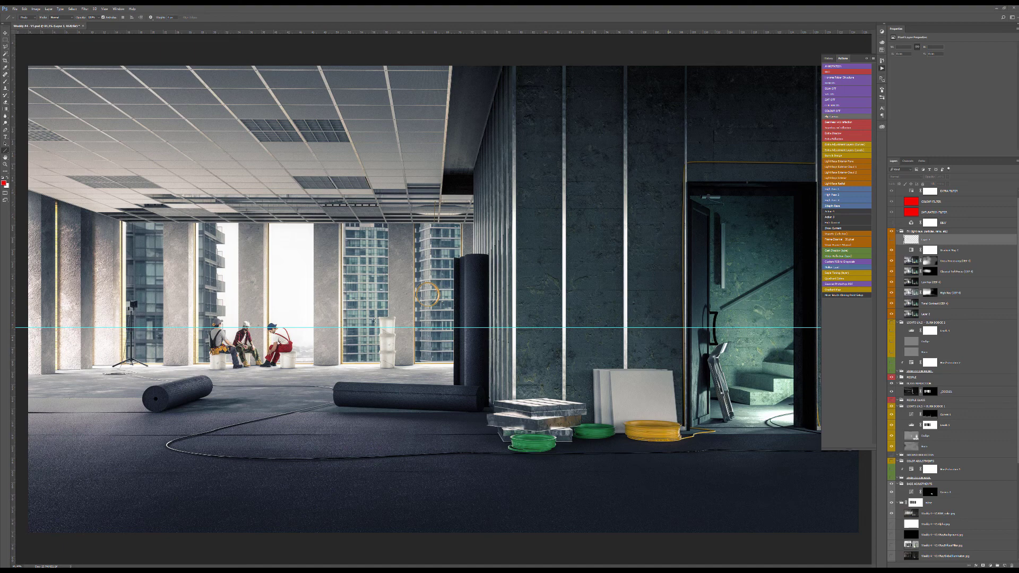
Examine the construction interior composite with the interface panels hidden.
scroll(448, 301, "down", 1, "alt")
scroll(448, 302, "up", 1, "alt")
key("Tab")
key("Tab")
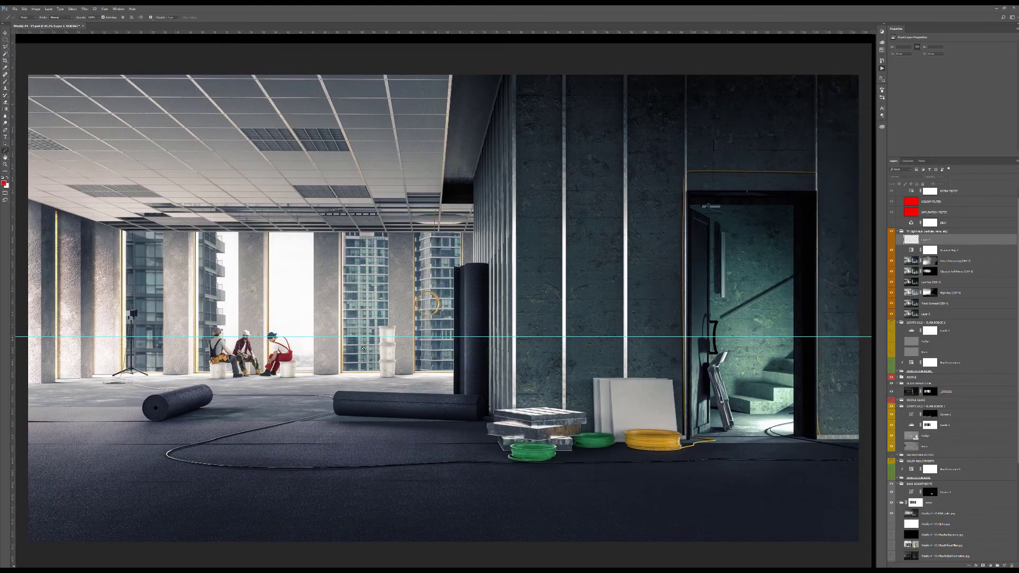
key("Tab")
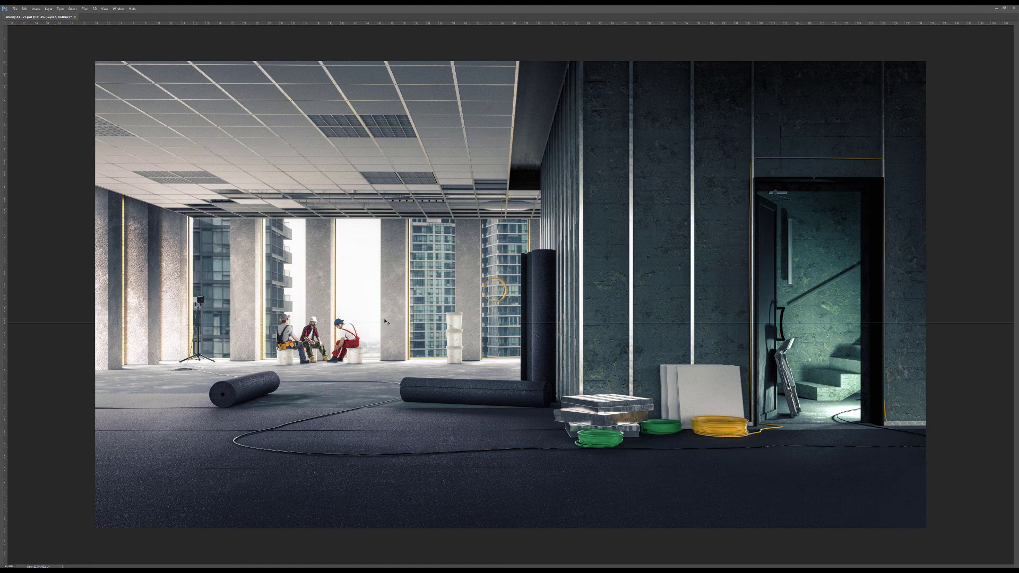
scroll(390, 322, "down", 1, "alt")
scroll(474, 334, "up", 1, "alt")
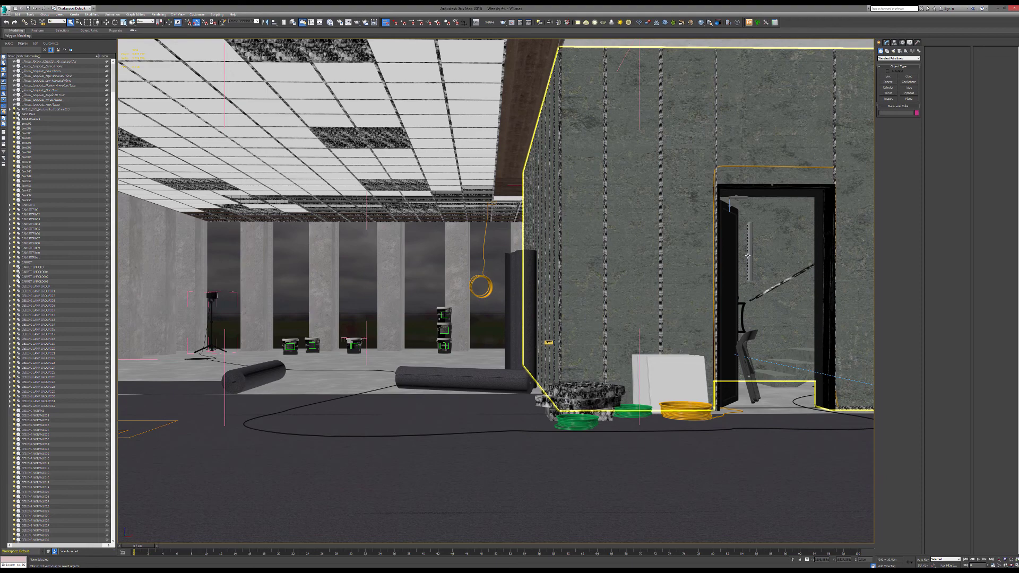
Turn on safe frames in the 3ds Max camera view and compare the scene with the composite in Photoshop.
key("shift+f")
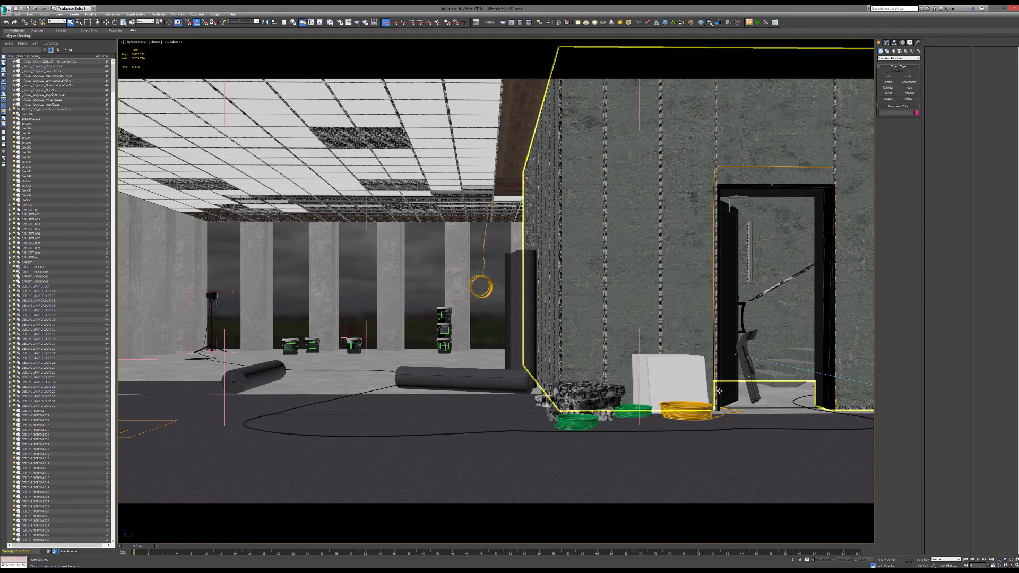
key("alt+Tab")
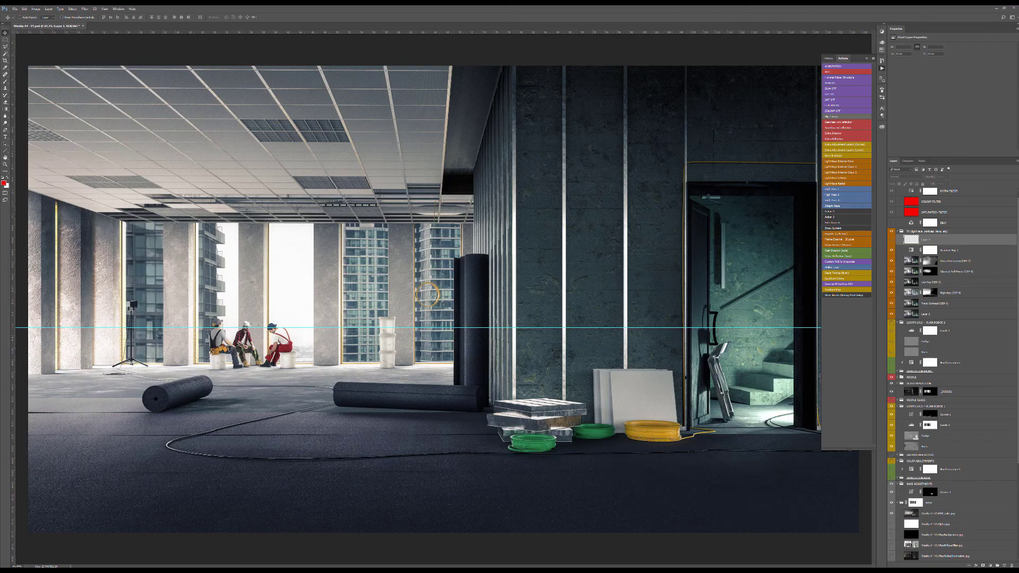
key("alt+Tab")
key("alt+Tab")
key("alt+Tab")
key("alt+Tab")
key("alt+Tab")
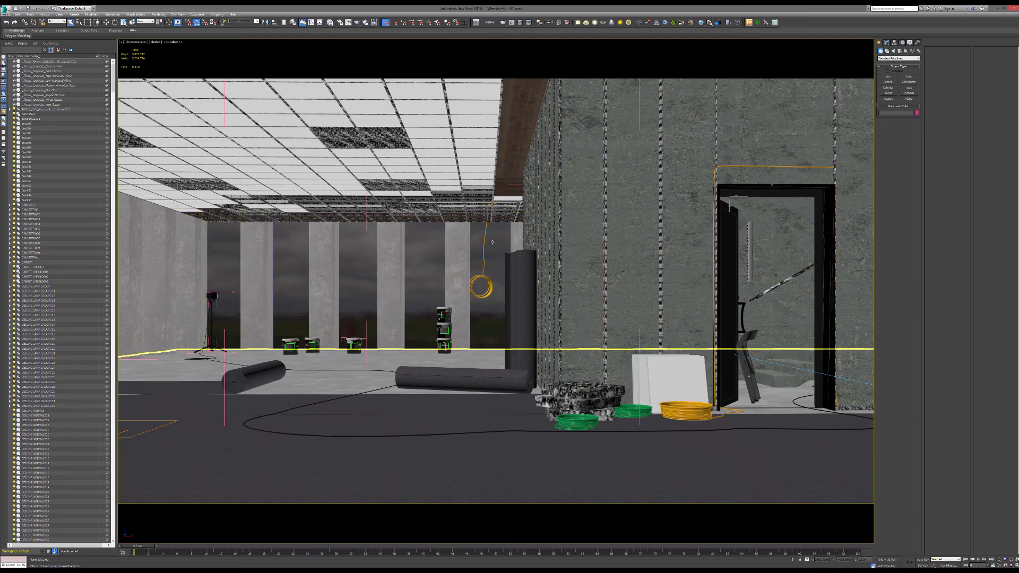
key("alt+Tab")
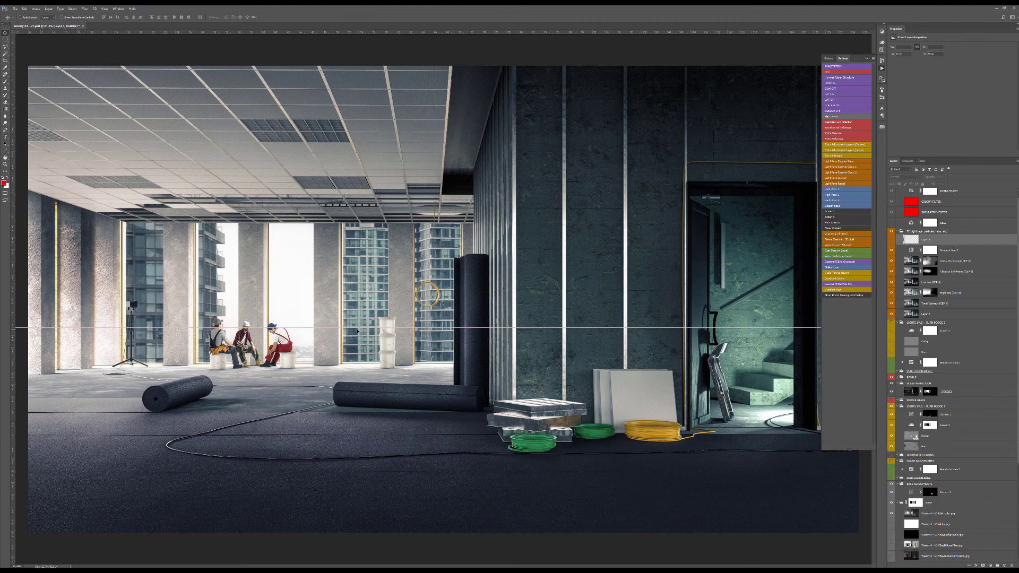
key("alt+Tab")
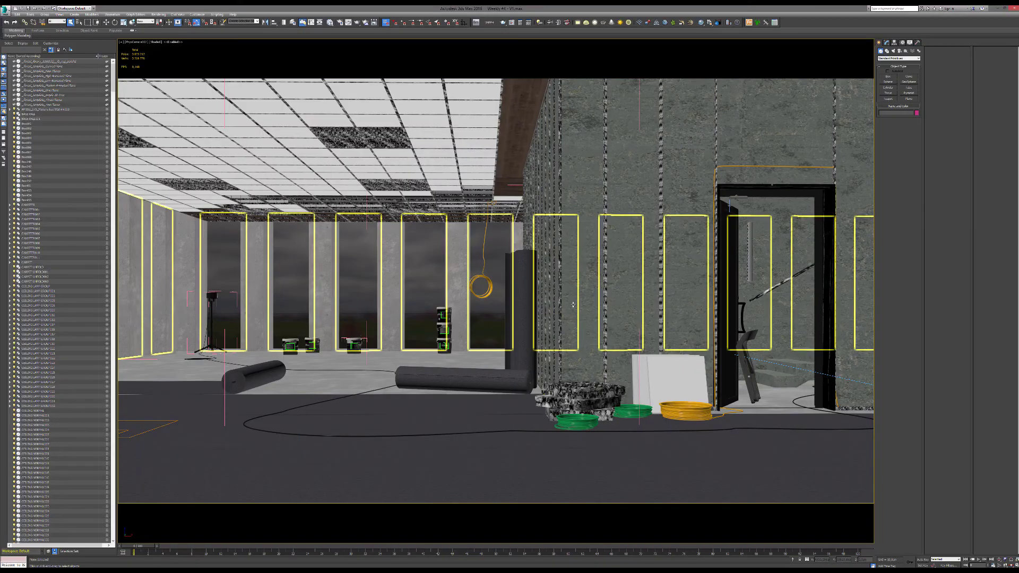
Isolate the partly unrolled carpet in a perspective view and examine its shape.
left_click(463, 377)
left_click(252, 375)
key("p")
key("z")
key("alt+q")
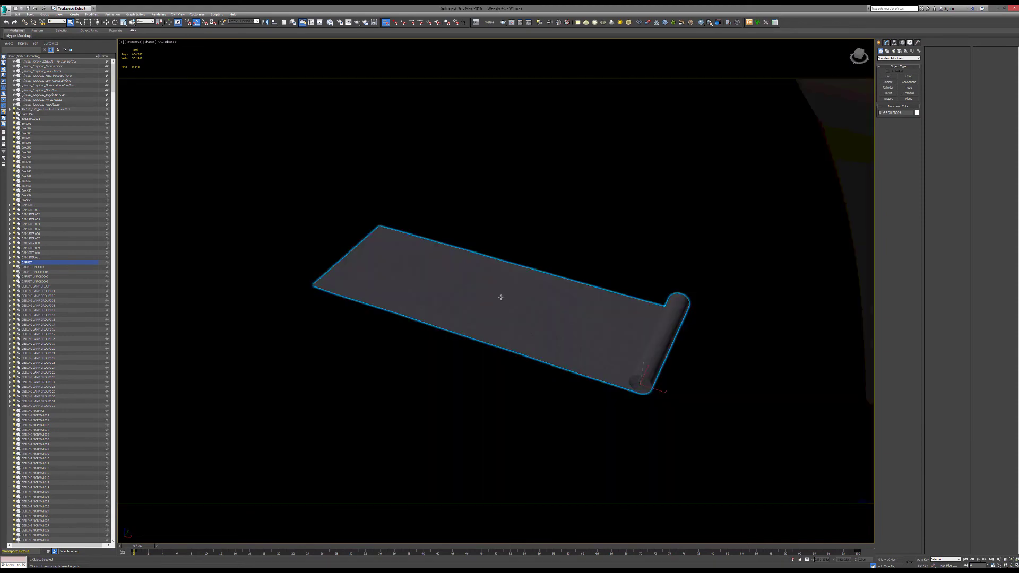
middle_click_drag(501, 295, 568, 273, "alt")
Examine the unrolled carpet's modifier stack, including its Noise settings, and end the isolation.
left_click(887, 42)
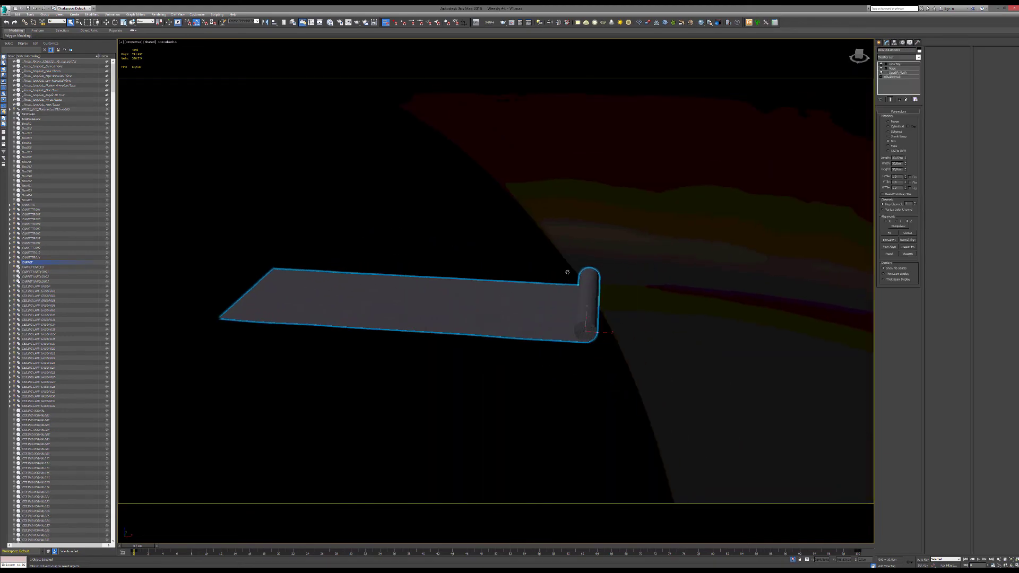
left_click(899, 73)
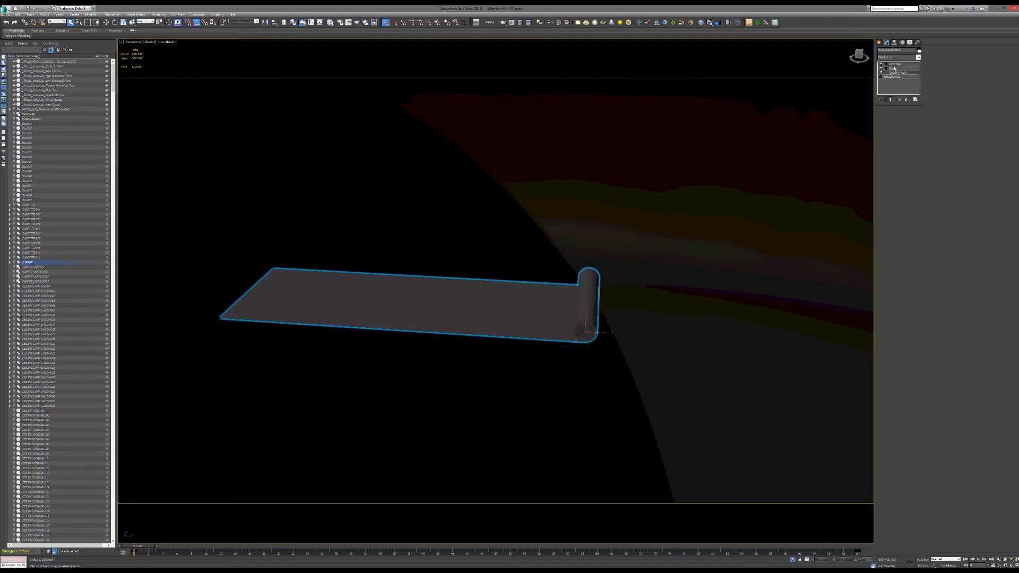
left_click(895, 68)
left_click(895, 73)
left_click(894, 68)
left_click(897, 57)
left_click(635, 201)
middle_click_drag(635, 200, 574, 222)
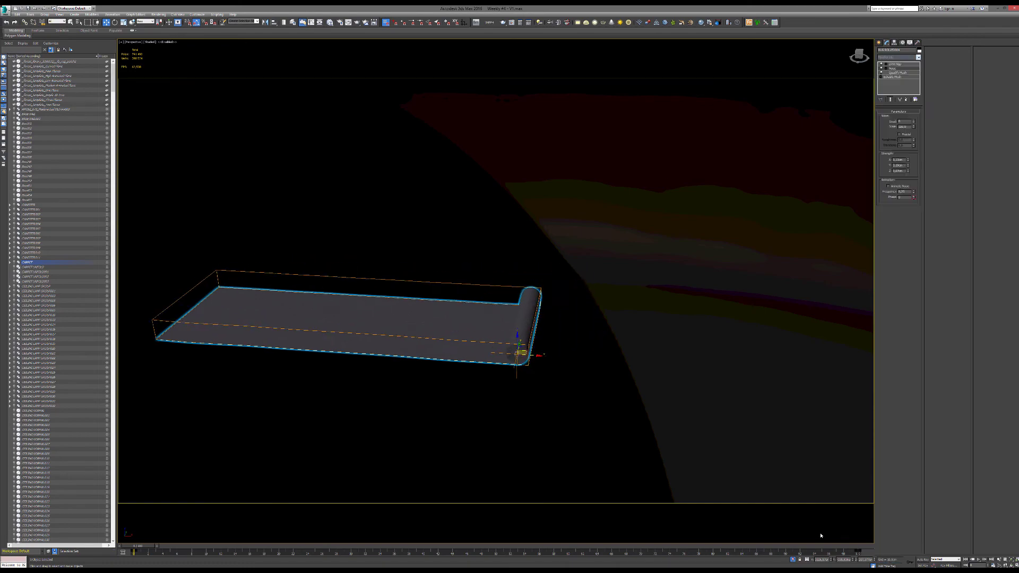
left_click(793, 559)
Isolate the carpet roll lying near the wall, examine its base mesh and spiral end, and end the isolation.
middle_click_drag(759, 387, 611, 299, "alt")
left_click(611, 299)
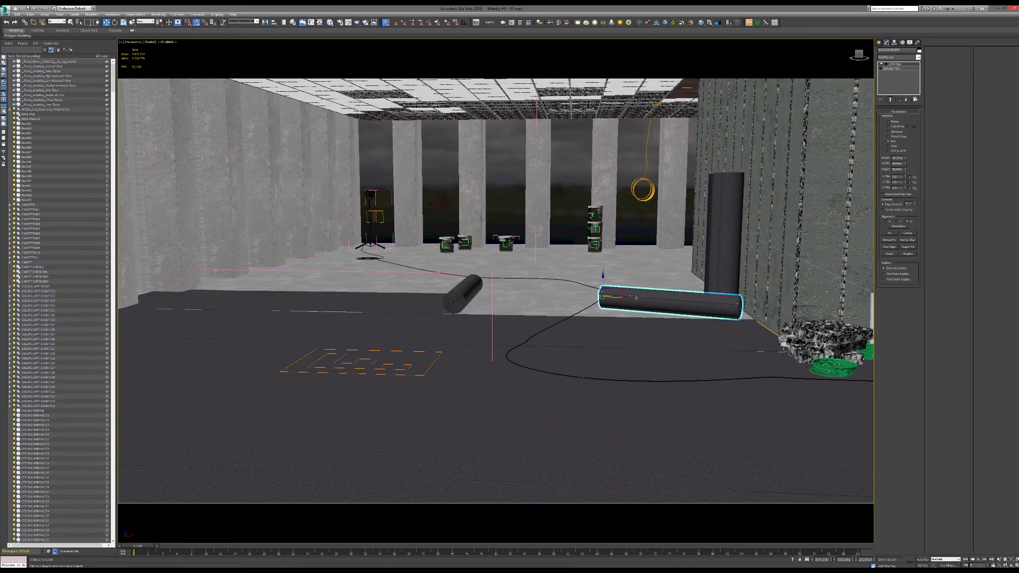
key("z")
key("alt+q")
middle_click_drag(537, 305, 472, 292, "alt")
left_click(892, 68)
middle_click_drag(542, 267, 664, 200, "alt")
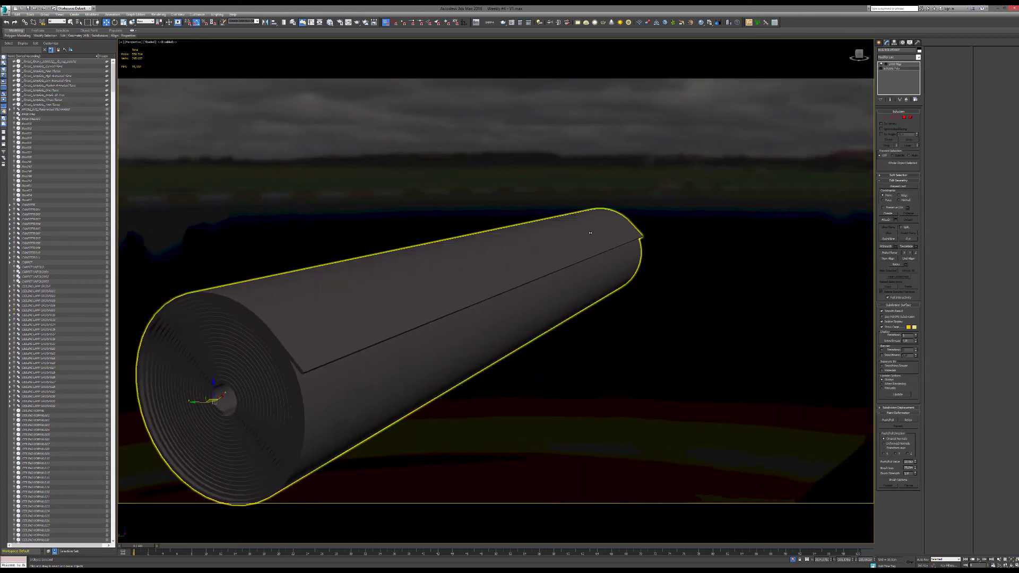
middle_click_drag(408, 326, 435, 313, "alt")
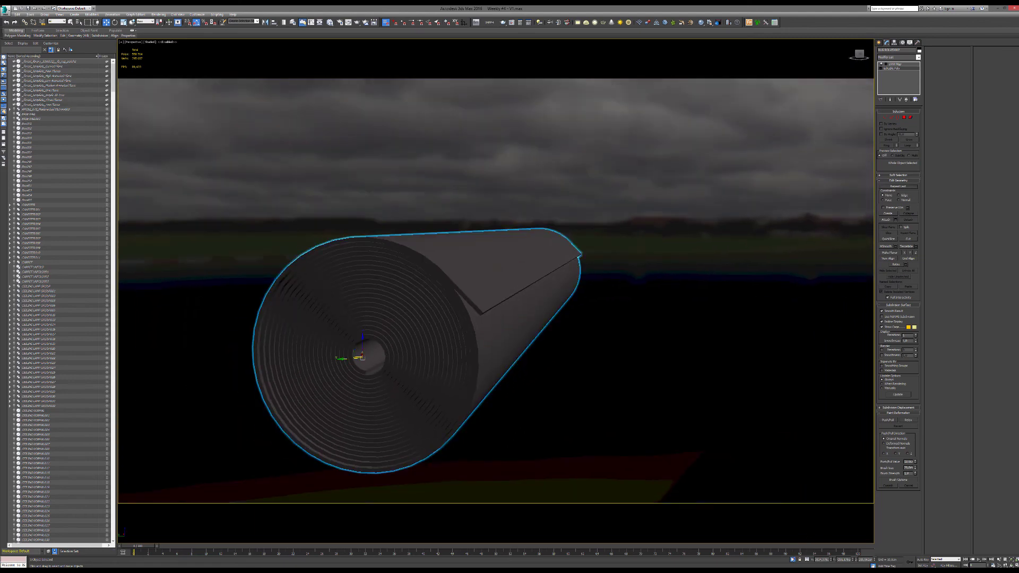
left_click(793, 560)
Examine the upright carpet roll against the wall and the roll lying on the concrete floor.
left_click(429, 225)
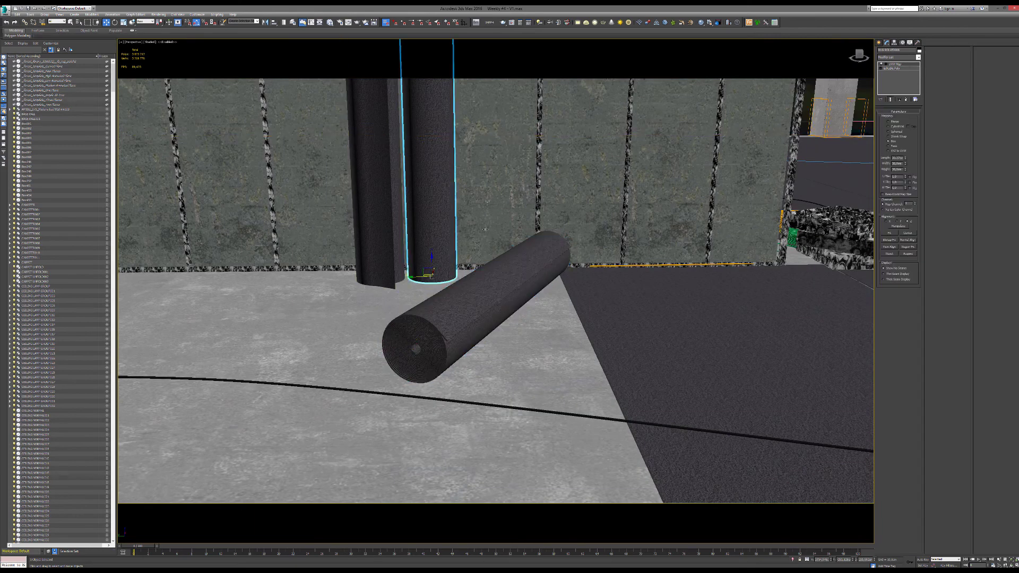
middle_click_drag(487, 229, 419, 255, "alt")
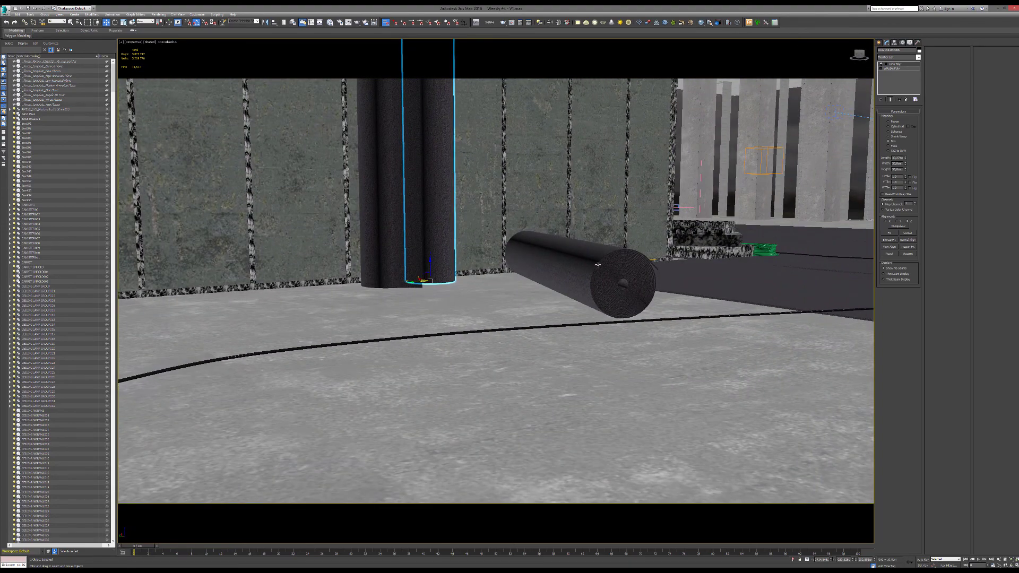
middle_click_drag(611, 276, 456, 293, "alt")
left_click(519, 254)
scroll(402, 304, "up", 3)
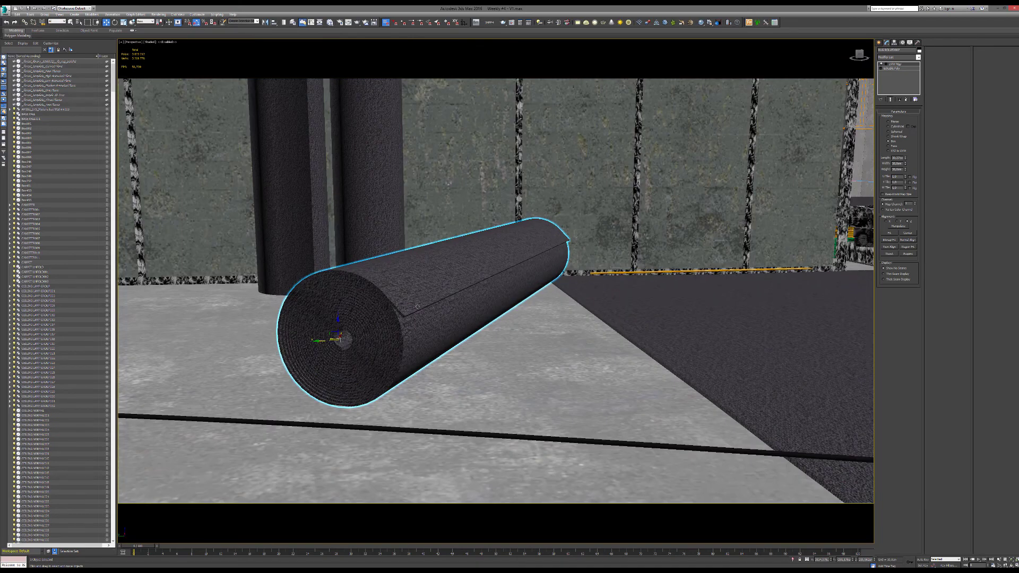
middle_click_drag(501, 283, 473, 266, "alt")
scroll(473, 266, "down", 3)
Select the flat carpet strip beside the lying roll and show its Noise modifier settings.
left_click(542, 346)
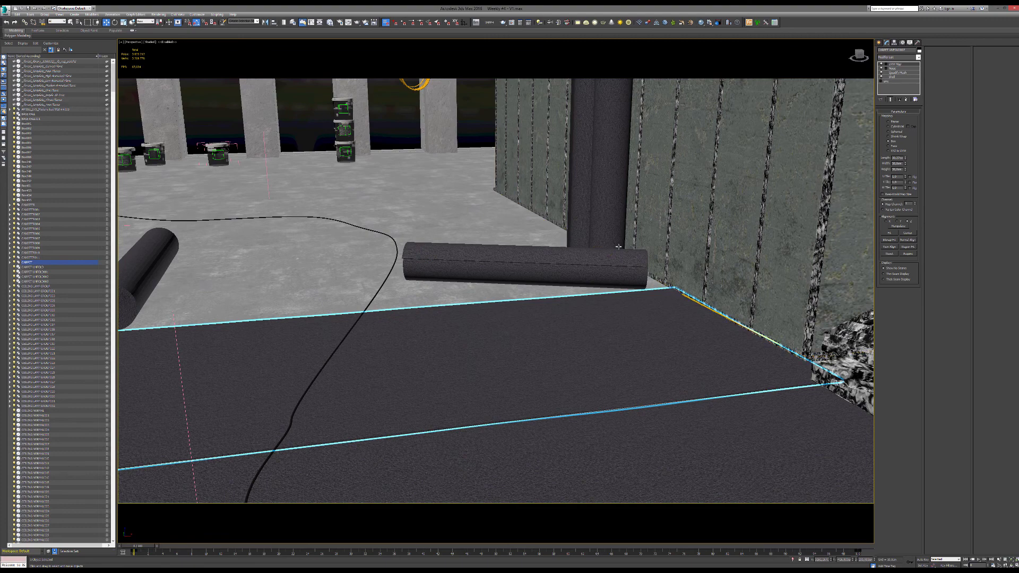
middle_click_drag(464, 302, 682, 236)
scroll(682, 236, "down", 3)
middle_click_drag(628, 269, 482, 277)
scroll(653, 218, "up", 3)
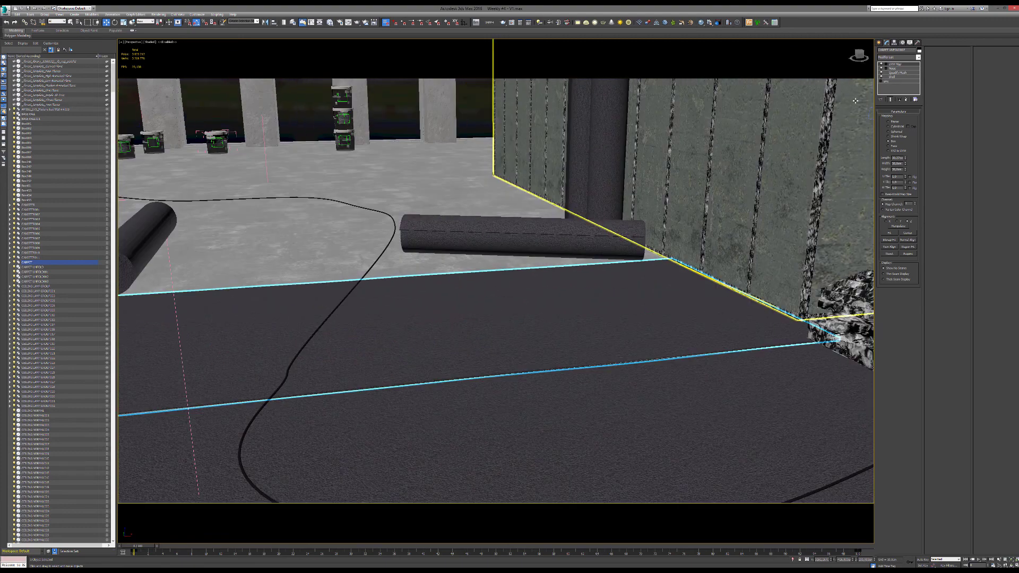
left_click(893, 69)
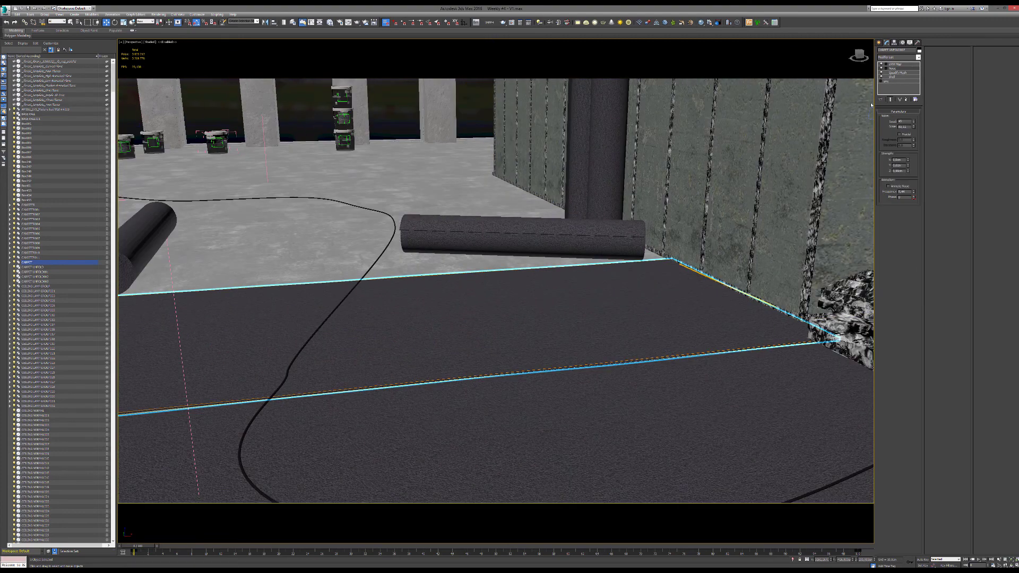
Switch to Photoshop and examine the carpet seams and rolls up close in the composite.
key("alt+Tab")
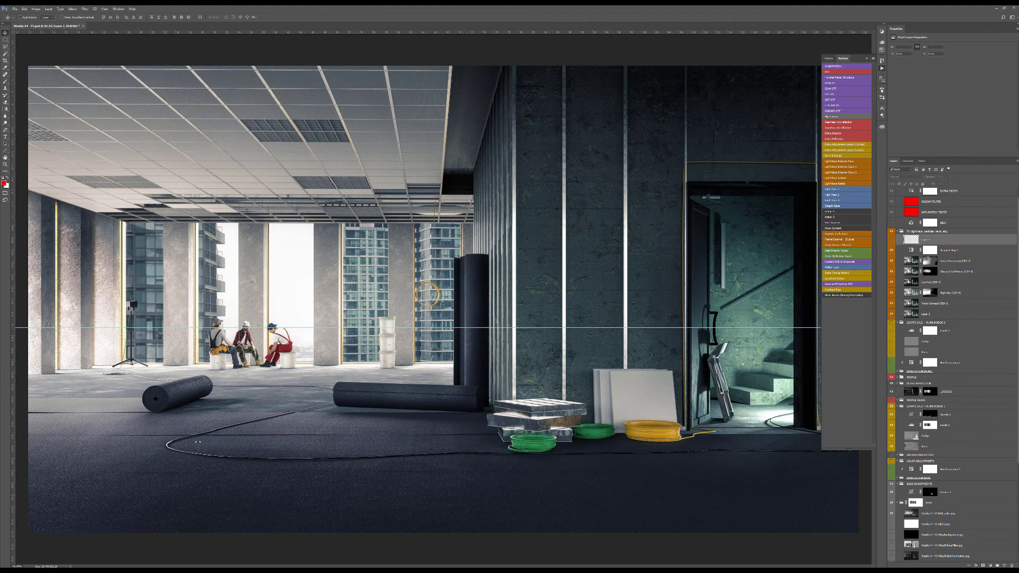
scroll(123, 449, "up", 6, "alt")
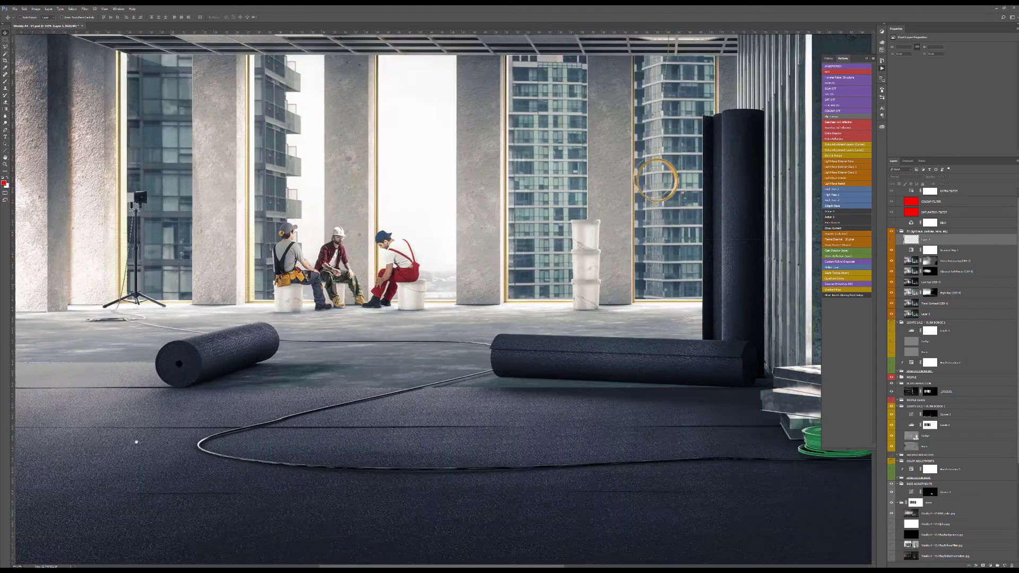
left_click_drag(96, 374, 148, 364)
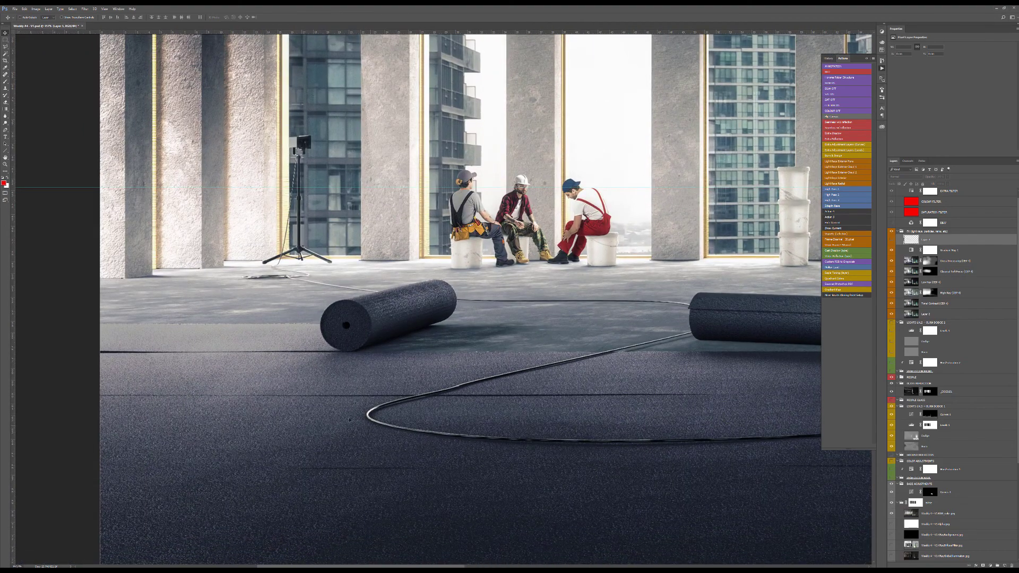
scroll(198, 323, "down", 3, "alt")
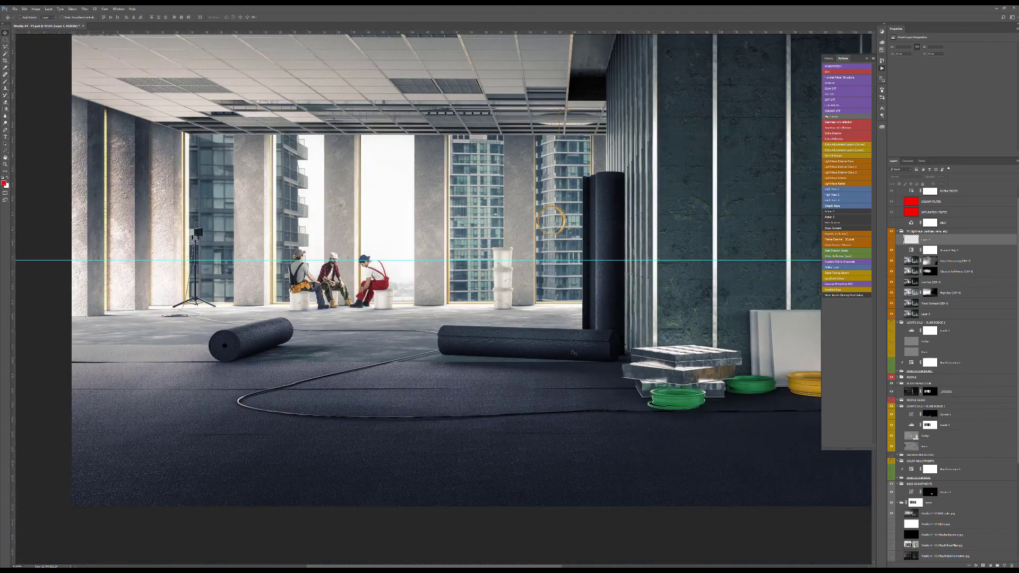
left_click_drag(574, 352, 435, 381)
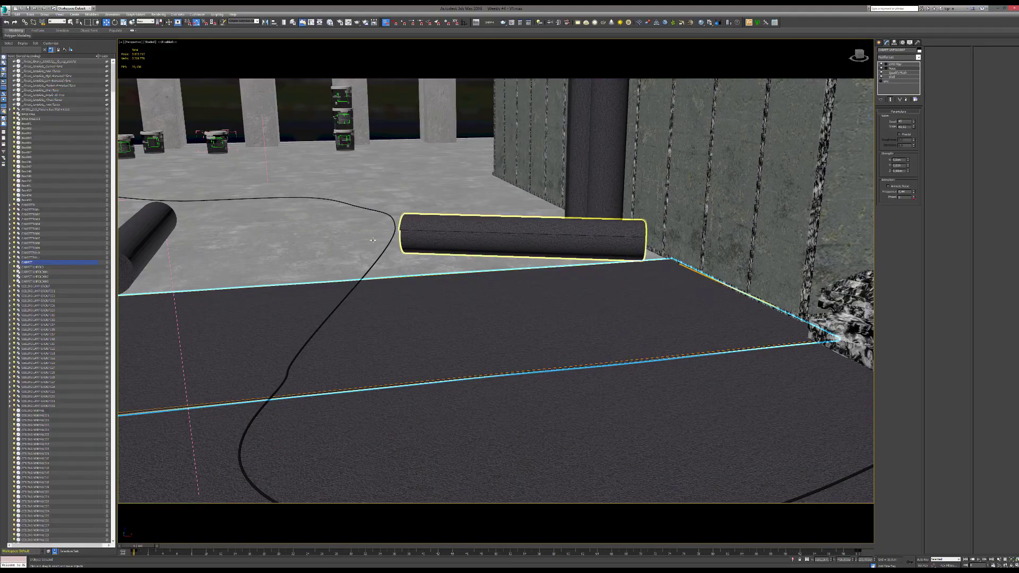
Return to 3ds Max, select a ceiling tile and examine the suspended ceiling around it.
middle_click_drag(372, 239, 424, 318)
middle_click_drag(579, 344, 436, 173)
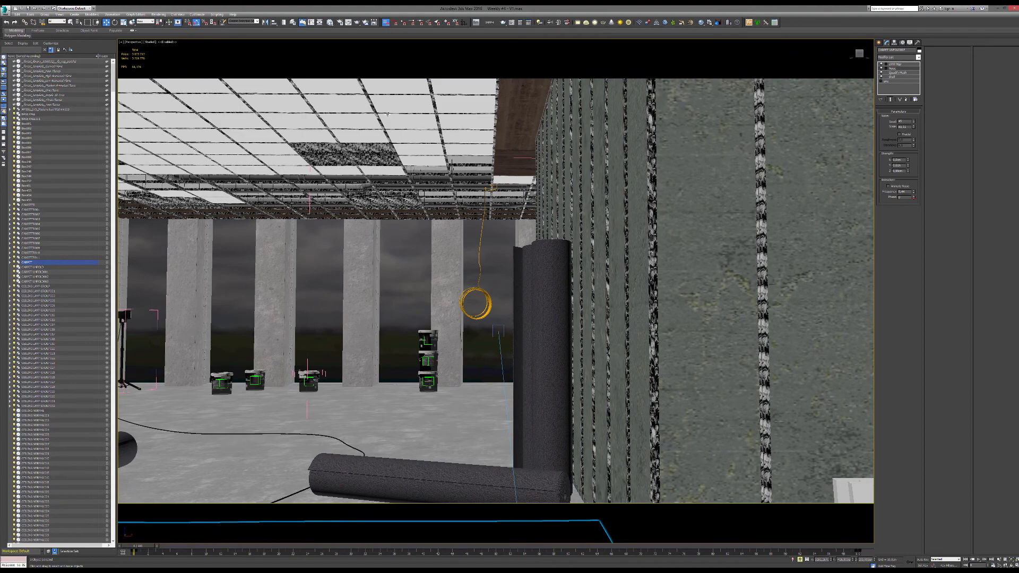
left_click(387, 112)
key("z")
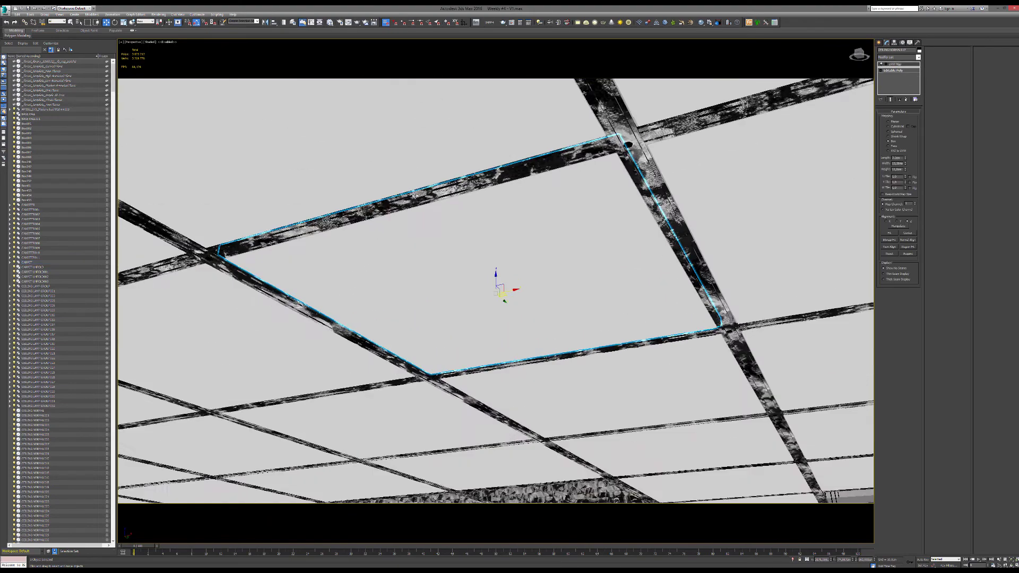
scroll(596, 242, "down", 5)
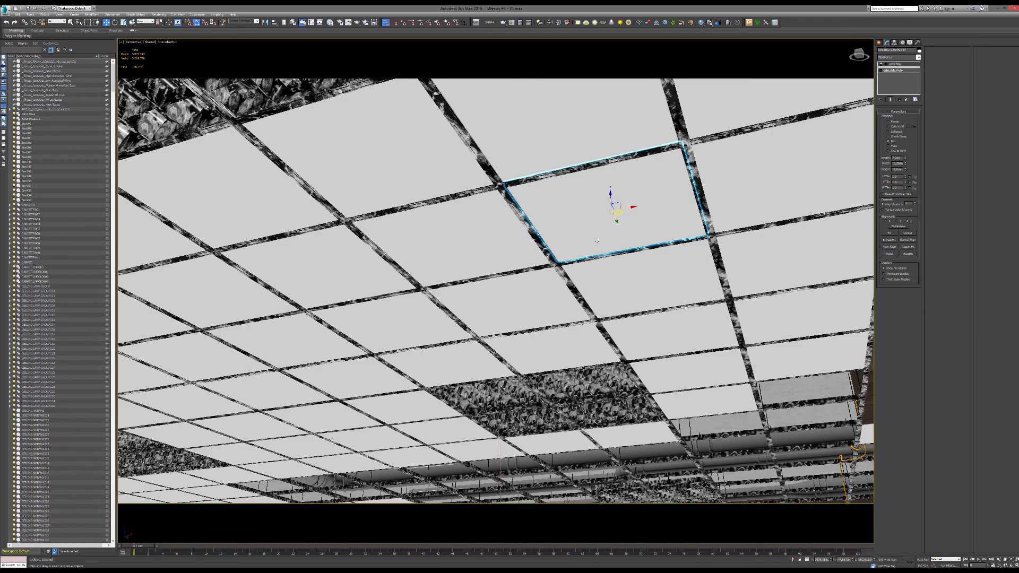
middle_click_drag(487, 292, 324, 192, "alt")
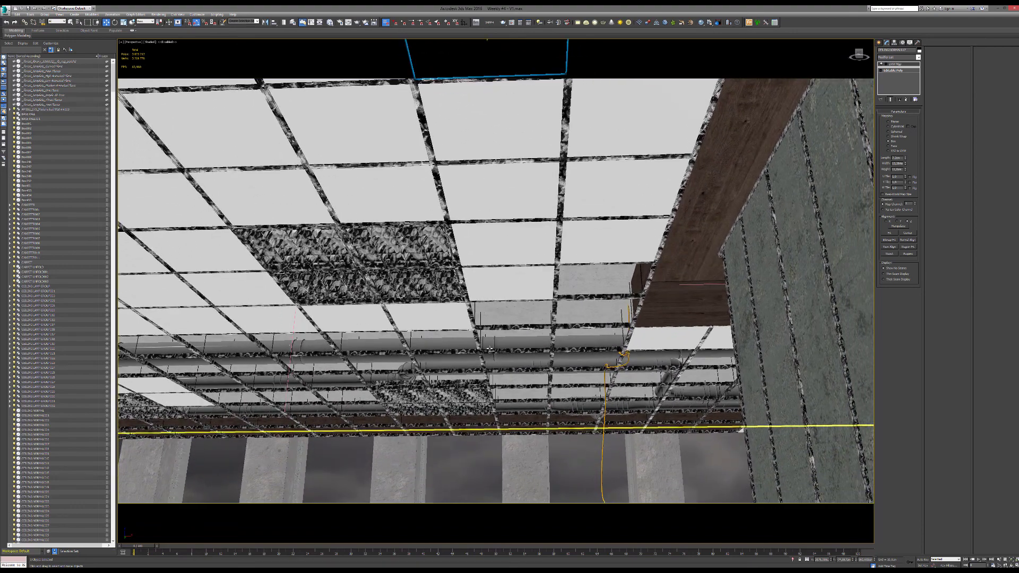
Examine a thin ceiling hanger, and select the ceiling grid to show its Sweep modifier settings.
scroll(489, 334, "up", 4)
left_click(465, 278)
key("z")
scroll(464, 315, "down", 4)
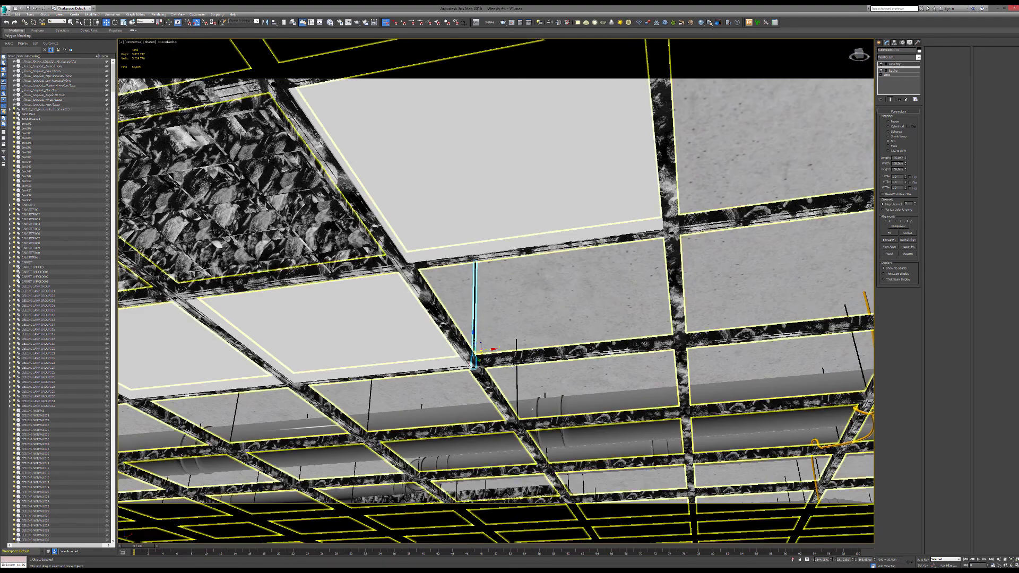
left_click(446, 316)
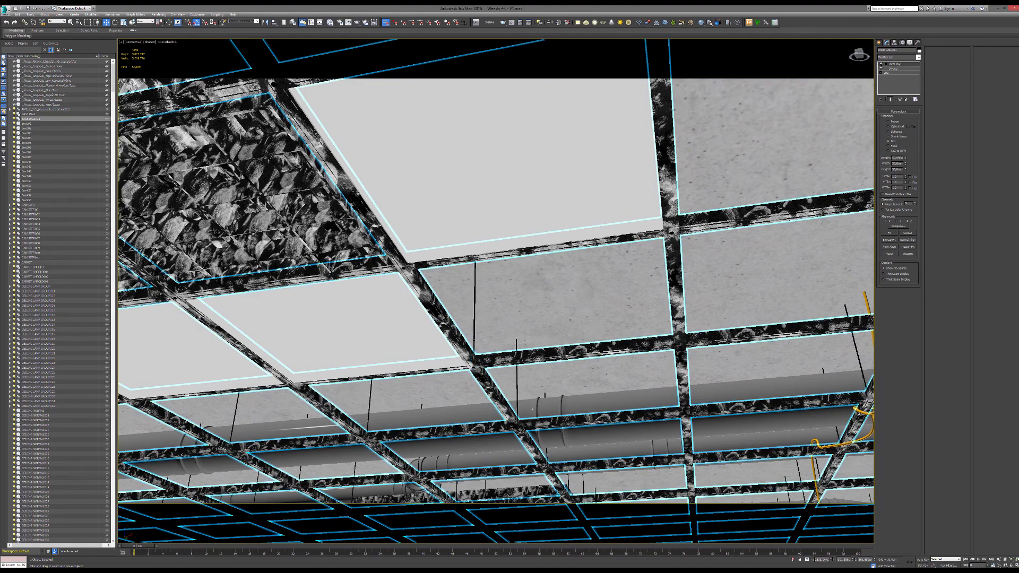
left_click(893, 69)
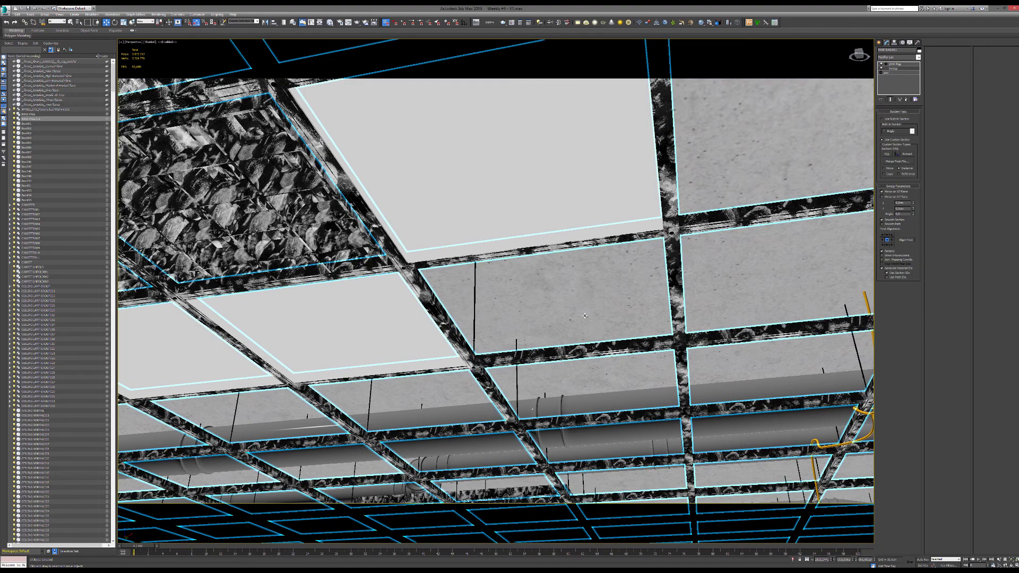
Examine the building model from outside, with the ceiling grid still selected.
scroll(571, 316, "down", 5)
middle_click_drag(664, 259, 602, 241, "alt")
scroll(602, 241, "down", 3)
middle_click_drag(806, 217, 581, 173)
middle_click_drag(645, 202, 292, 221)
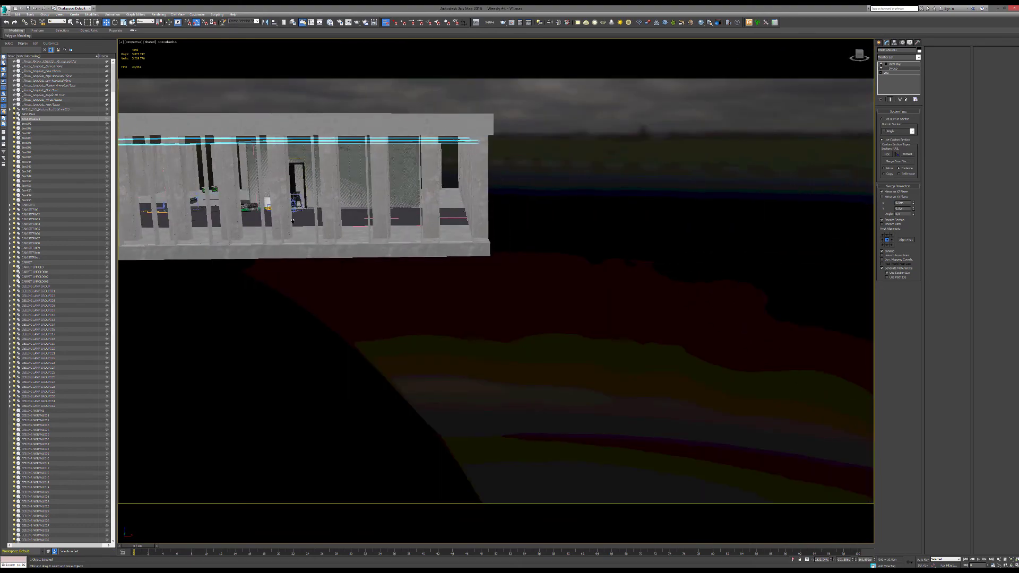
key("shift+z")
key("shift+z")
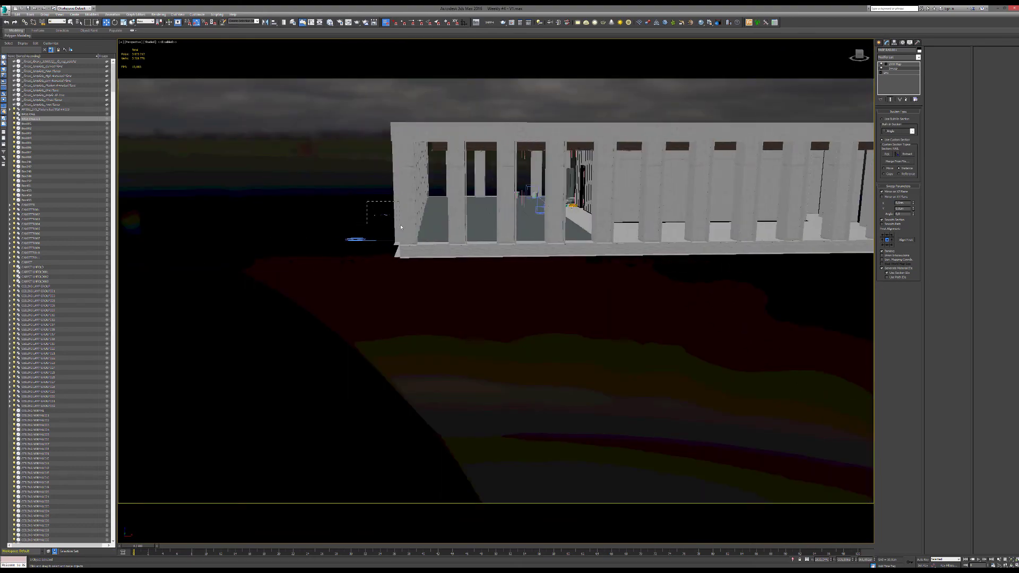
Select the flat profile splines lying beside the building and bring them into view.
left_click_drag(401, 227, 395, 230)
key("z")
middle_click_drag(281, 309, 365, 242)
left_click_drag(364, 242, 410, 279)
key("z")
key("shift+z")
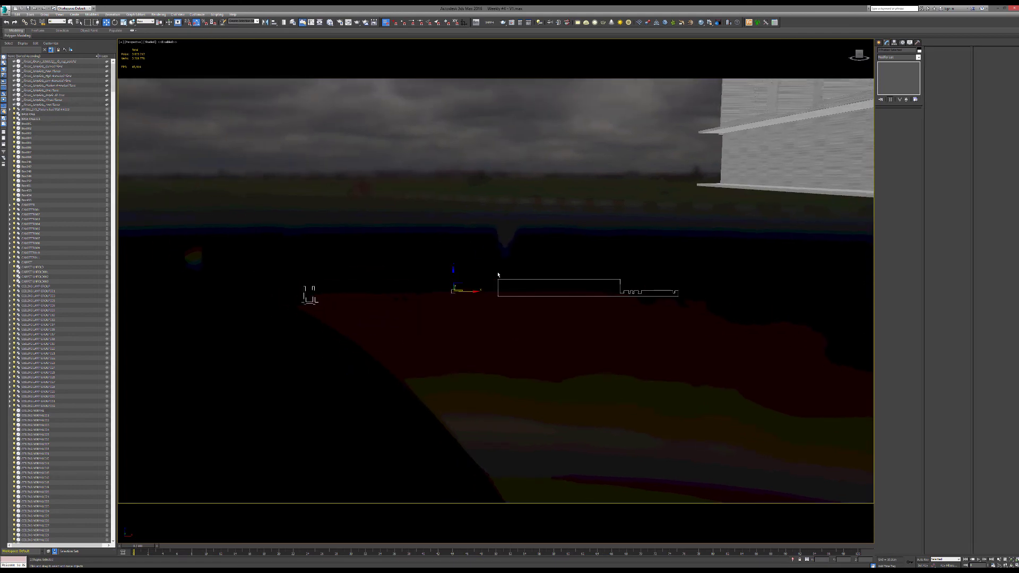
Select individual profile splines beside the building and examine their outlines in the front view.
left_click(627, 292)
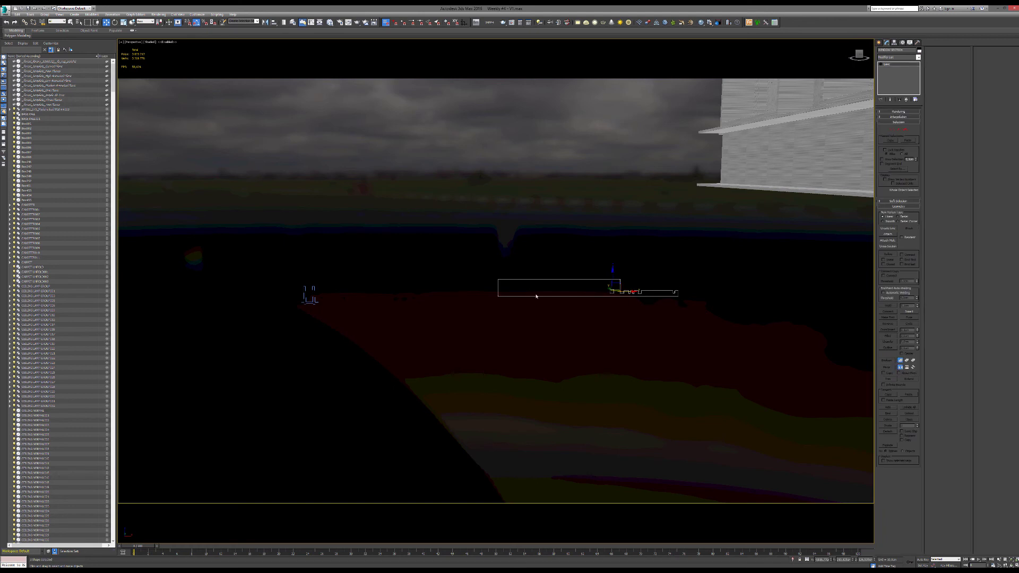
left_click(308, 293)
key("f")
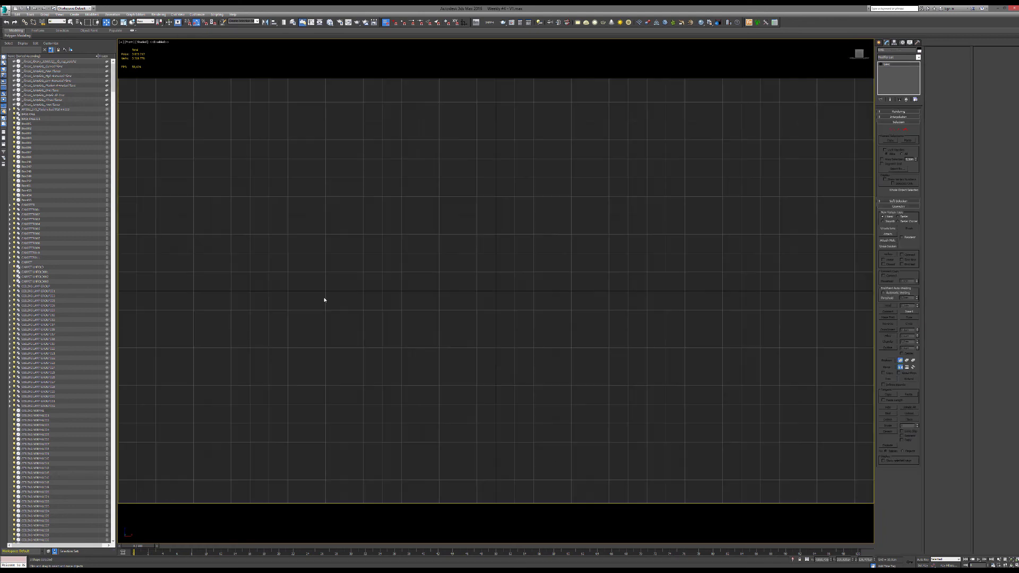
key("z")
scroll(456, 318, "down", 10)
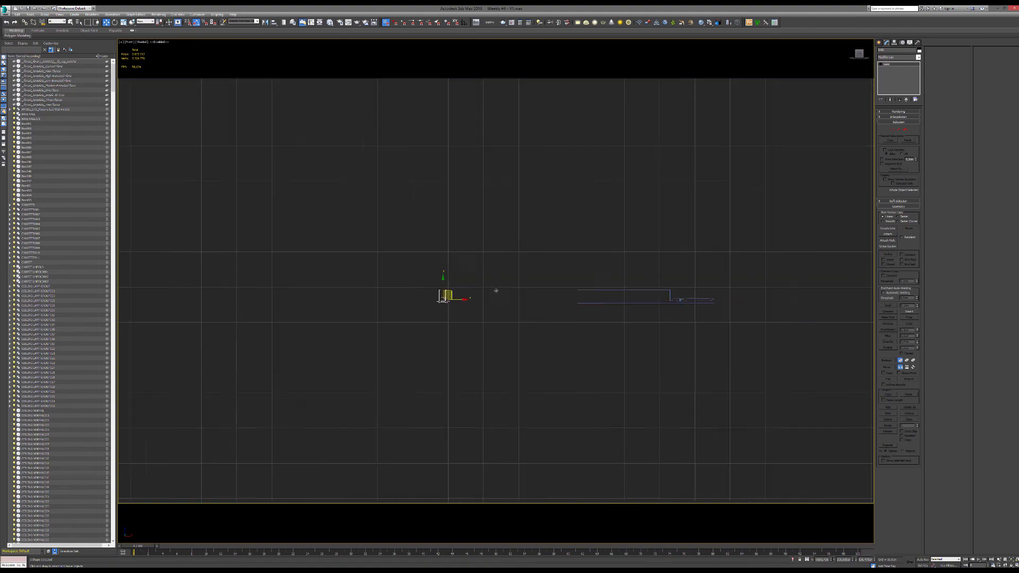
scroll(471, 292, "down", 5)
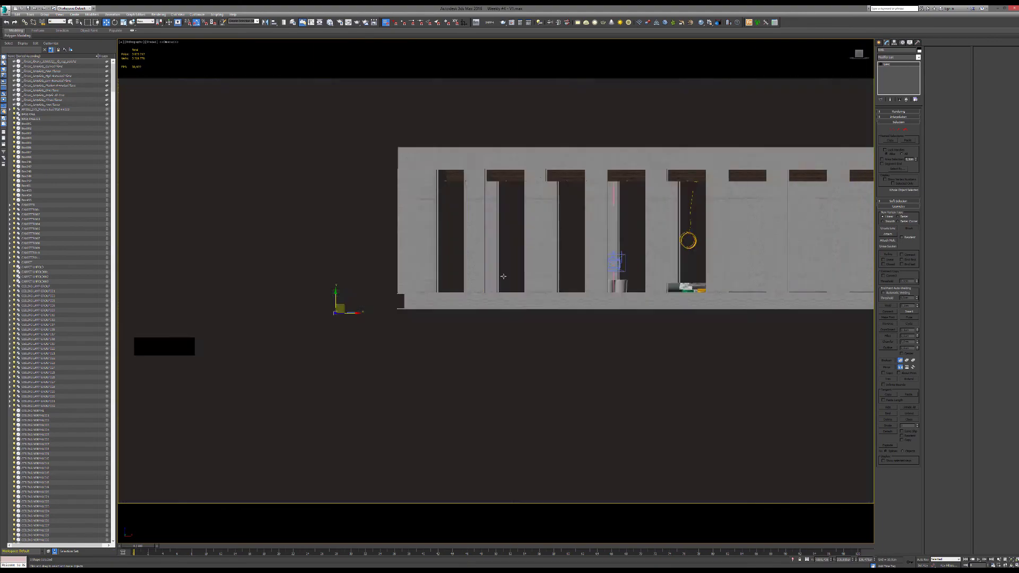
Examine the building from outside and above, and select its roof slab.
middle_click_drag(503, 278, 367, 232, "alt")
scroll(462, 277, "down", 7)
scroll(609, 303, "up", 5)
left_click(609, 303)
middle_click_drag(610, 303, 578, 316, "alt")
View the interior through one scene camera, then through the camera that includes the doorway.
key("c")
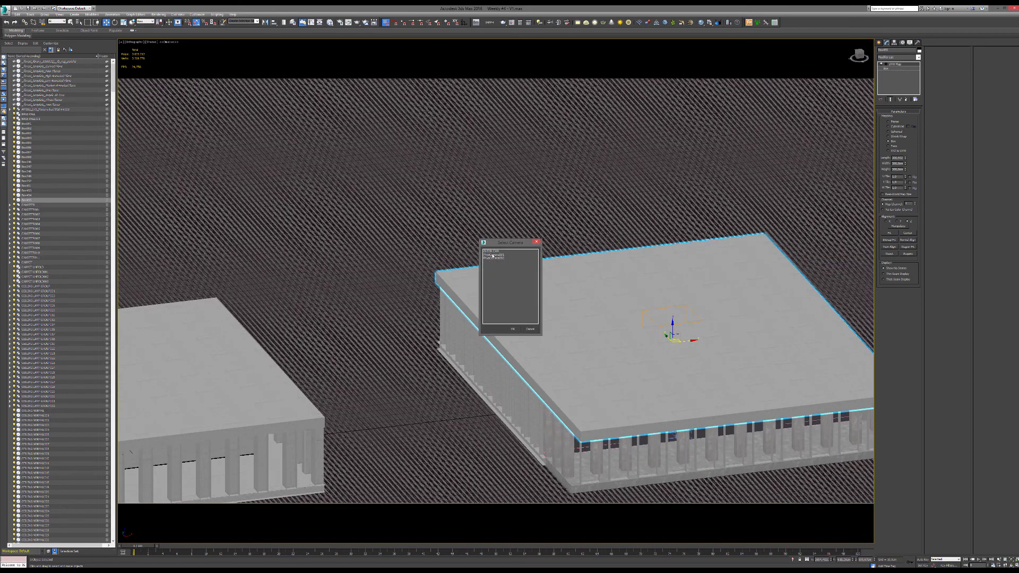
key("Return")
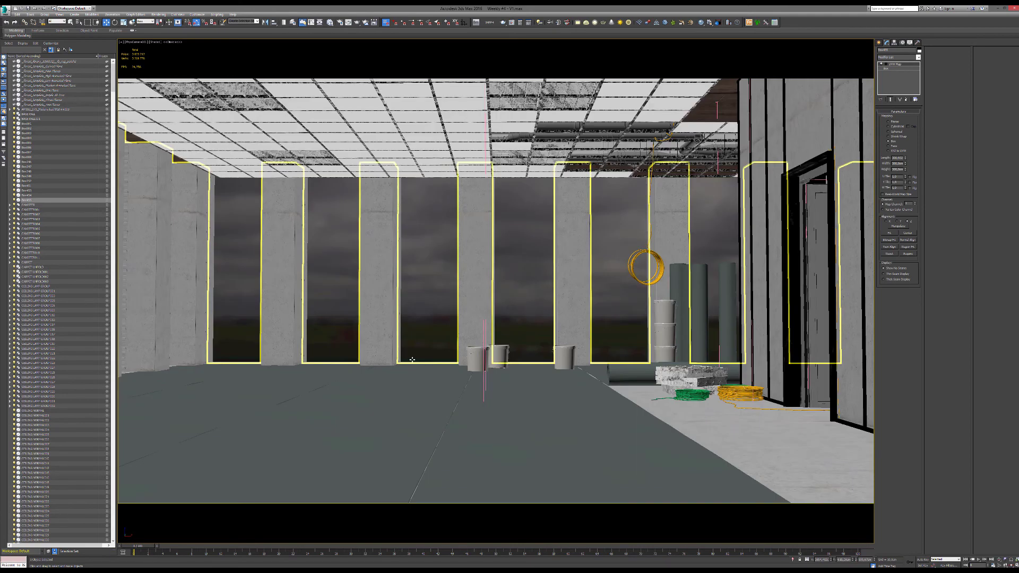
key("c")
key("Down")
key("Return")
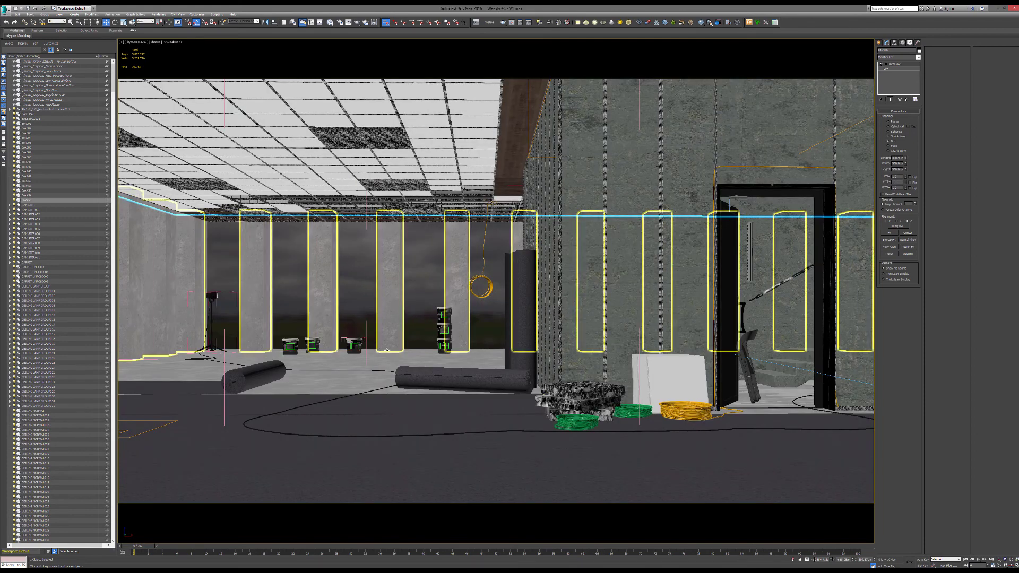
Select a window frame between the concrete columns and examine its lower corner profile up close.
left_click(410, 349)
key("z")
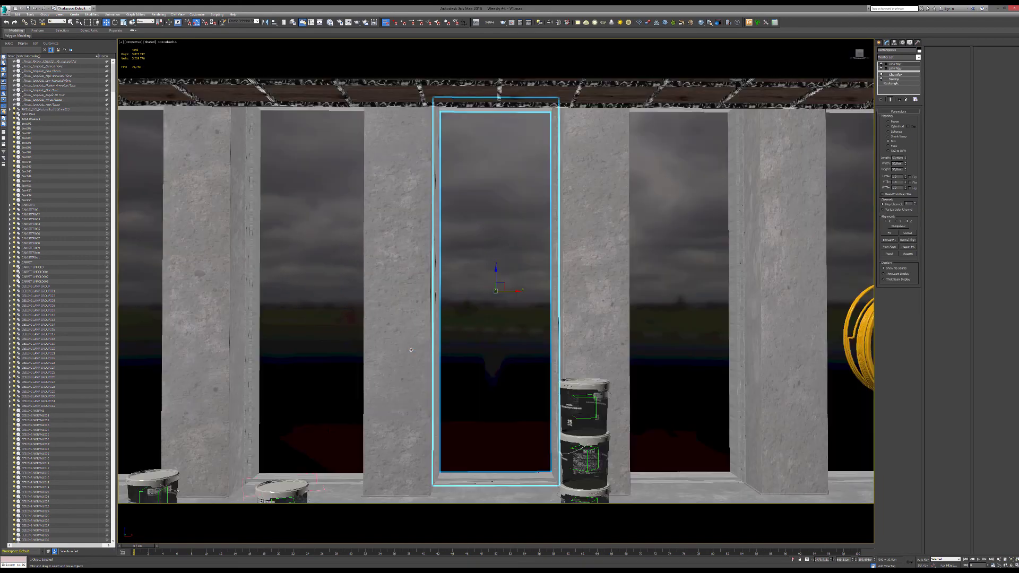
middle_click_drag(386, 419, 409, 410, "alt")
scroll(409, 409, "up", 6)
middle_click_drag(434, 451, 405, 416)
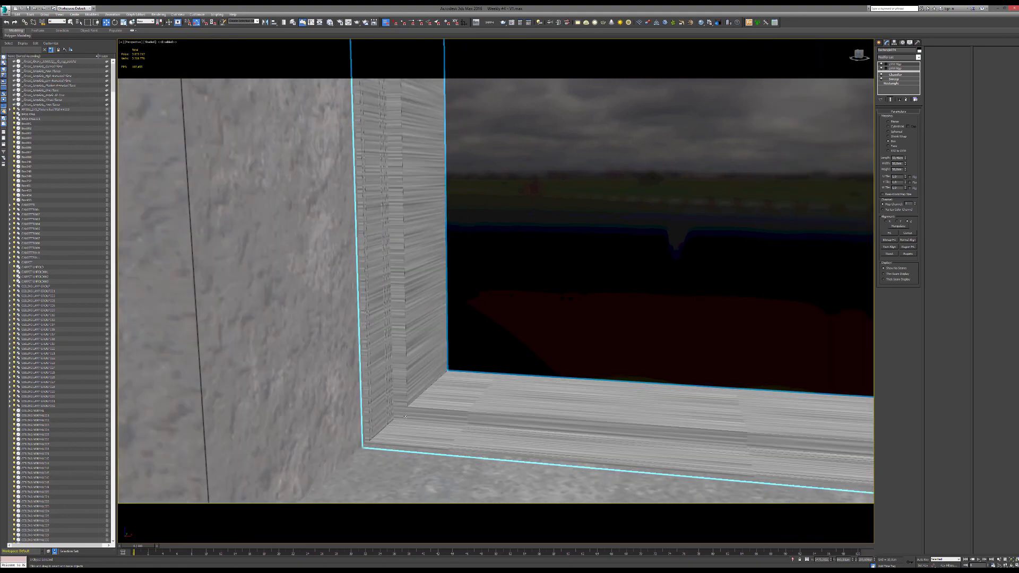
scroll(400, 393, "down", 8)
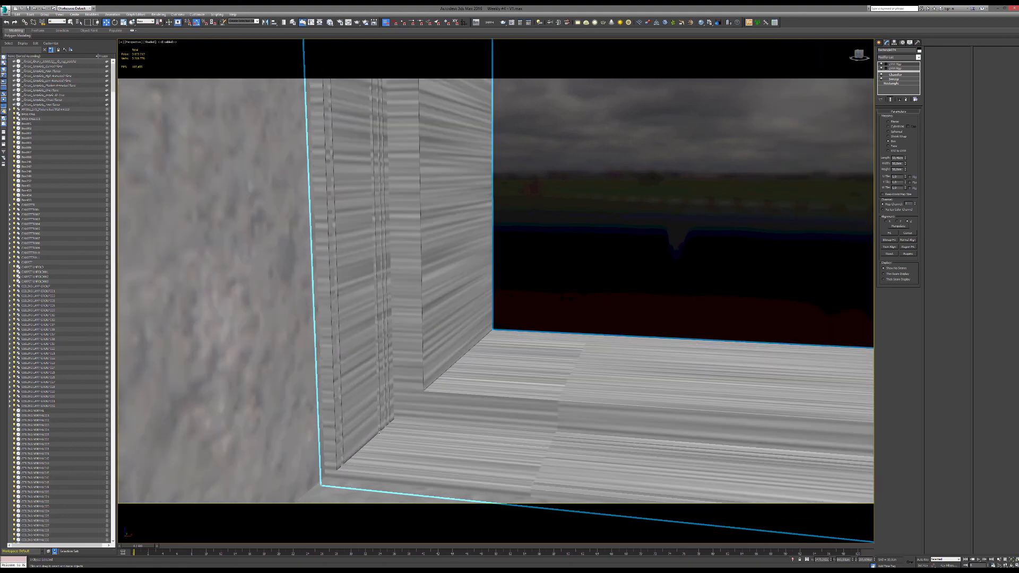
Examine the row of windows and paint buckets, moving back to see the whole room.
key("c")
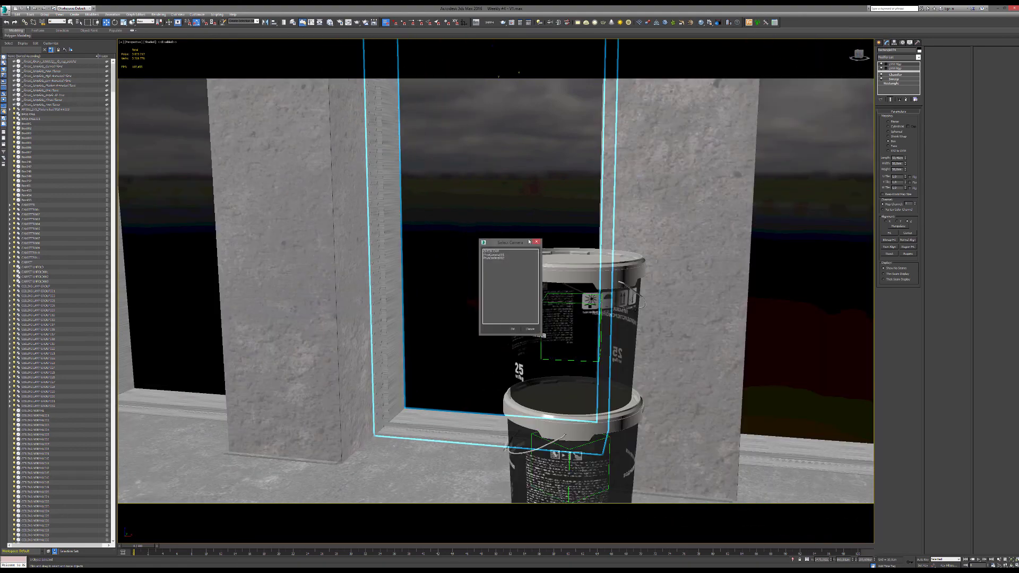
left_click(536, 242)
scroll(384, 382, "down", 12)
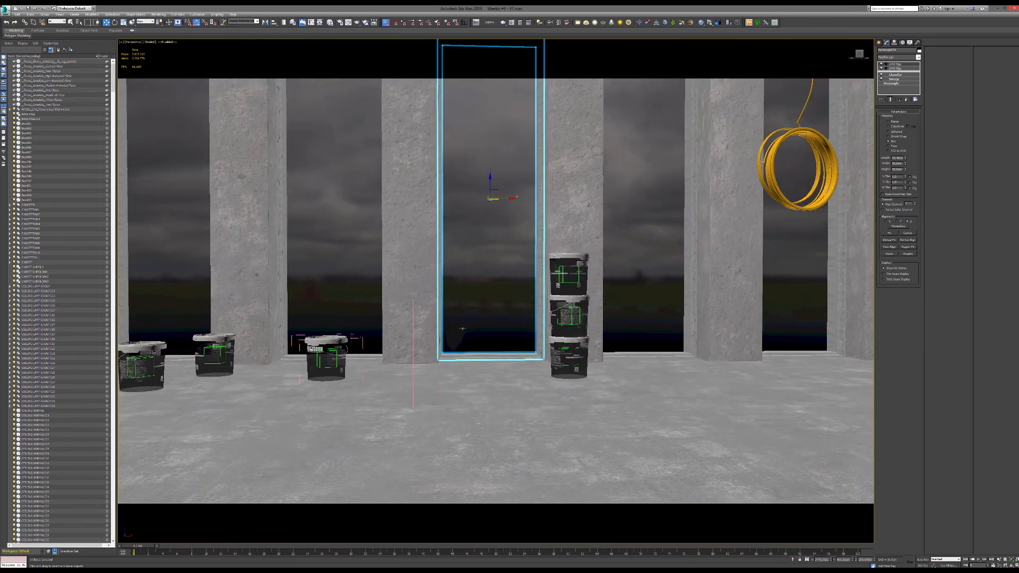
middle_click_drag(462, 328, 459, 328, "alt")
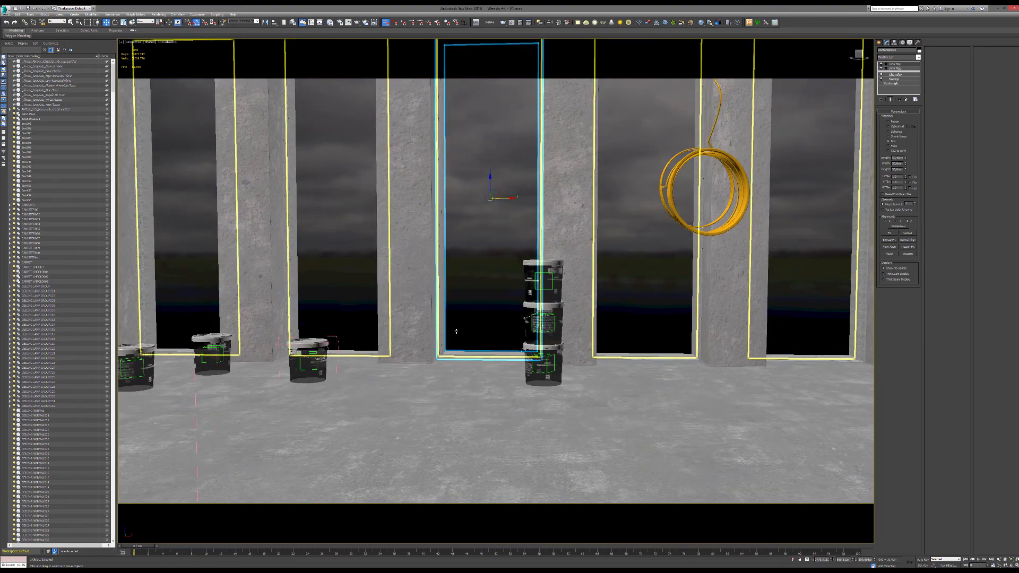
scroll(456, 331, "down", 8)
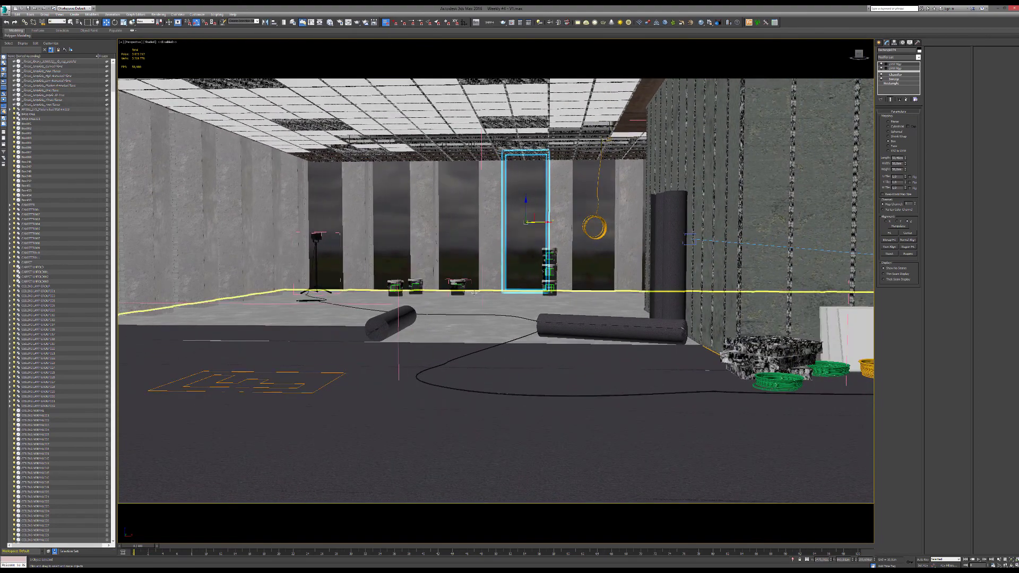
Select the yellow cable coil on the floor and examine it along with the neighbouring objects.
middle_click_drag(538, 289, 409, 308)
left_click(587, 357)
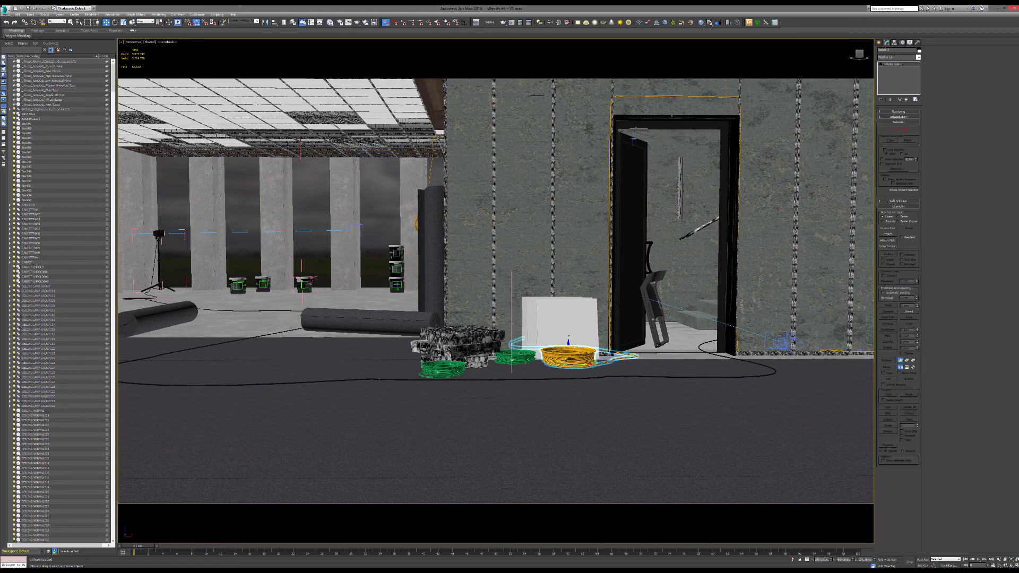
key("z")
middle_click_drag(493, 354, 593, 378, "alt")
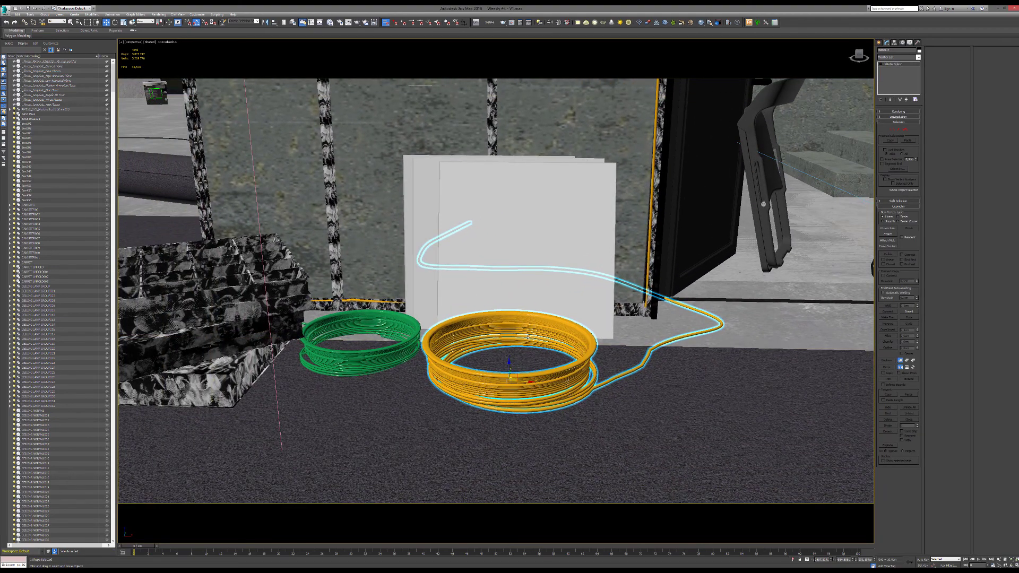
middle_click_drag(564, 347, 709, 327)
middle_click_drag(209, 427, 331, 330)
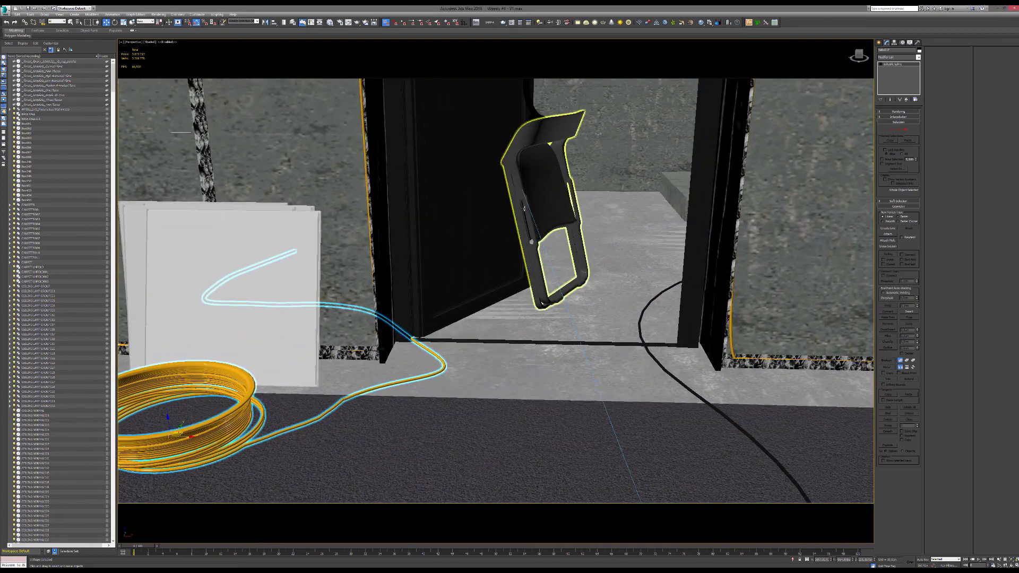
Examine the folding chair in the doorway, and select the open door leaf.
left_click(523, 245)
key("z")
scroll(501, 300, "down", 4)
middle_click_drag(514, 275, 451, 196)
left_click(450, 197)
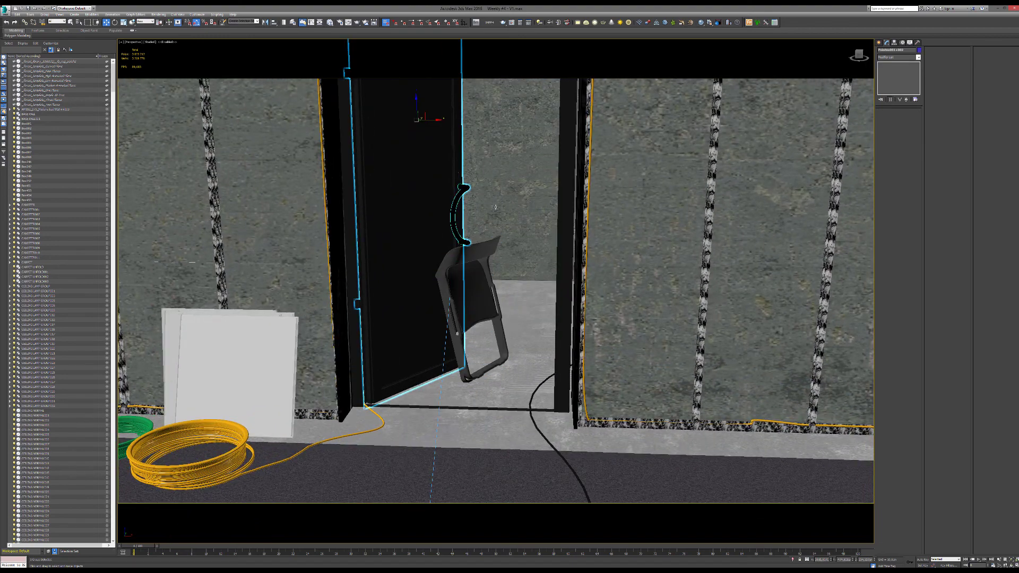
Select the concrete wall around the doorway and examine it within the surrounding interior.
left_click(526, 195)
middle_click_drag(526, 195, 551, 225, "alt")
scroll(554, 258, "down", 5)
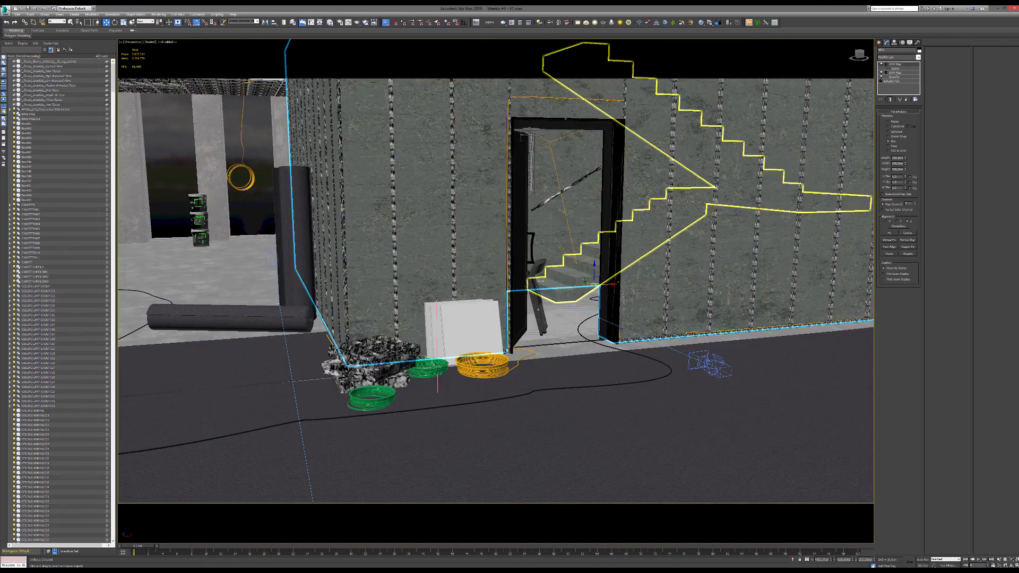
middle_click_drag(347, 269, 503, 269)
scroll(460, 239, "down", 6)
scroll(453, 266, "down", 4)
scroll(454, 267, "down", 4)
Select a VRayLight to show its settings, and return to the camera view that includes the doorway.
left_click(346, 166)
scroll(471, 279, "up", 3)
key("c")
double_click(498, 256)
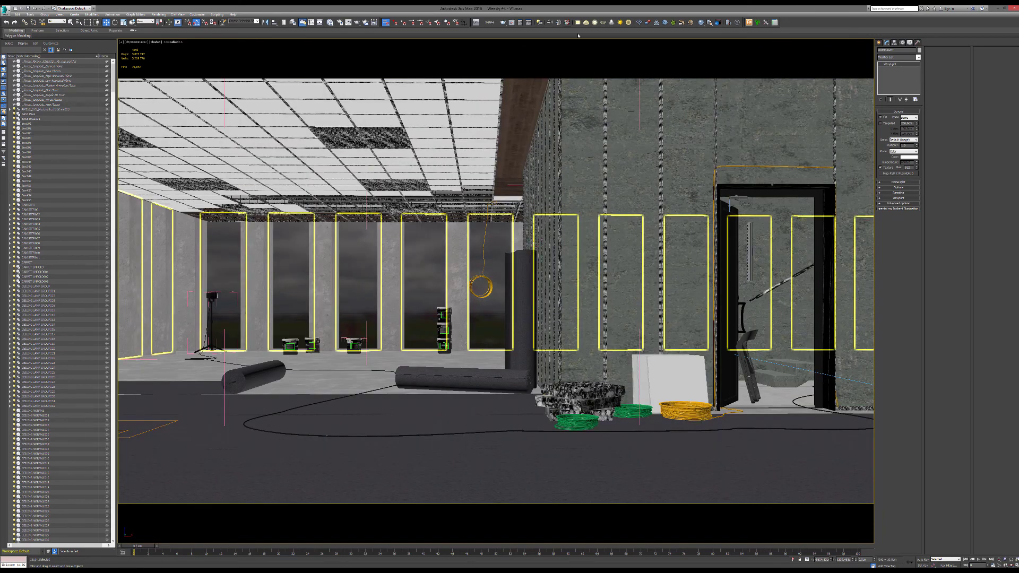
Select the last light listed in the V-Ray Light Editor and examine the sphere light behind the doorway wall.
left_click(539, 22)
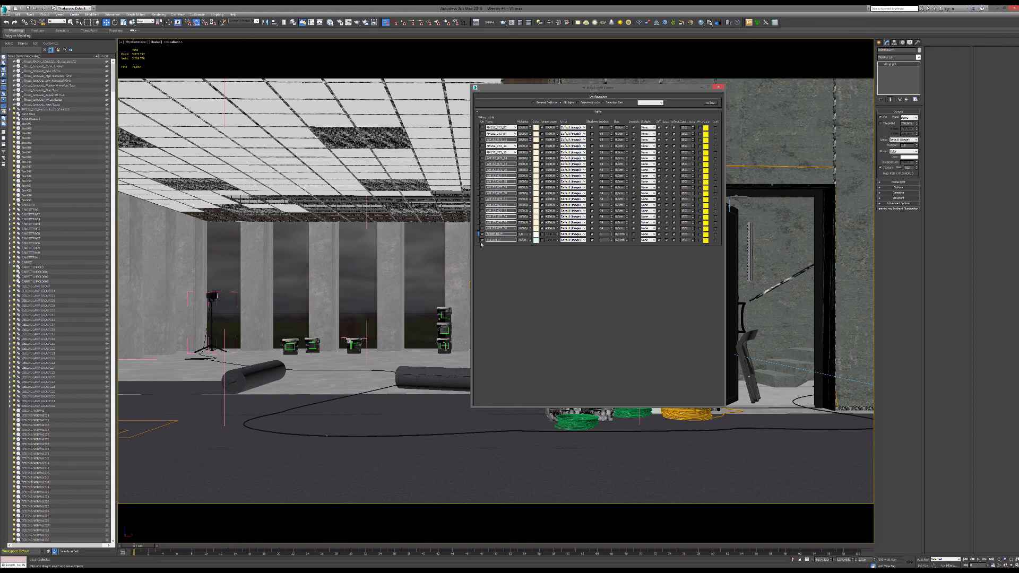
left_click(478, 240)
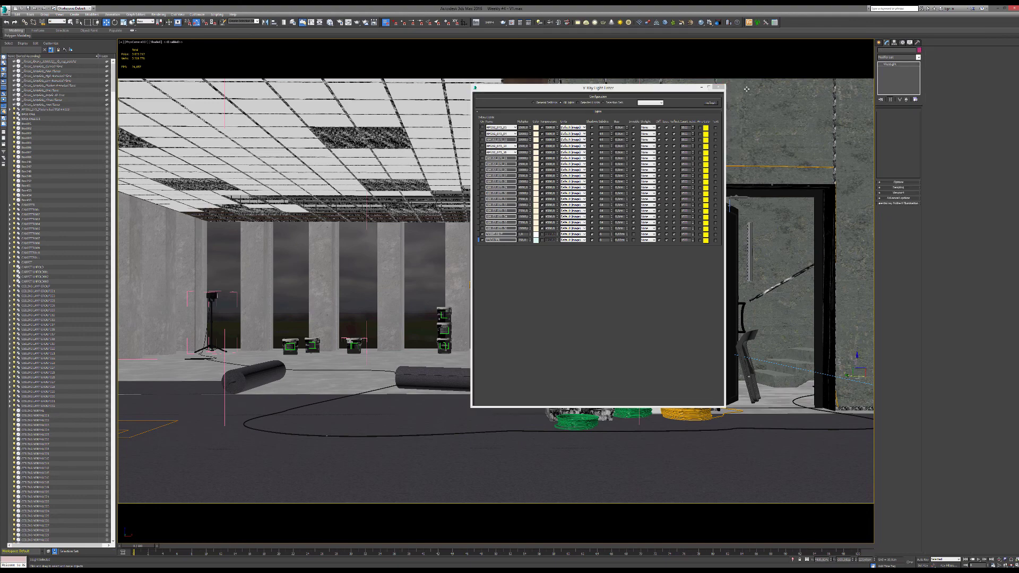
left_click(718, 87)
key("p")
key("z")
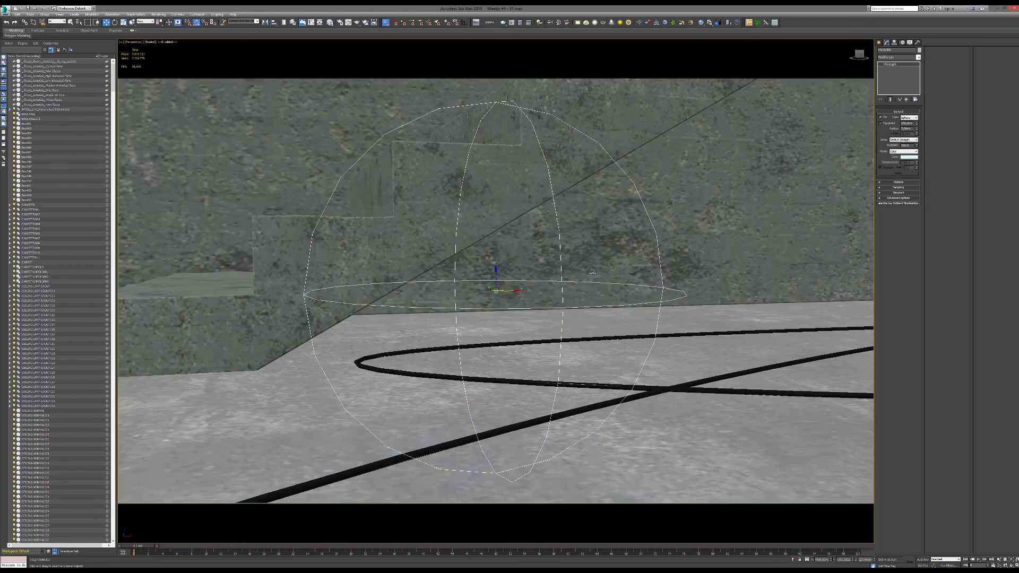
scroll(521, 261, "down", 10)
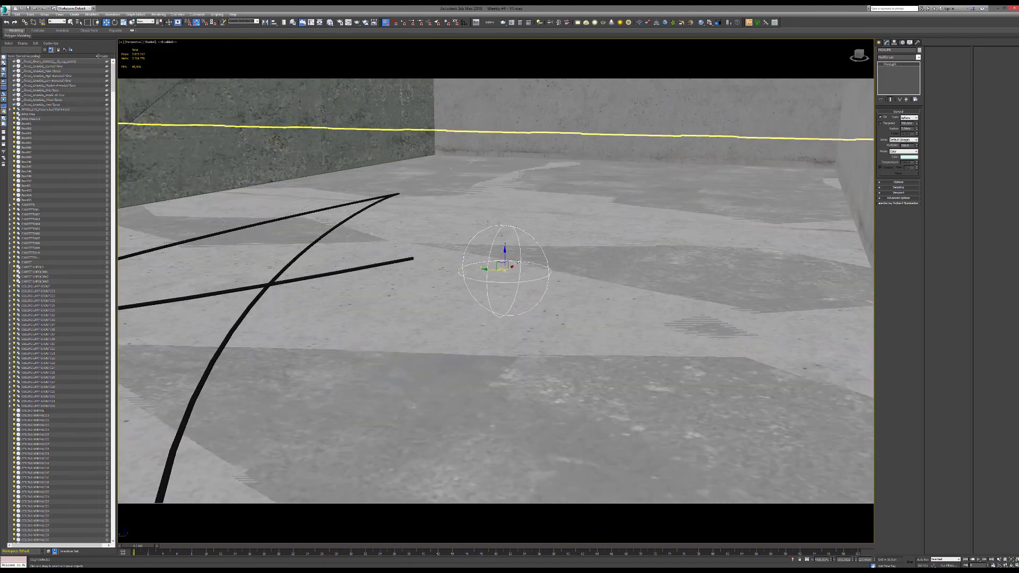
middle_click_drag(520, 261, 492, 262, "alt")
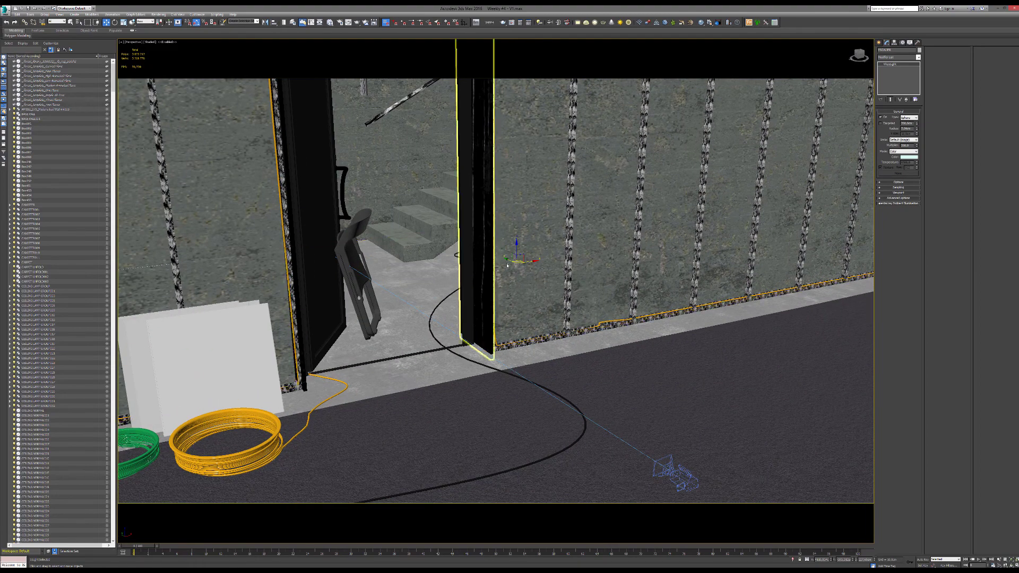
Switch to Photoshop, collapse the floating Actions panel and view the entire composite.
key("alt+Tab")
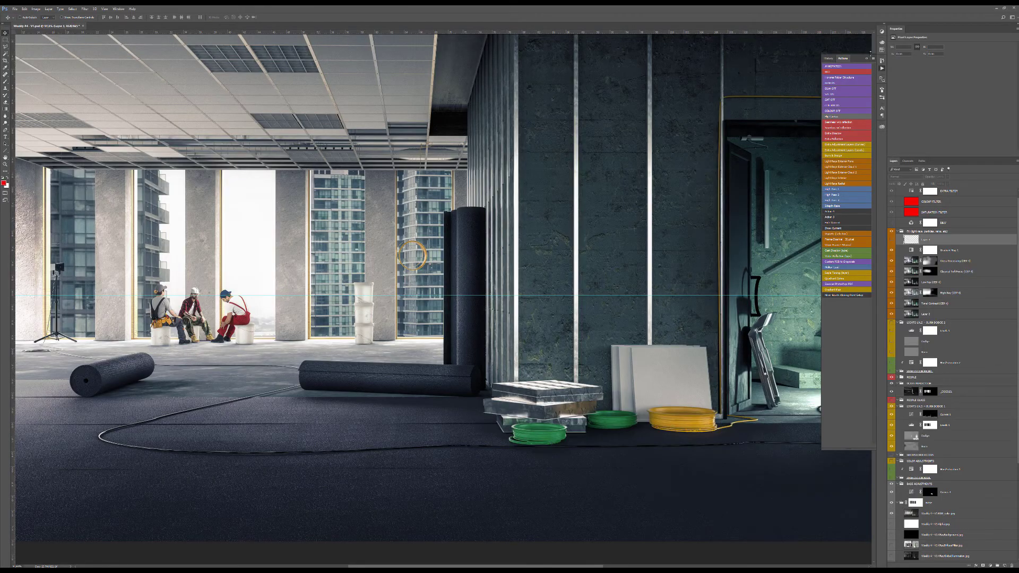
left_click(867, 58)
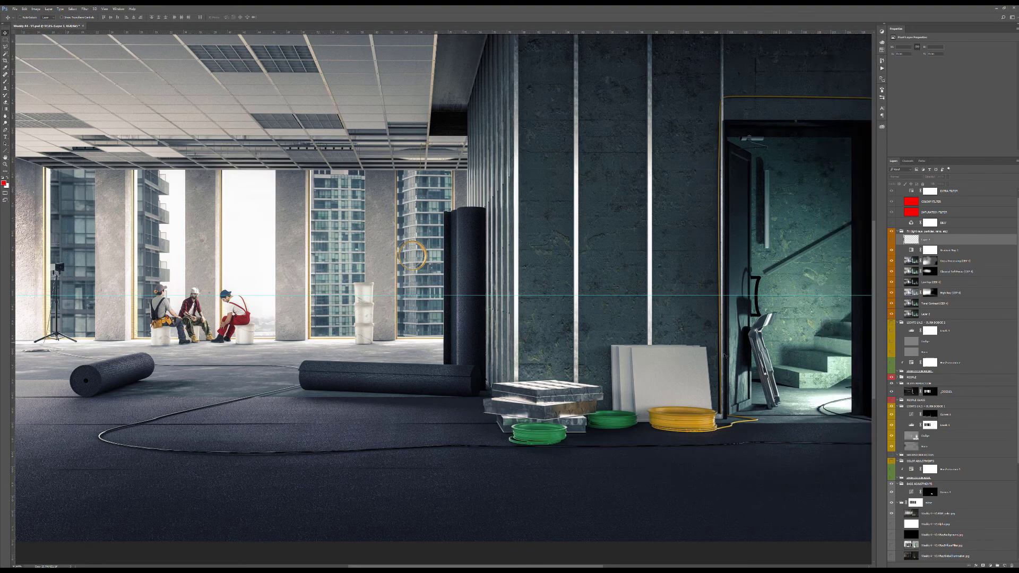
key("alt+Tab")
key("ctrl+minus")
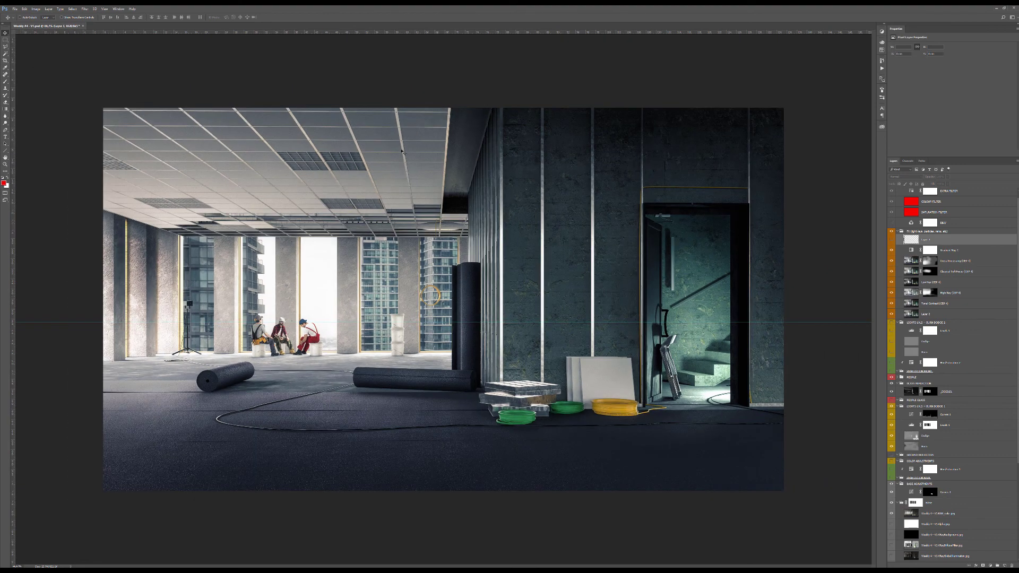
Return to 3ds Max, select the concrete wall again and examine it together with the ceiling and columns.
key("alt+Tab")
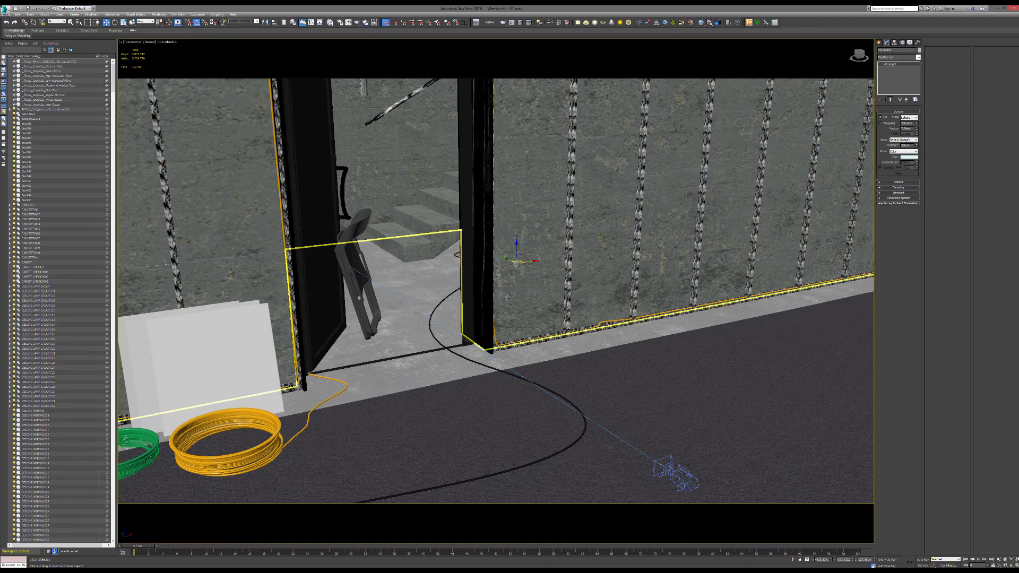
middle_click_drag(330, 283, 350, 286)
scroll(573, 286, "down", 3)
left_click(525, 229)
middle_click_drag(526, 228, 595, 234, "alt")
Open the Slate Material Editor, move it lower over the viewport and show the COLUMNS material's parameters.
key("m")
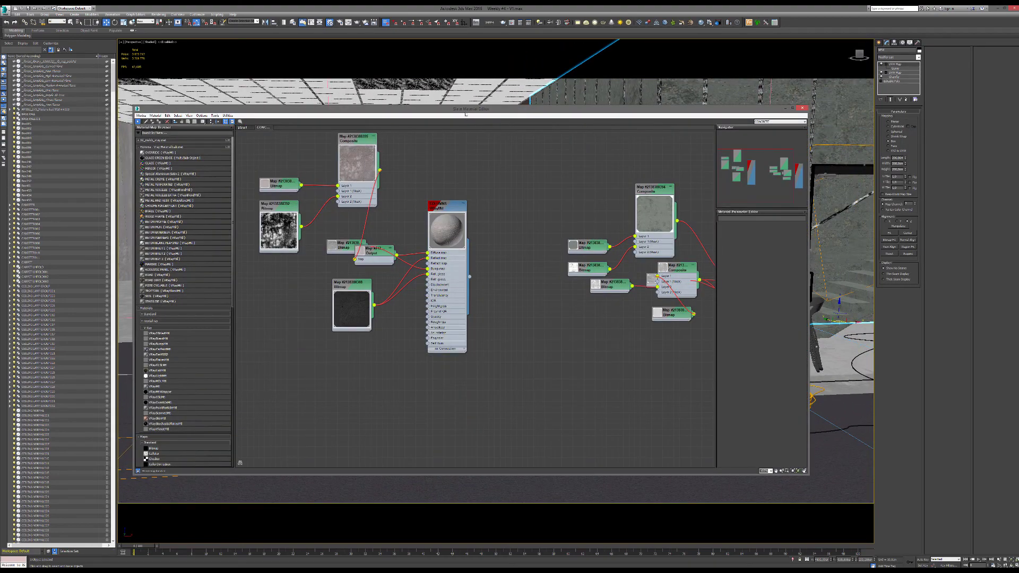
left_click_drag(467, 111, 463, 195)
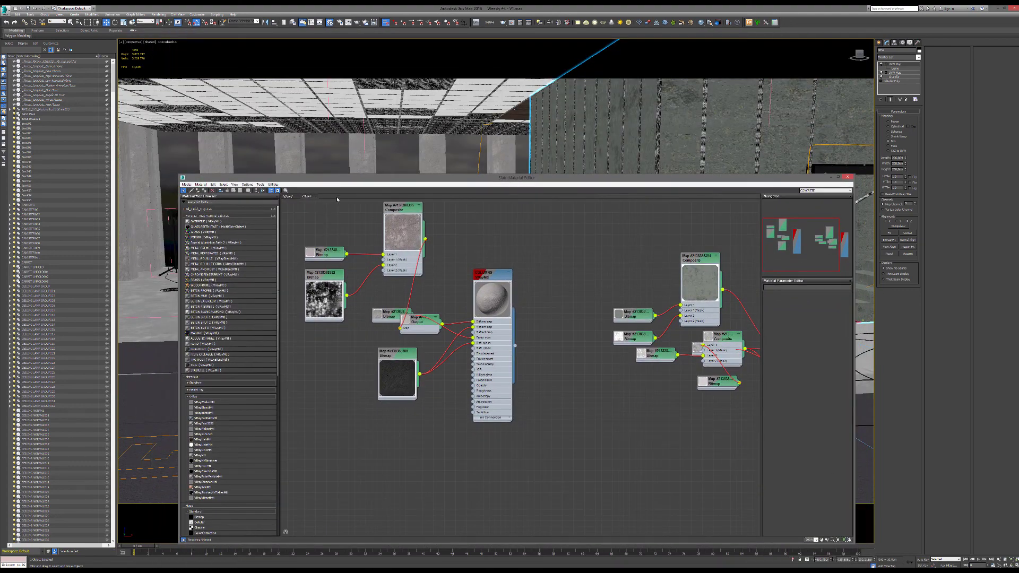
left_click(396, 215)
double_click(481, 275)
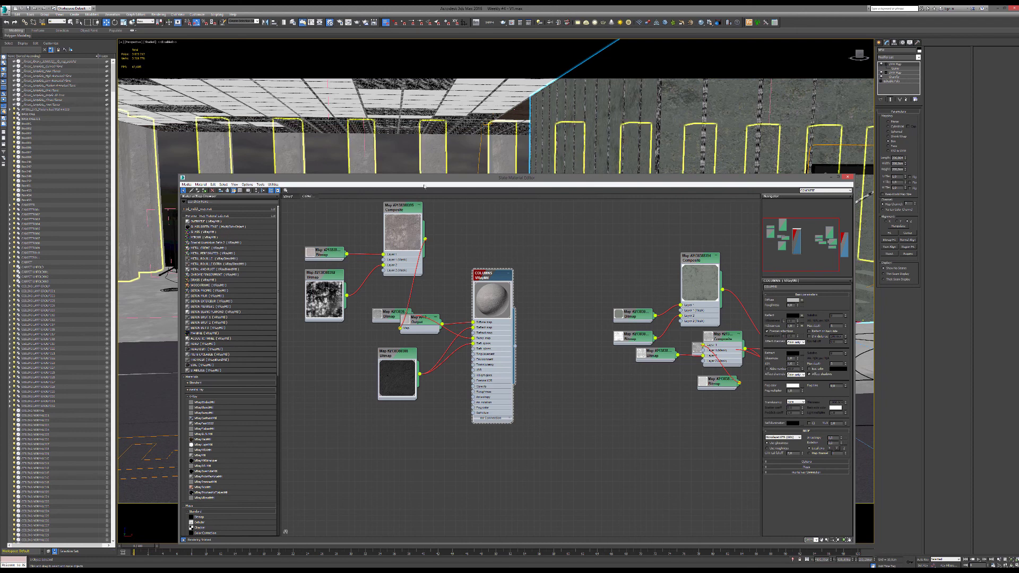
Examine the bitmaps feeding the COLUMNS material and show the Composite map's layer settings.
left_click_drag(334, 253, 323, 247)
middle_click_drag(315, 280, 345, 291)
scroll(345, 291, "up", 2)
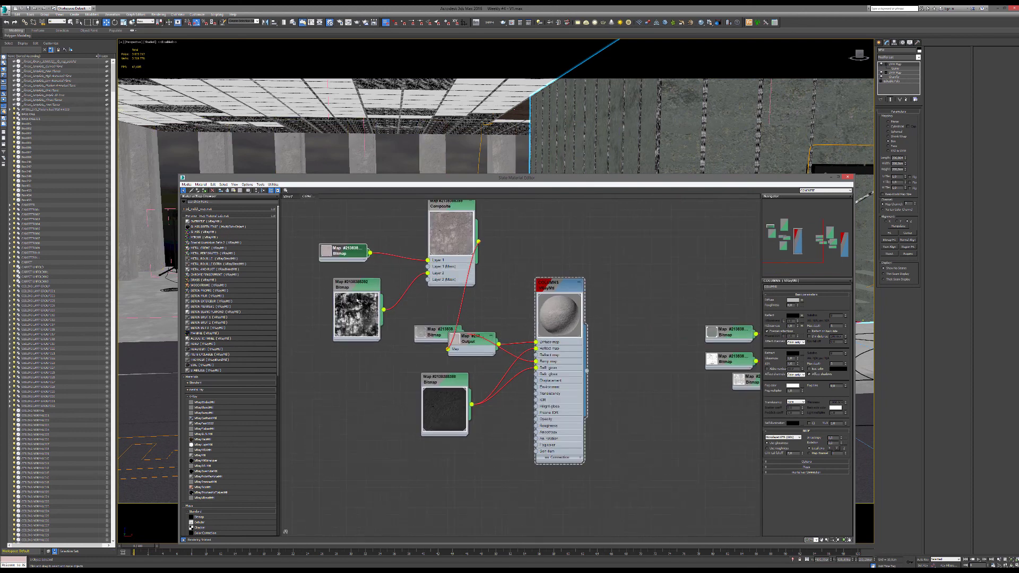
double_click(354, 298)
double_click(343, 286)
double_click(451, 206)
Spread out the COLUMNS material's nodes so that its map connections are easier to follow.
middle_click_drag(460, 228, 455, 262)
left_click_drag(477, 376, 570, 321)
left_click_drag(350, 317, 336, 317)
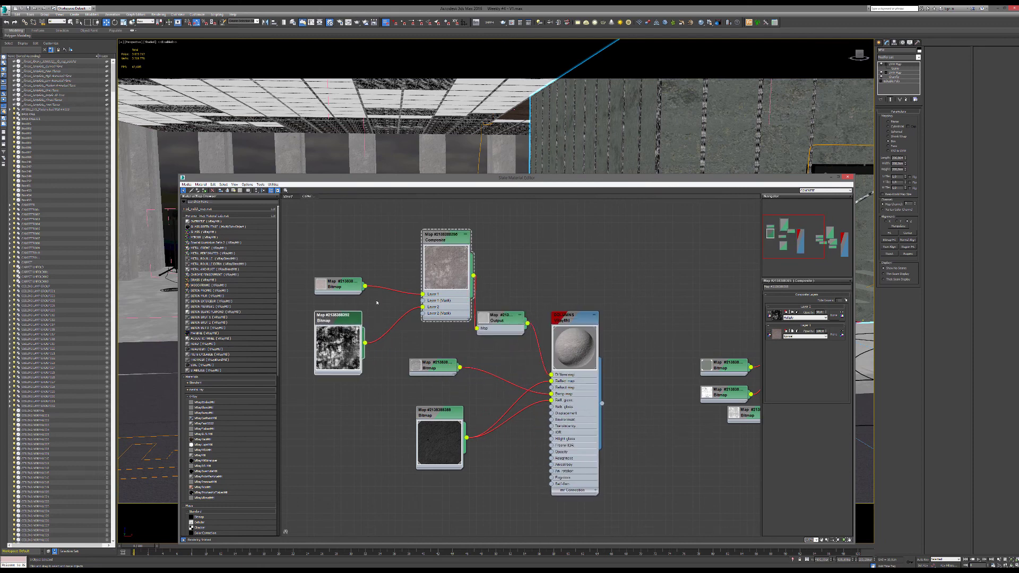
Examine the parameters of the COLUMNS material's grunge and bump bitmaps and space its lower bitmap nodes further apart.
left_click(333, 319)
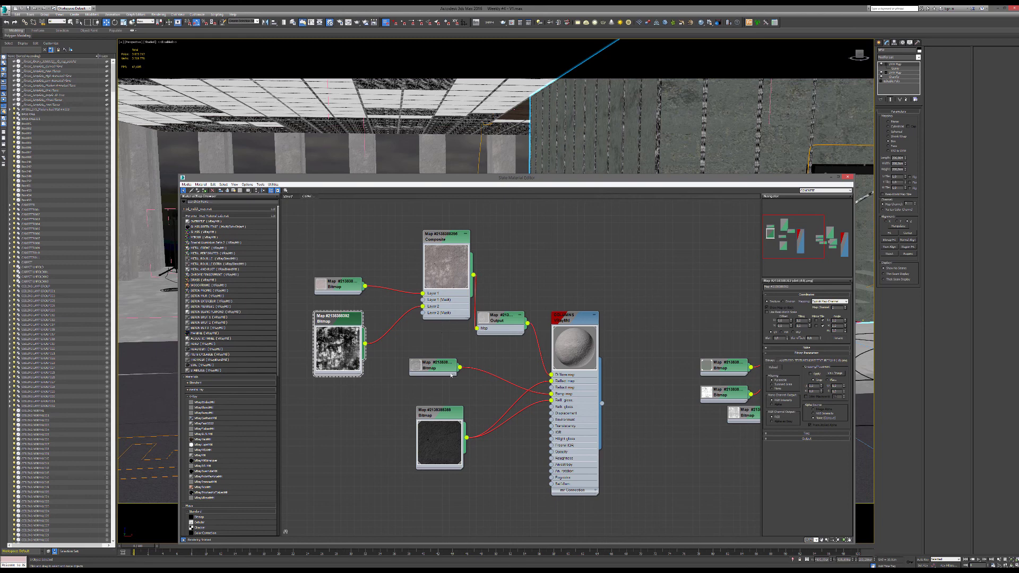
left_click_drag(449, 364, 442, 378)
middle_click_drag(440, 366, 430, 296)
left_click_drag(433, 345, 433, 304)
double_click(421, 312)
double_click(398, 310)
double_click(434, 311)
middle_click_drag(420, 275, 416, 323)
middle_click_drag(413, 278, 395, 306)
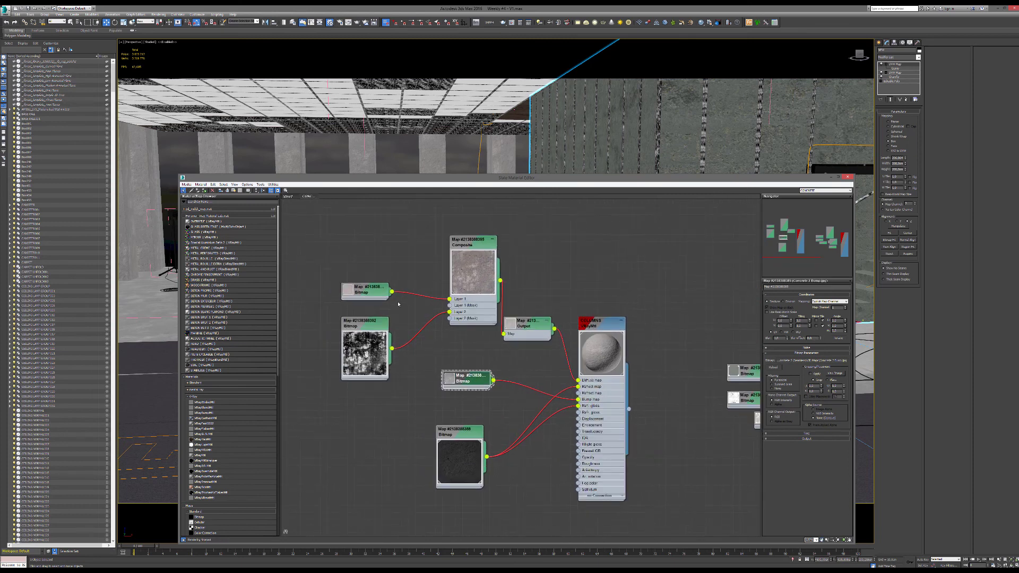
left_click(381, 331)
middle_click_drag(454, 378, 408, 351)
scroll(408, 351, "down", 2)
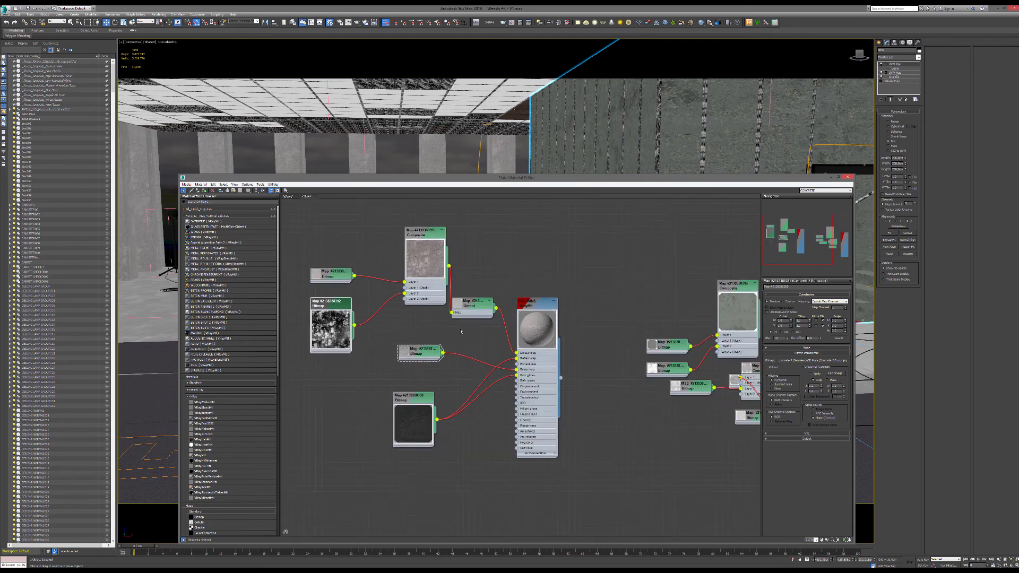
scroll(461, 331, "down", 2)
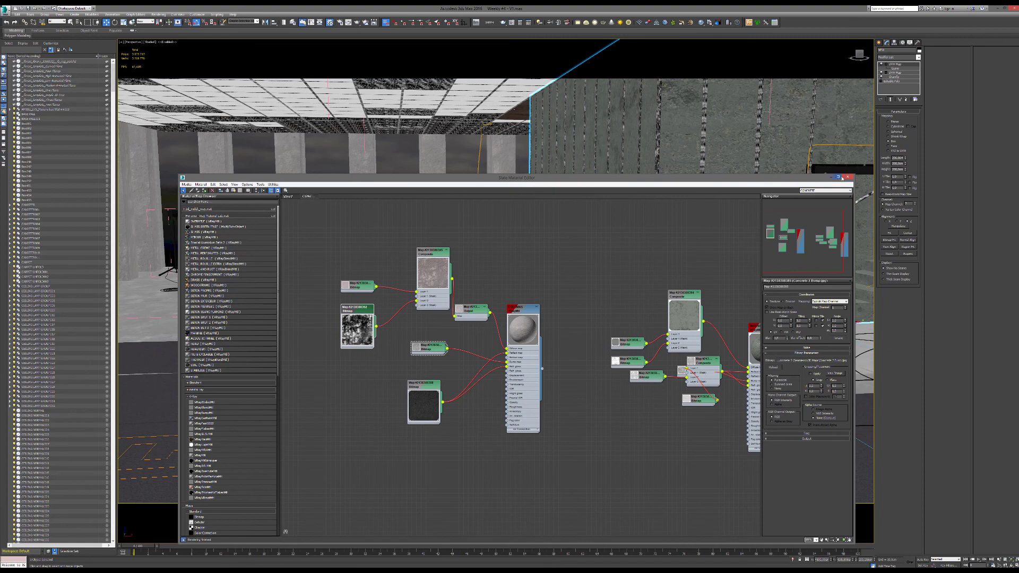
Move the Slate Material Editor higher, pick the concrete floor's material from the scene and place its nodes beside the existing materials.
left_click_drag(806, 181, 857, 82)
middle_click_drag(729, 216, 496, 231)
scroll(520, 226, "down", 8)
left_click(242, 93)
left_click(138, 304)
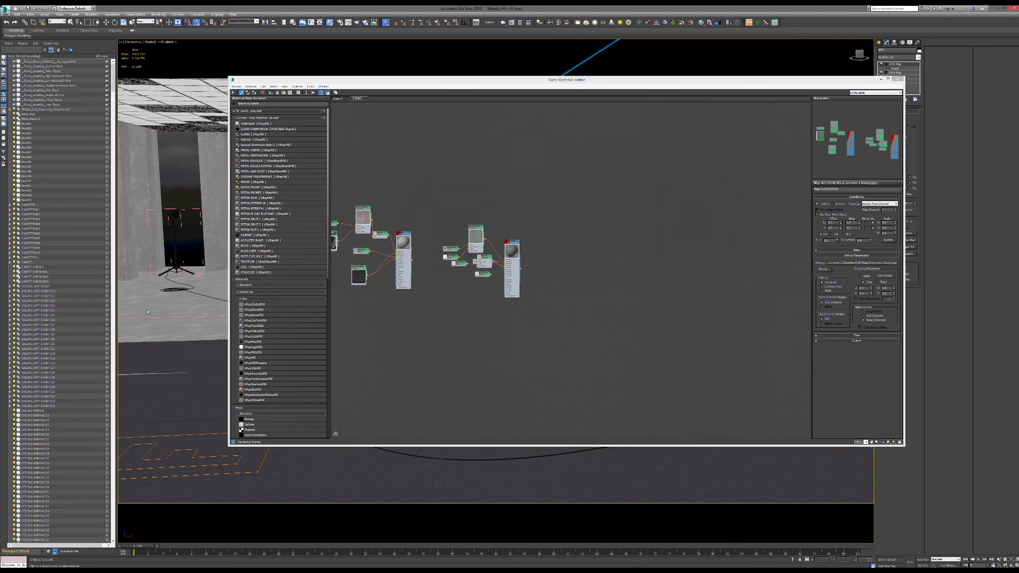
left_click_drag(571, 249, 672, 184)
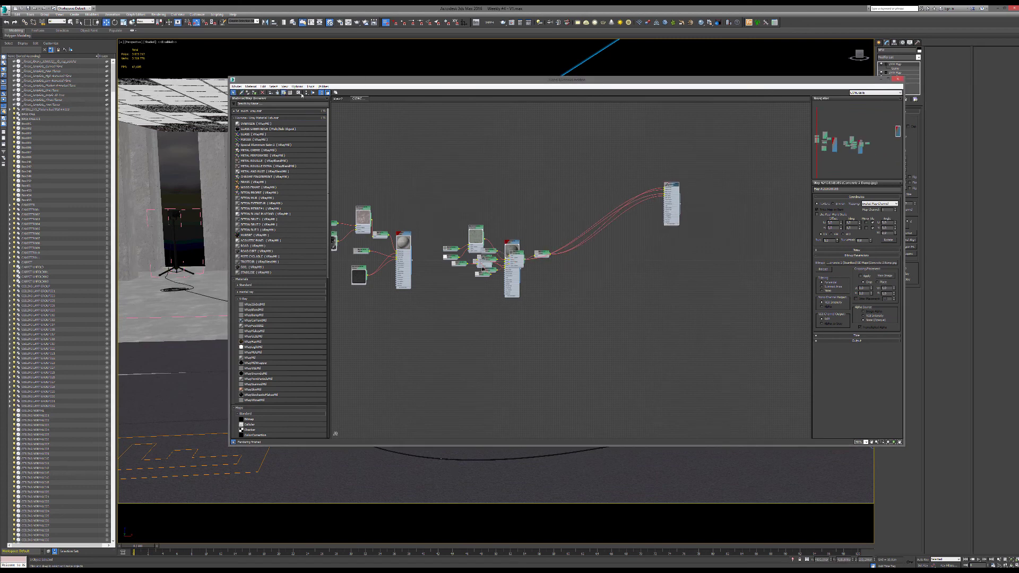
Enlarge the preview of the floor material's Composite map and spread the Composite and Output nodes apart.
scroll(464, 236, "up", 8)
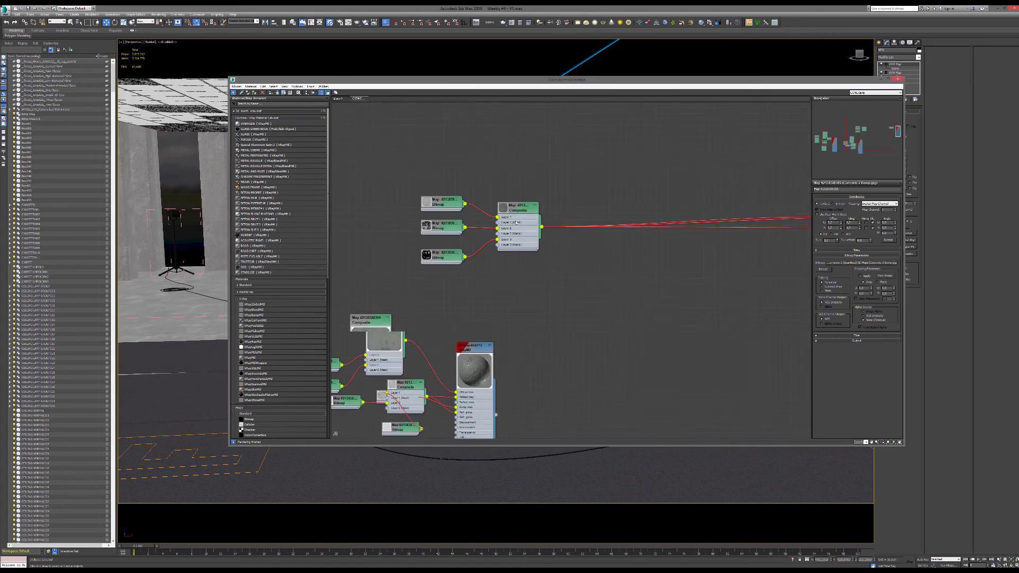
scroll(494, 225, "up", 1)
double_click(504, 203)
left_click_drag(522, 206, 625, 181)
scroll(662, 207, "down", 1)
middle_click_drag(662, 207, 530, 237)
scroll(530, 238, "down", 1)
left_click_drag(736, 234, 696, 267)
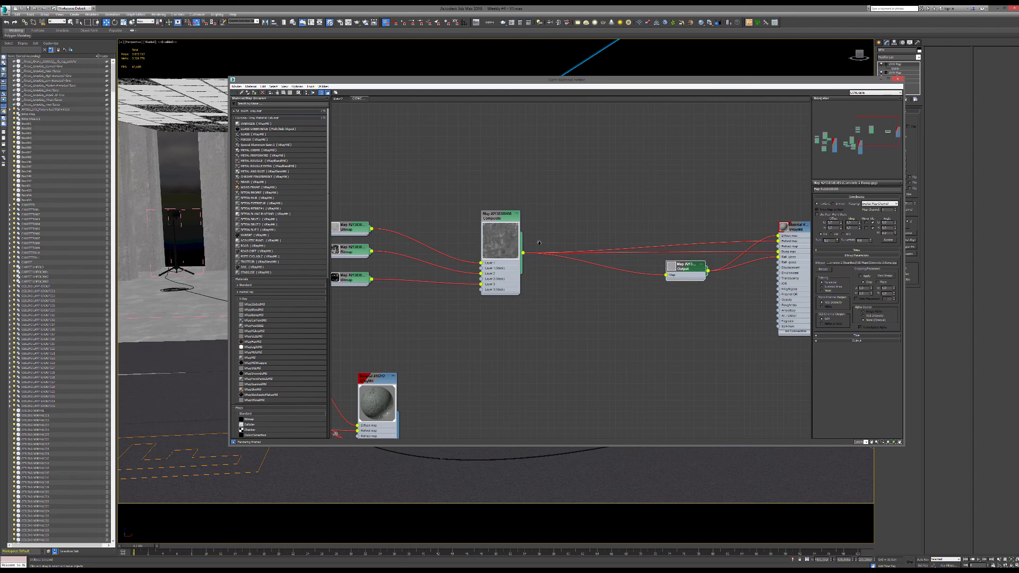
Enlarge and raise the floor's base concrete bitmap node, and examine the two grunge bitmaps layered below it.
middle_click_drag(604, 238, 745, 227)
scroll(506, 227, "up", 2)
left_click(462, 209)
double_click(462, 209)
left_click_drag(477, 218, 478, 156)
left_click(475, 241)
left_click(477, 284)
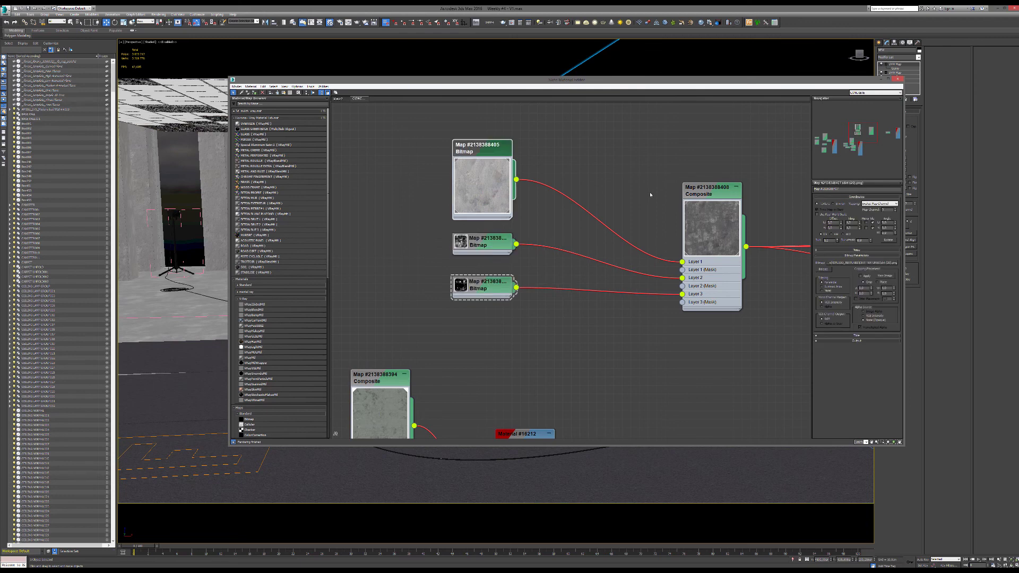
middle_click_drag(653, 198, 567, 211)
Isolate the concrete floor slab and move the material editor aside to view the whole slab from above.
left_click(190, 223)
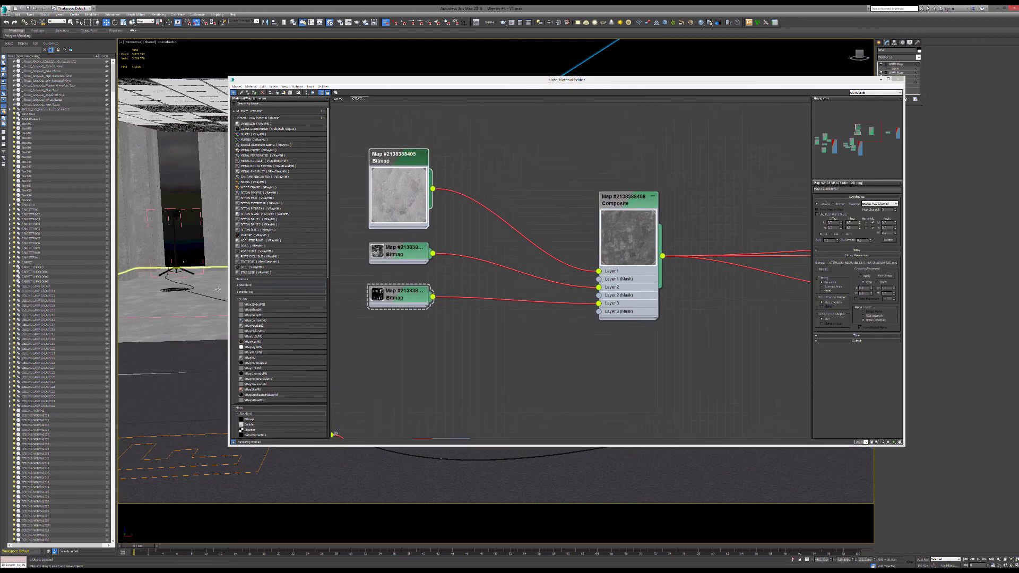
key("alt+q")
left_click_drag(608, 81, 806, 126)
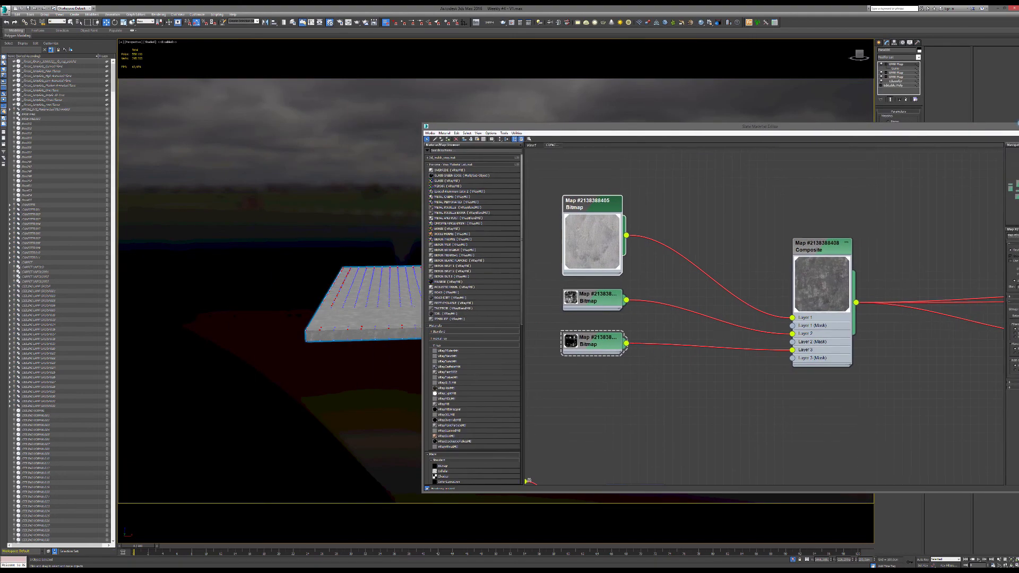
left_click_drag(703, 123, 930, 135)
middle_click_drag(557, 234, 535, 270, "alt")
scroll(535, 271, "up", 2)
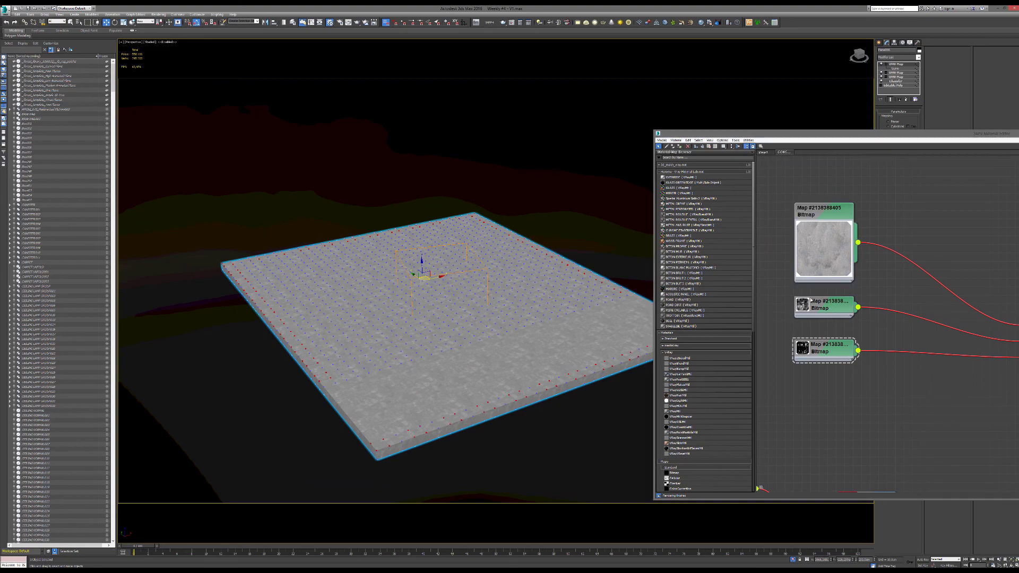
Display the two black-and-white grunge bitmaps one after the other on the isolated floor and examine their tiling.
left_click(708, 147)
middle_click_drag(445, 223, 398, 255, "alt")
scroll(398, 255, "up", 5)
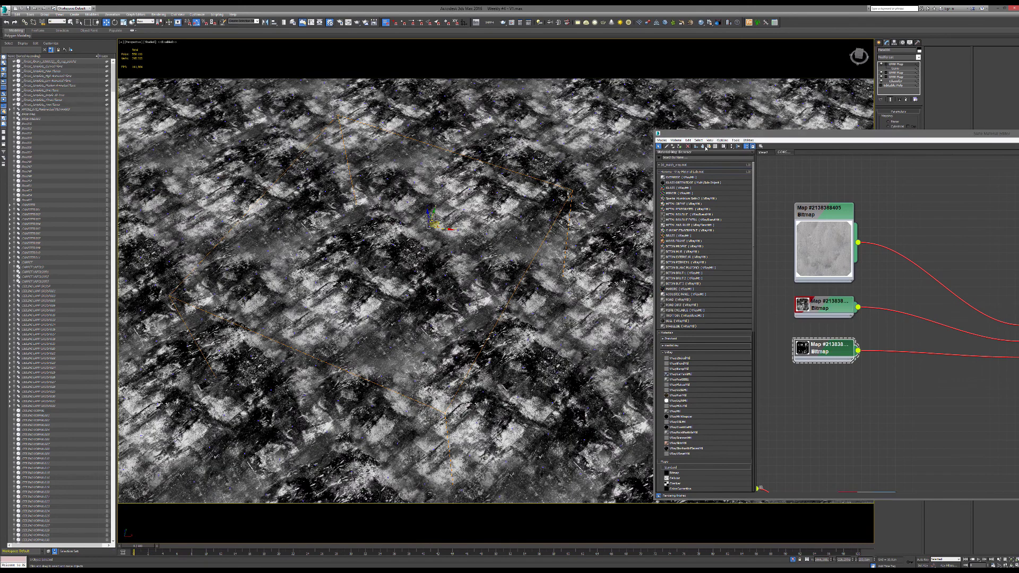
left_click(709, 147)
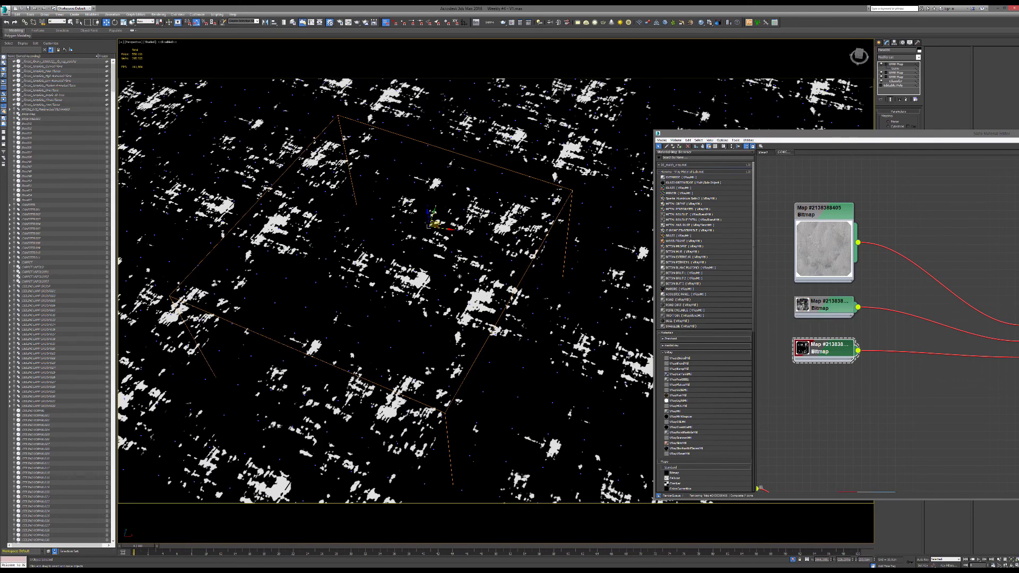
scroll(457, 279, "down", 8)
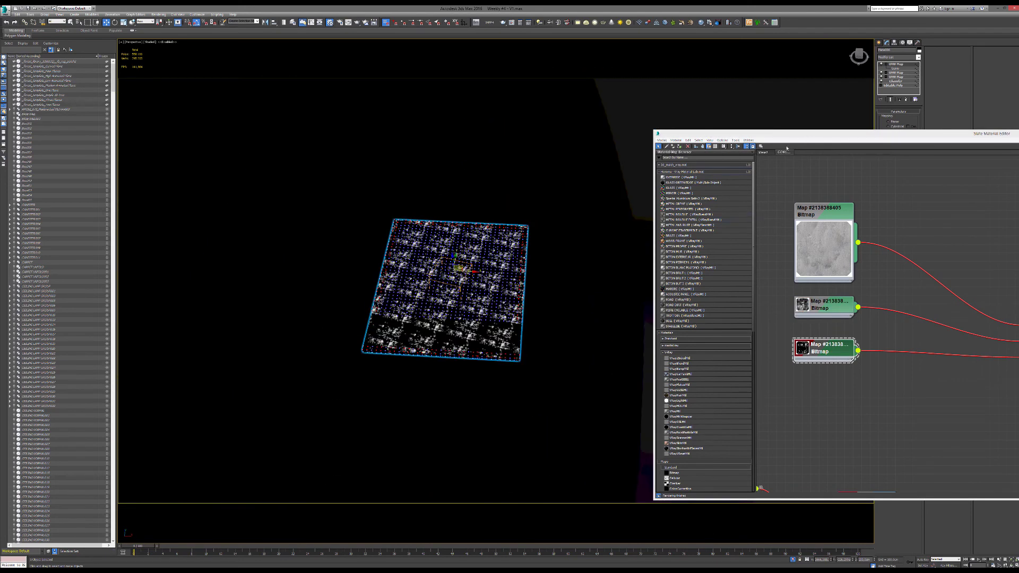
Leave the floor's isolation and return the viewport to a camera view, with the material editor parked out of the way.
left_click_drag(815, 138, 386, 115)
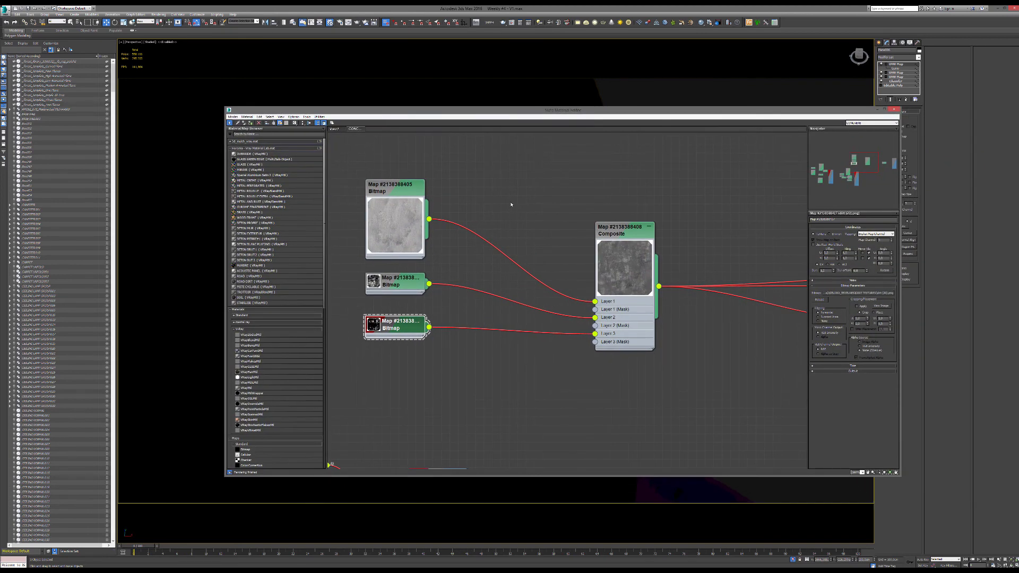
left_click(325, 123)
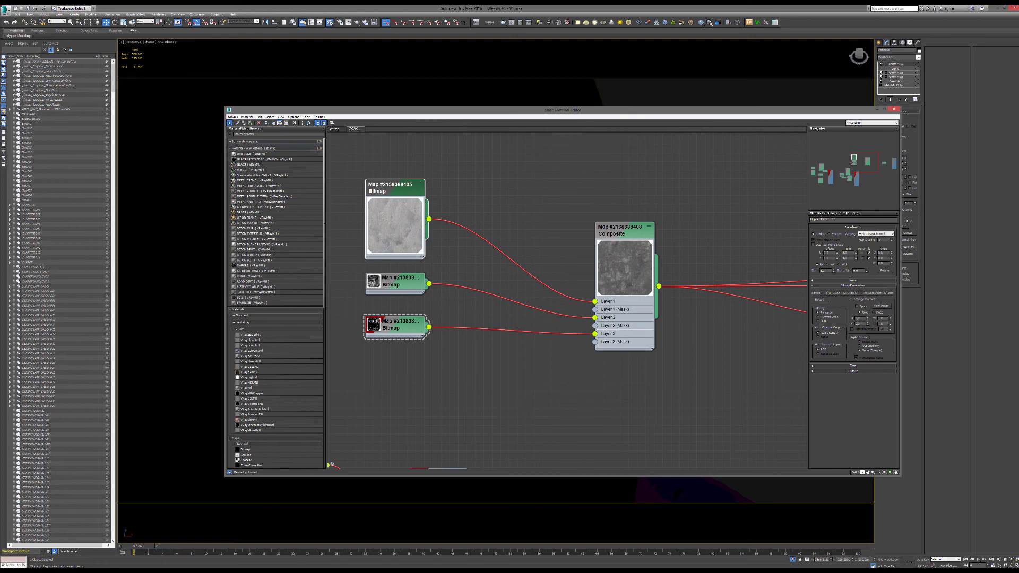
left_click_drag(468, 112, 1018, 126)
left_click(592, 291)
left_click(792, 560)
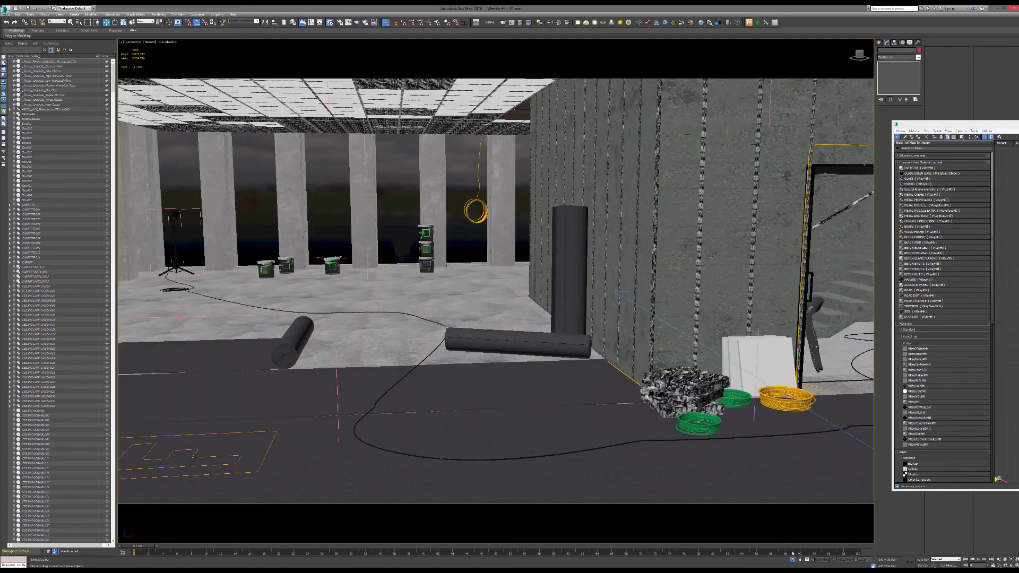
key("z")
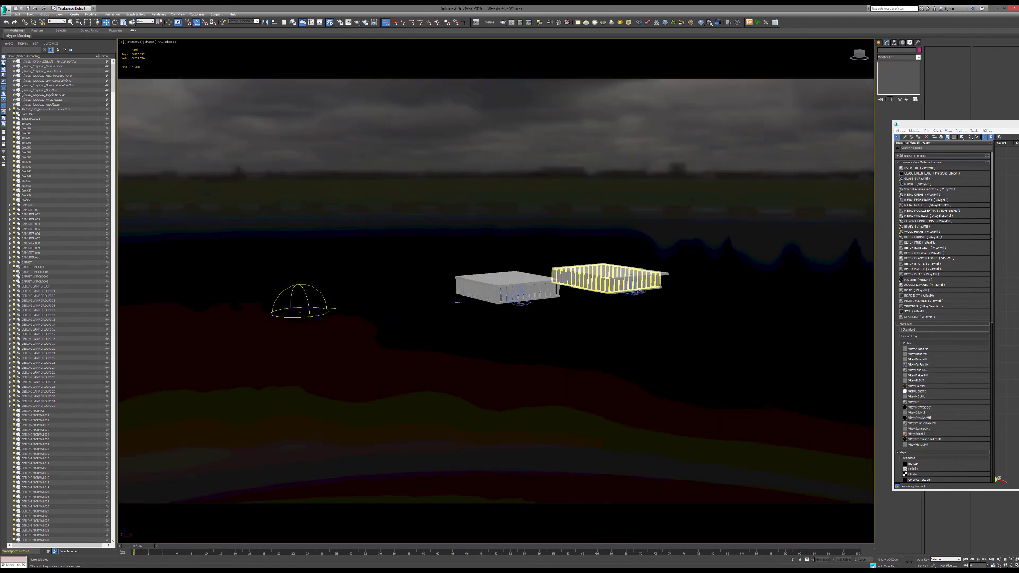
key("c")
double_click(496, 256)
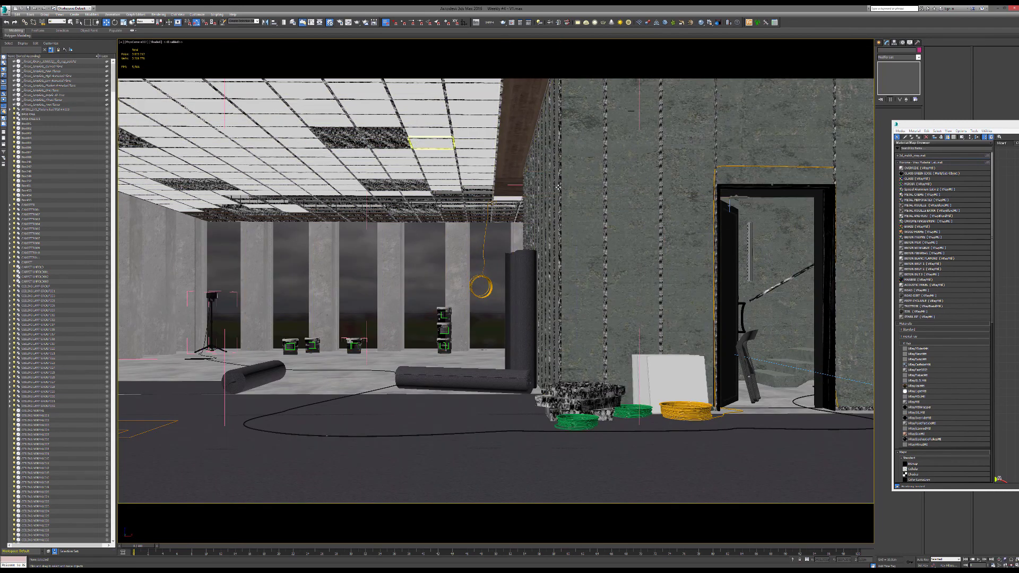
Select the strip framework along the concrete wall's joints and examine it up close, around the corner and beside the doorway.
left_click(560, 174)
key("z")
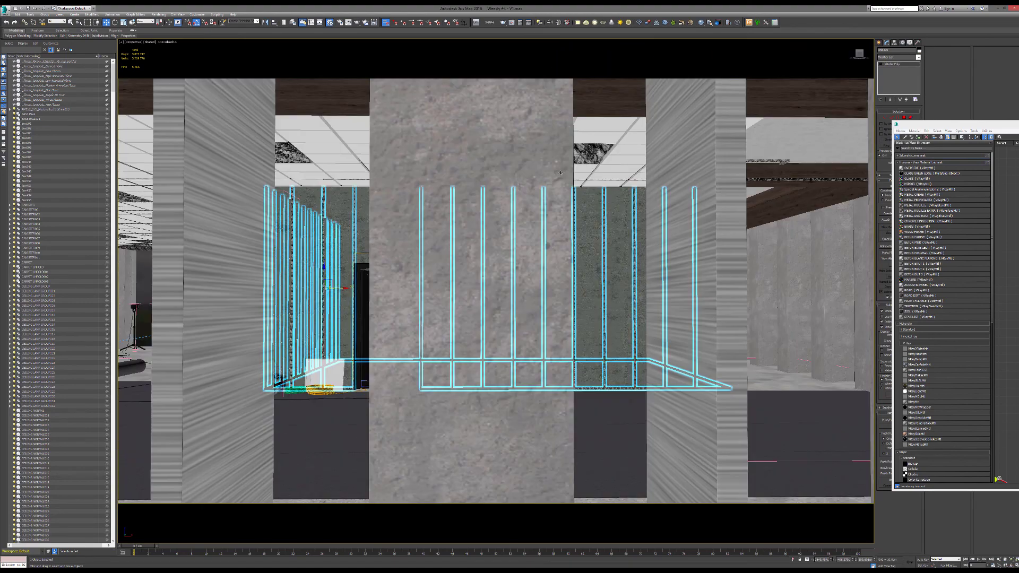
middle_click_drag(398, 274, 393, 339, "alt")
scroll(393, 340, "up", 5)
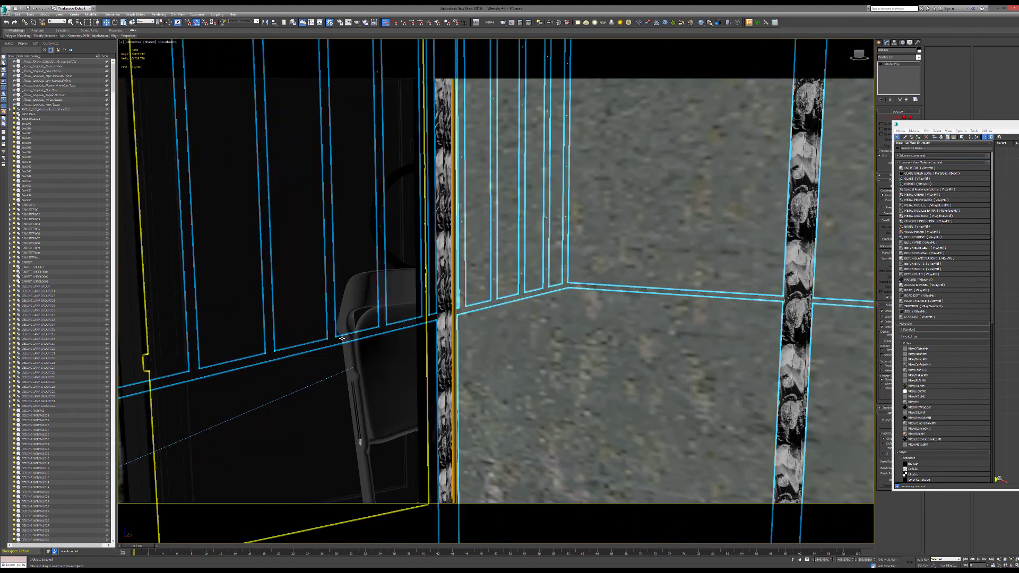
middle_click_drag(478, 265, 409, 248, "alt")
scroll(599, 239, "up", 4)
scroll(376, 240, "down", 2)
middle_click_drag(573, 136, 613, 241, "alt")
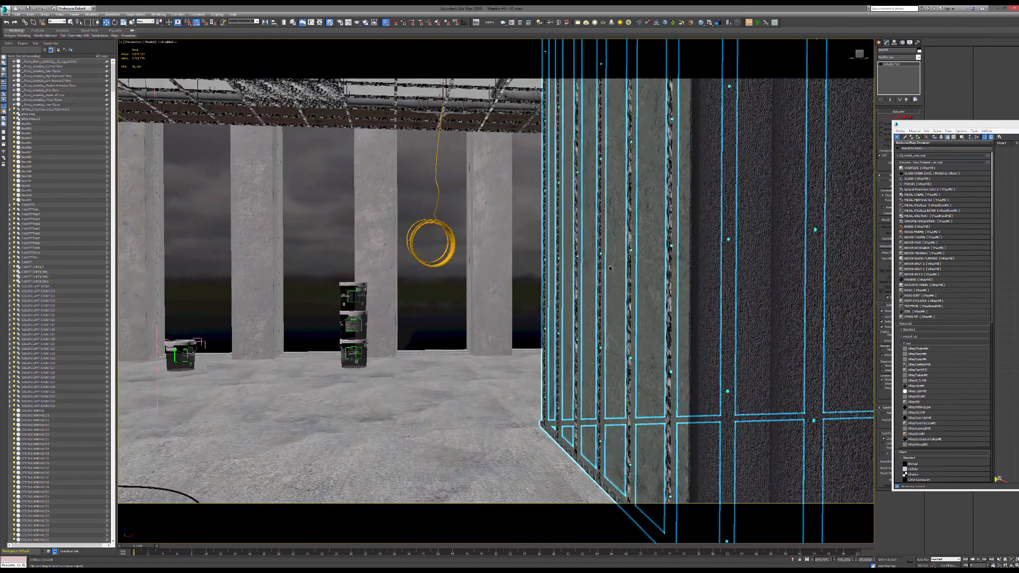
scroll(610, 268, "down", 3)
middle_click_drag(611, 268, 455, 258, "alt")
middle_click_drag(641, 318, 518, 196, "alt")
middle_click_drag(539, 271, 420, 285, "alt")
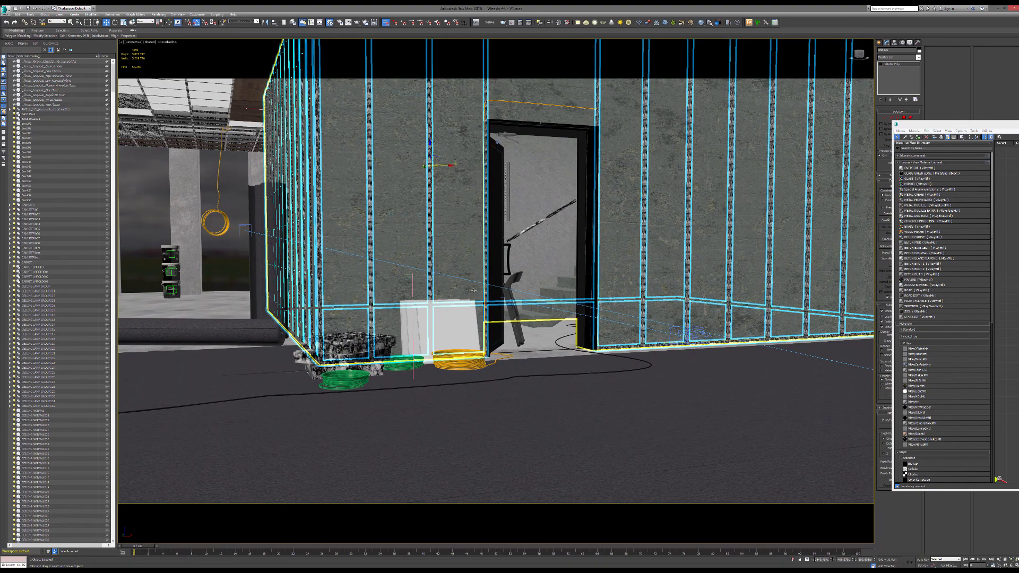
middle_click_drag(394, 277, 587, 291, "alt")
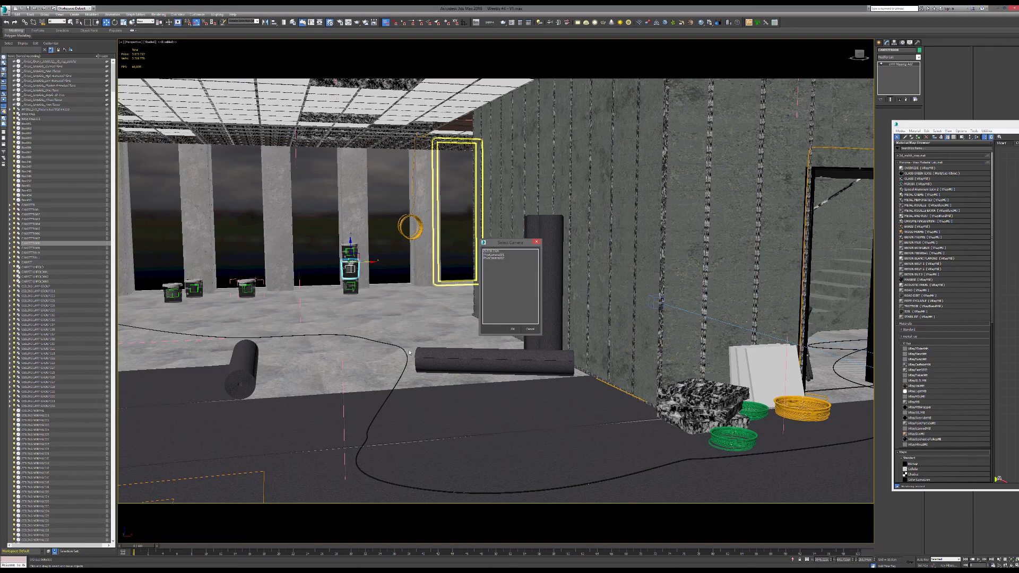
left_click(530, 329)
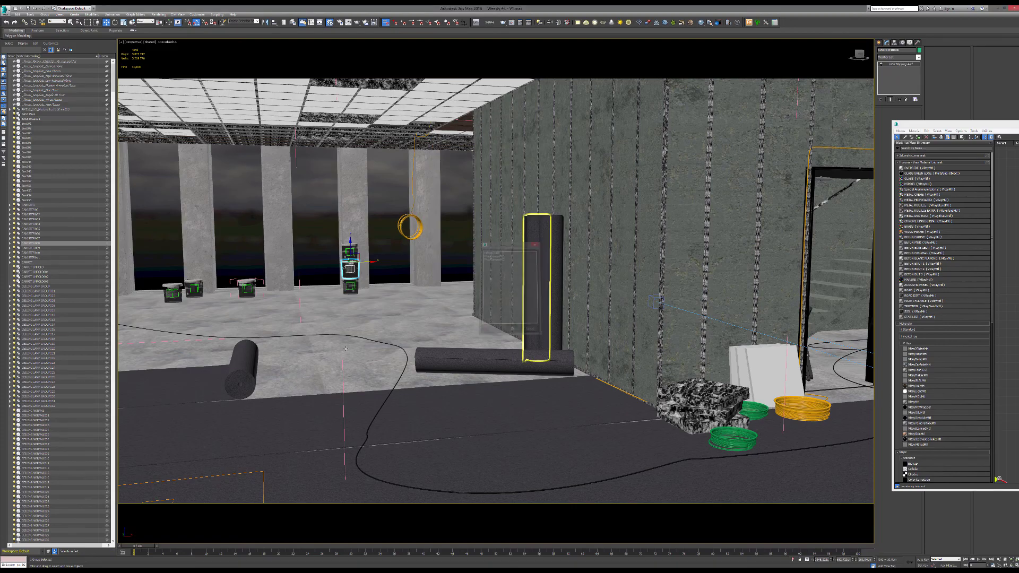
Select the cable spline running across the floor, show its Rendering settings and follow it to the doorway.
middle_click_drag(366, 343, 494, 320)
left_click(232, 304)
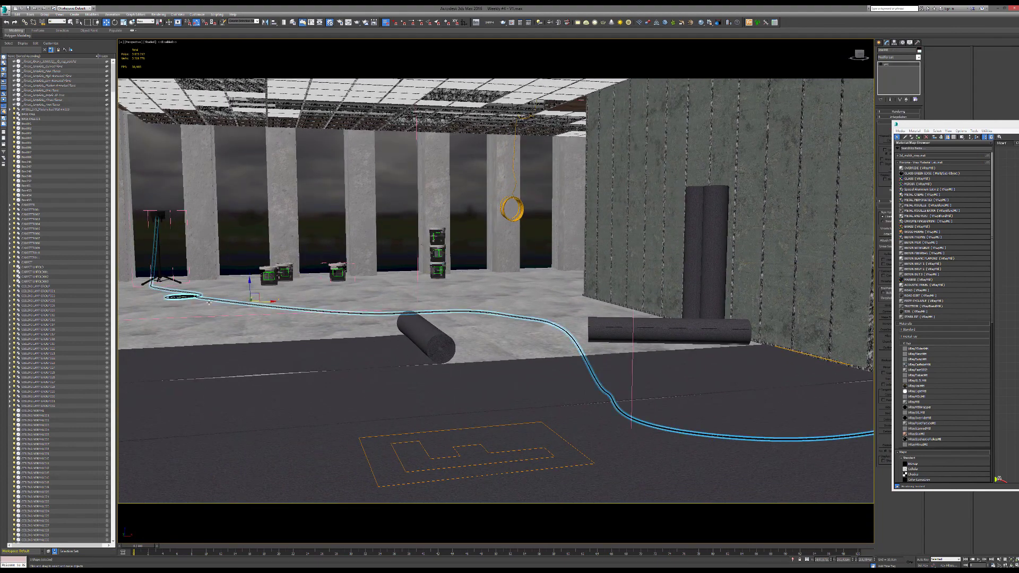
left_click_drag(957, 126, 1018, 126)
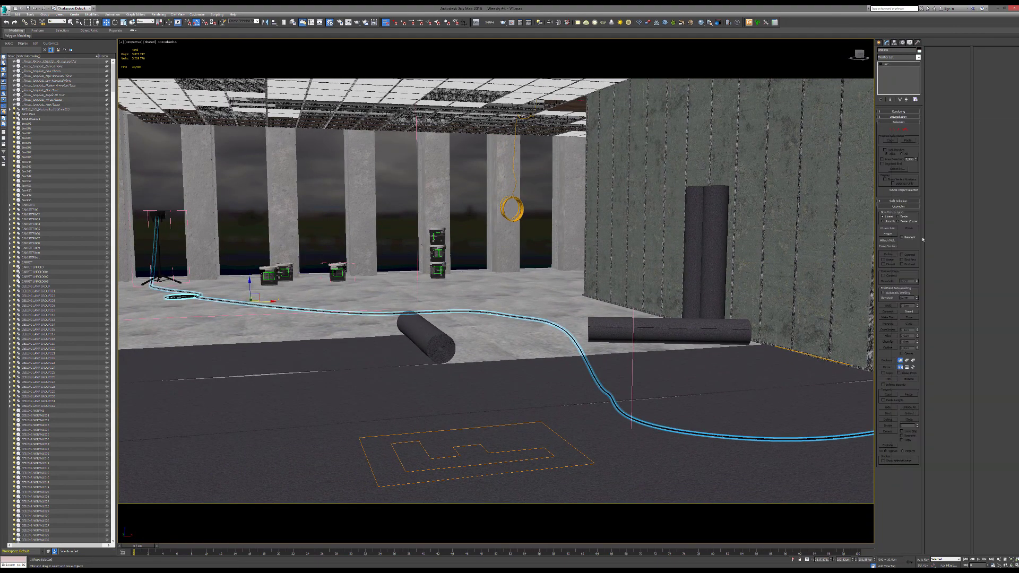
left_click(898, 112)
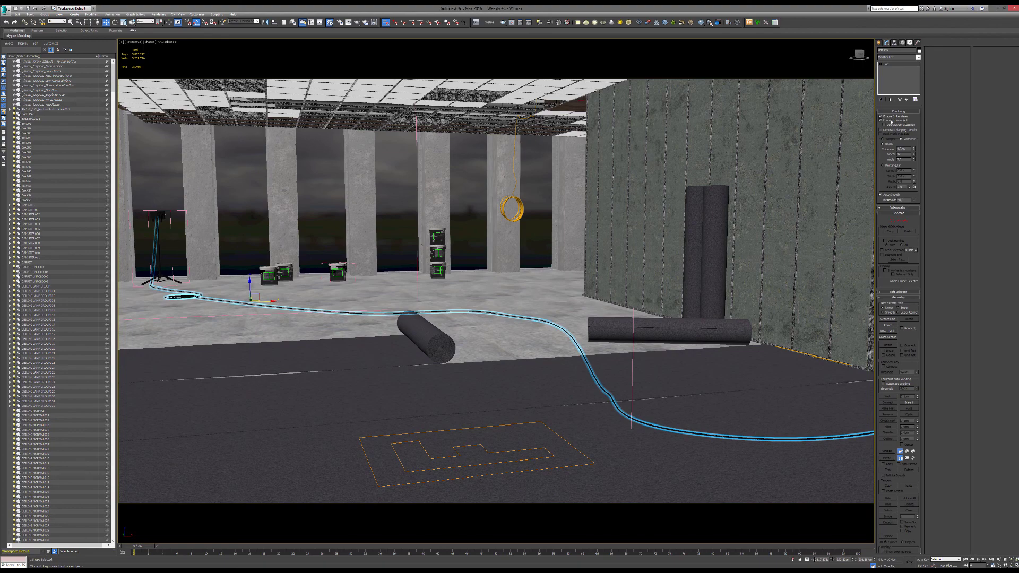
middle_click_drag(722, 270, 588, 316)
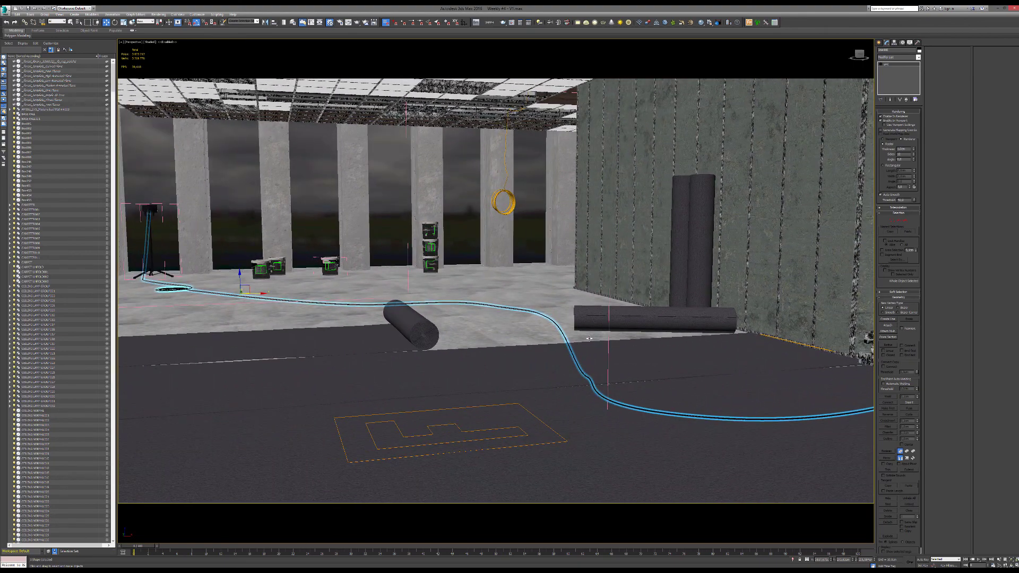
middle_click_drag(646, 394, 417, 333, "alt")
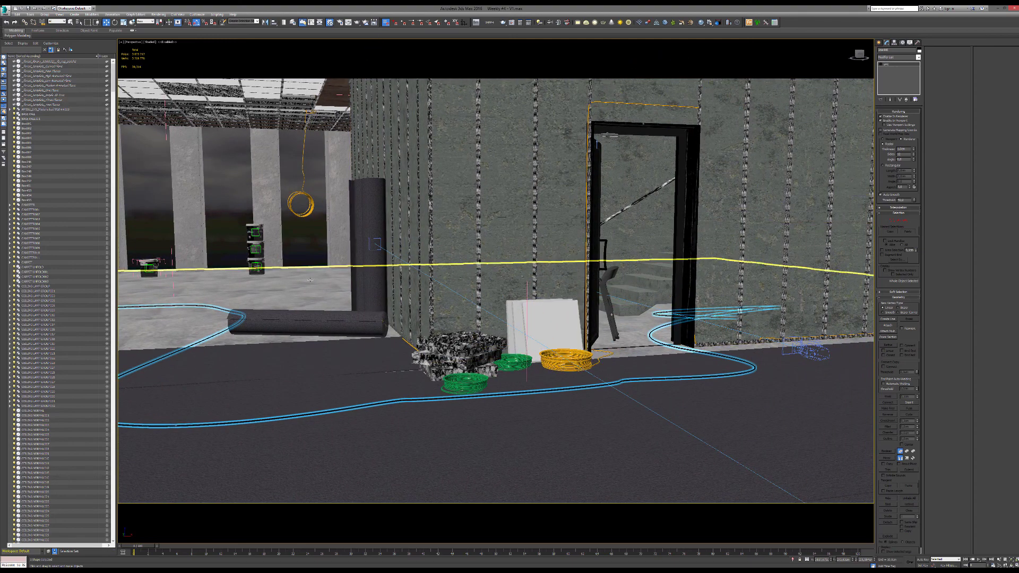
Select the concrete wall and bring the material editor back over the viewport to show the wall's VRayMtl nodes.
left_click(463, 223)
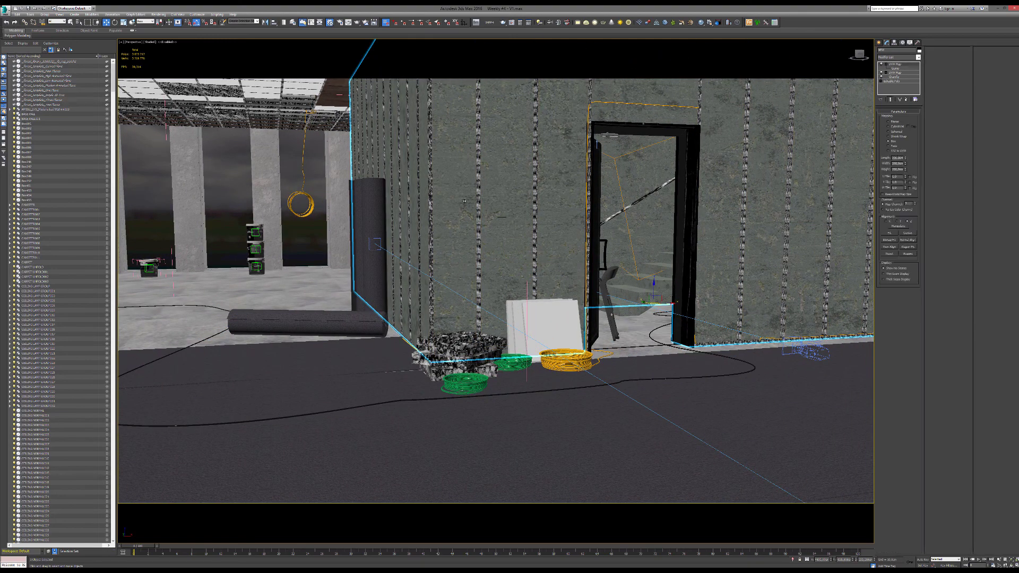
left_click_drag(1018, 160, 166, 129)
middle_click_drag(334, 285, 286, 572)
left_click(38, 142)
left_click(392, 108)
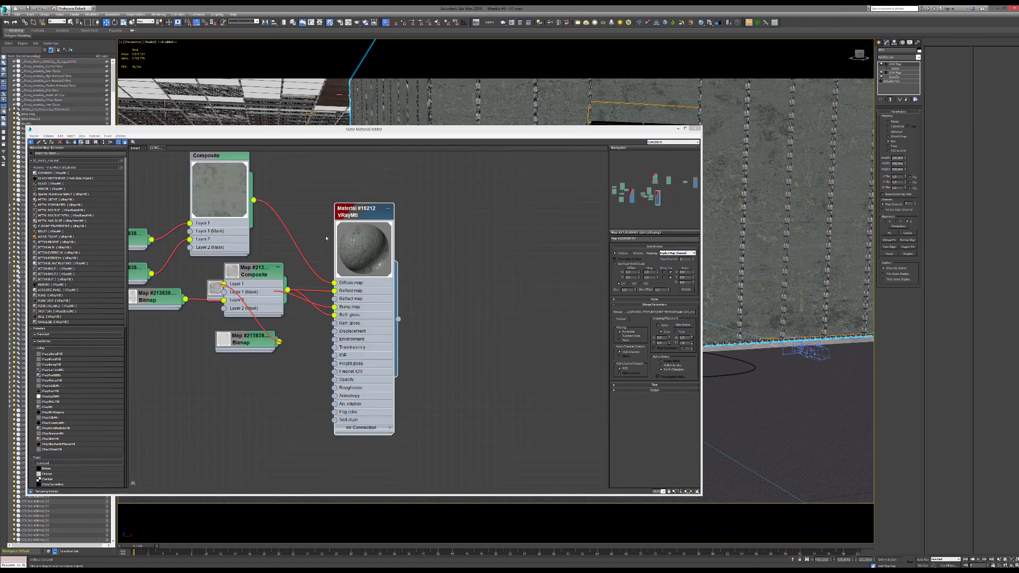
Spread out the wall material's Composite and bitmap nodes so that their connections to the VRayMtl are easier to follow.
middle_click_drag(256, 280, 444, 301)
left_click_drag(443, 301, 477, 335)
left_click_drag(434, 362, 375, 405)
left_click_drag(470, 339, 462, 365)
left_click_drag(339, 318, 305, 335)
left_click_drag(356, 408, 304, 400)
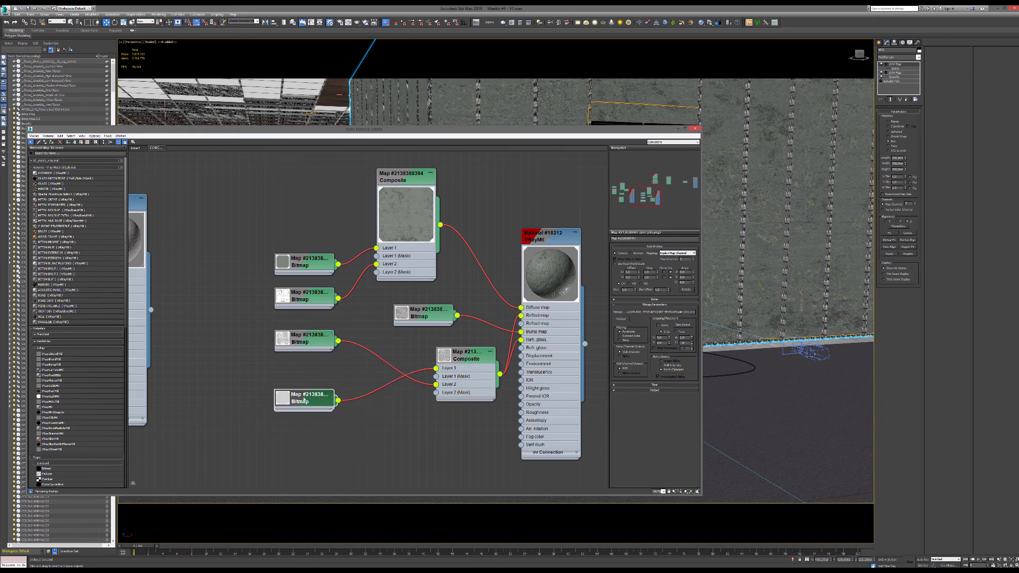
left_click_drag(529, 249, 545, 241)
middle_click_drag(494, 241, 467, 254)
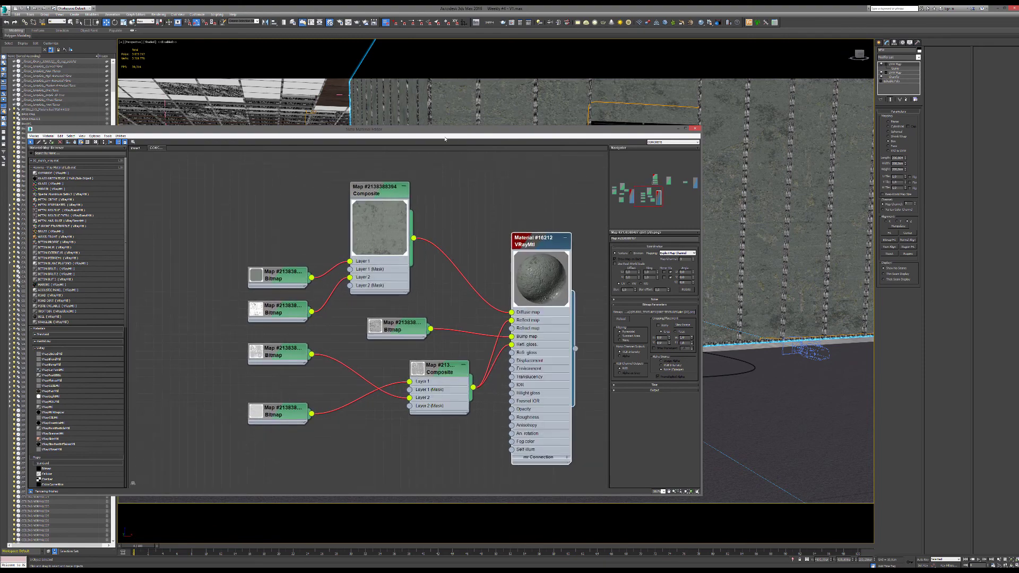
Shift the material editor across the viewport and place the two diffuse bitmap nodes level with the inputs of the upper Composite map.
left_click_drag(444, 138, 553, 122)
scroll(527, 288, "down", 2)
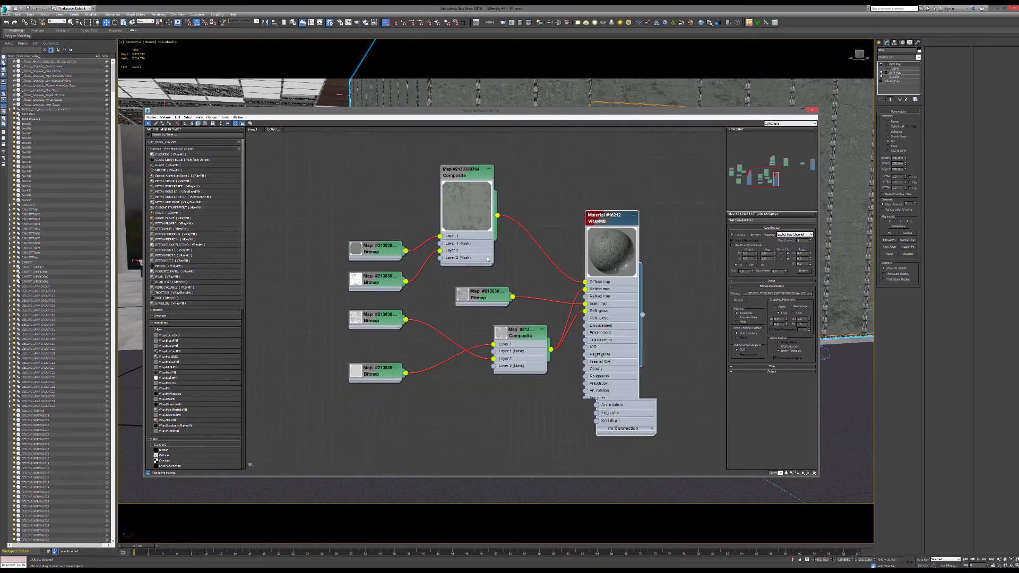
scroll(469, 162, "up", 1)
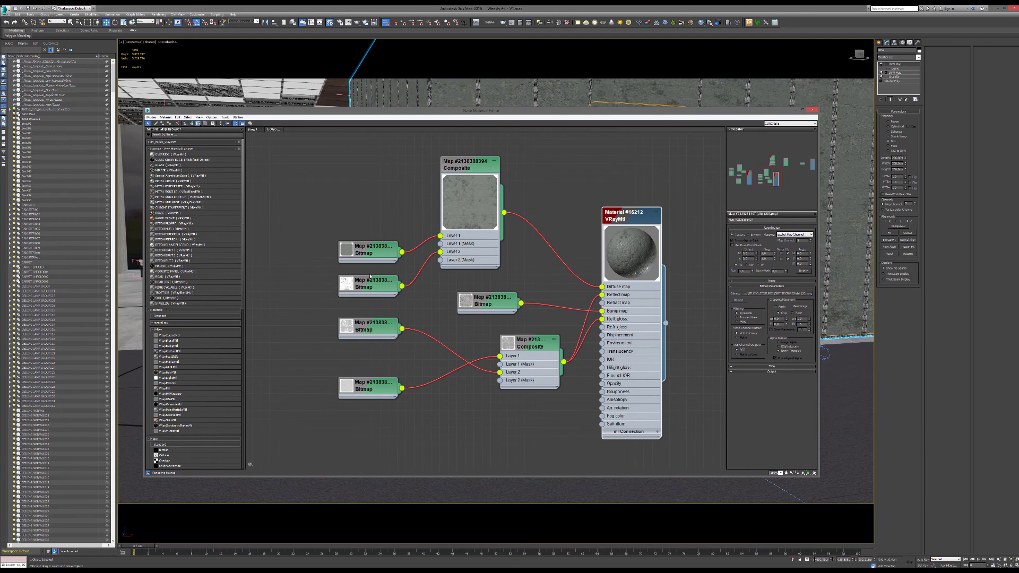
left_click(372, 254)
left_click_drag(339, 219, 362, 250)
double_click(354, 218)
left_click(342, 245)
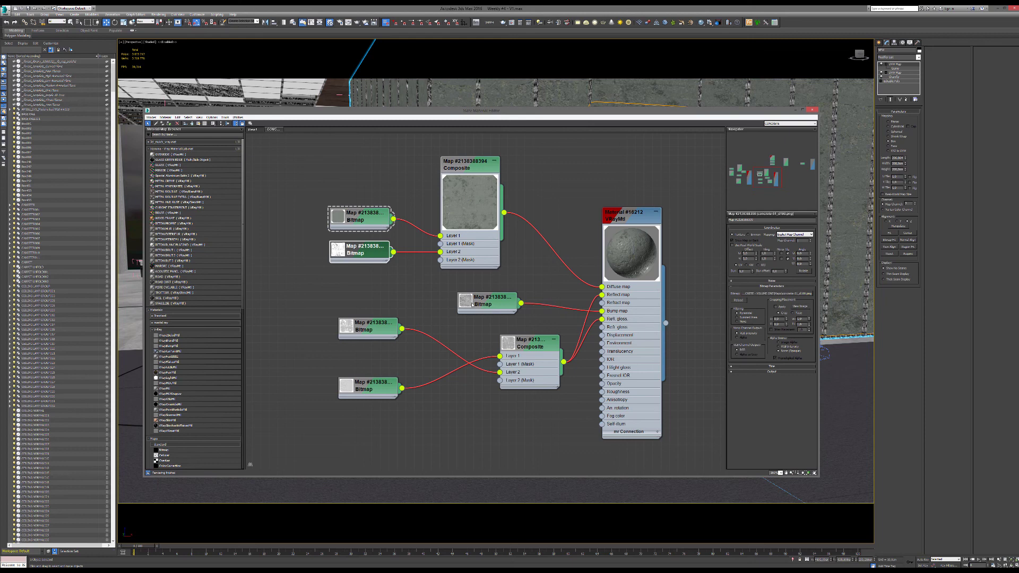
double_click(632, 256)
double_click(612, 216)
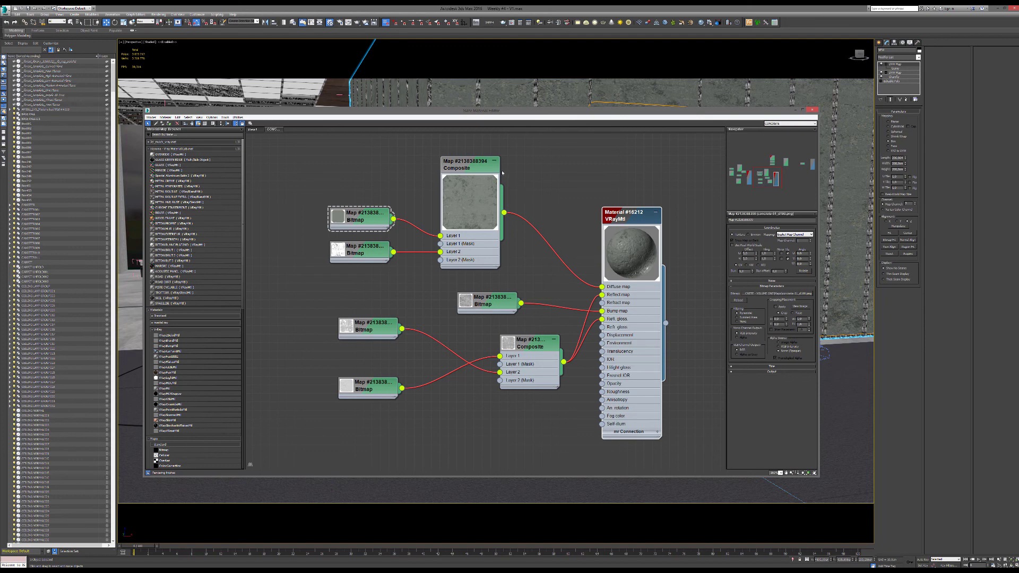
Switch to Photoshop and examine the concrete wall texture around the doorway and staircase in the finished image.
key("alt+Tab")
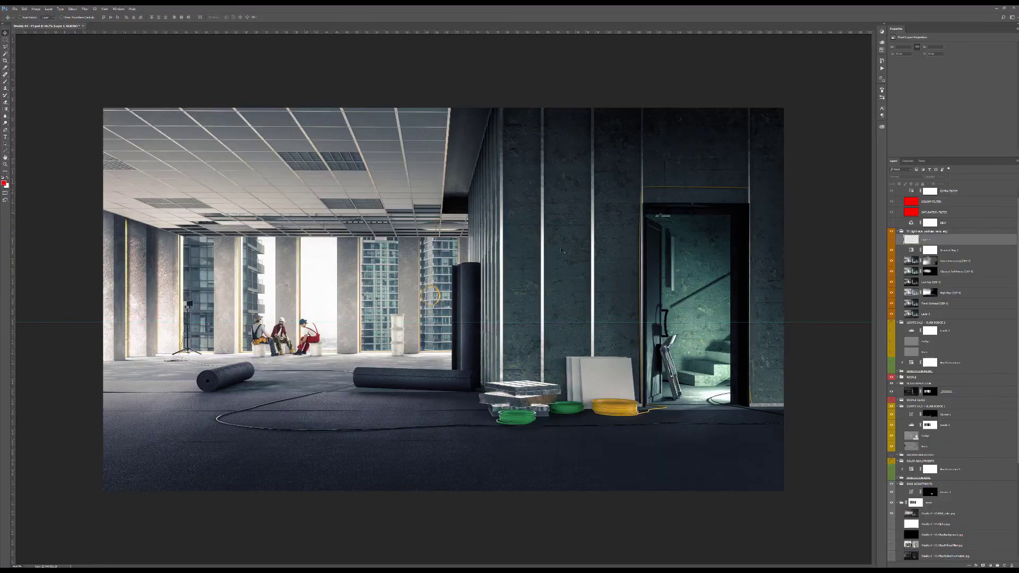
scroll(654, 301, "up", 2, "alt")
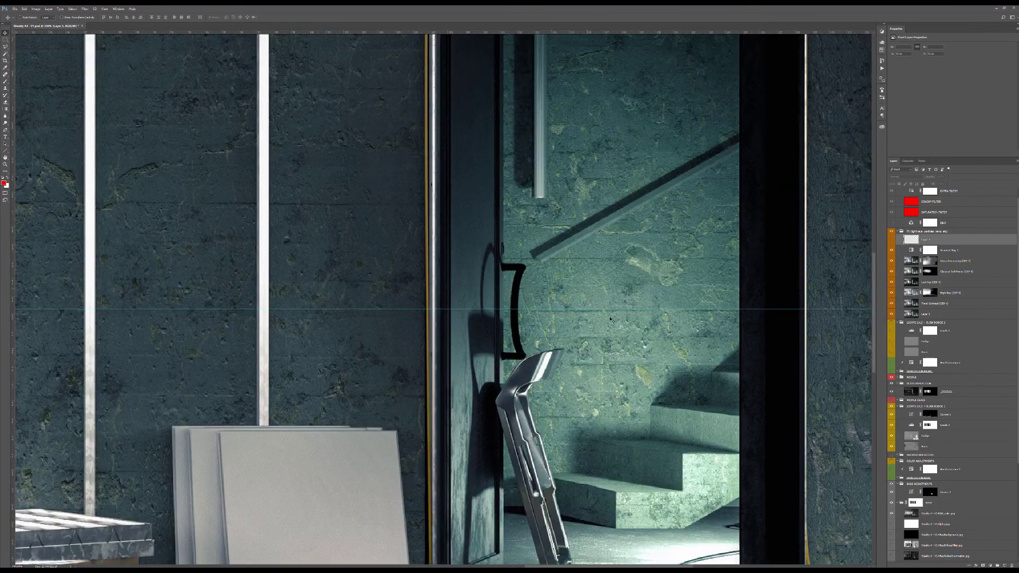
scroll(619, 280, "down", 2, "alt")
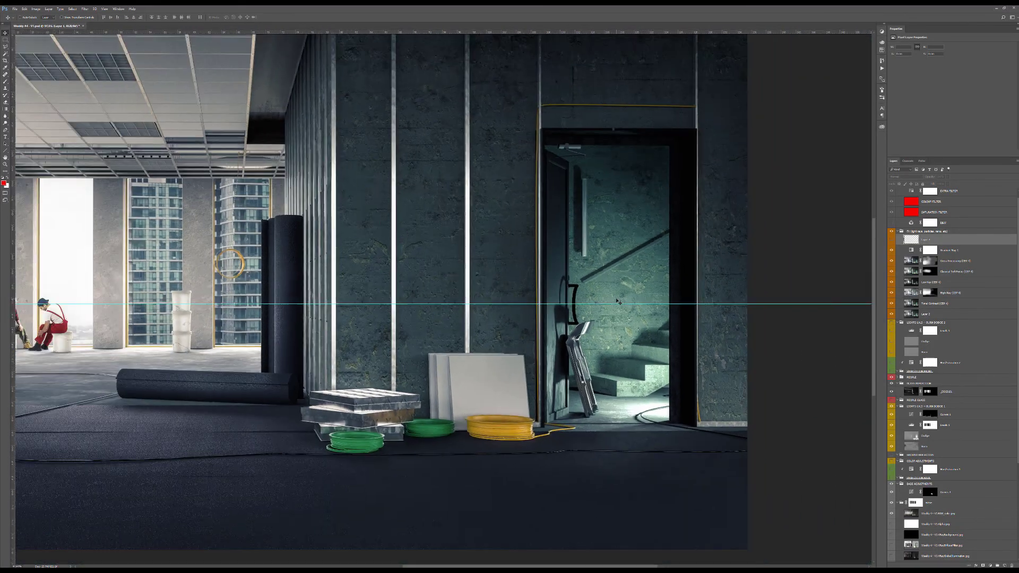
scroll(618, 303, "up", 3, "alt")
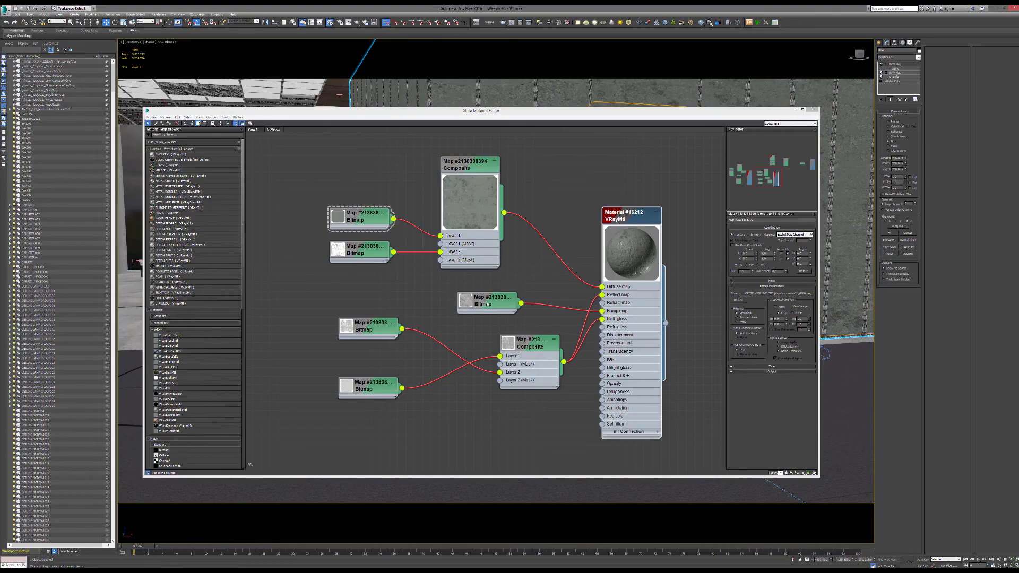
In 3ds Max, spread the bump bitmap, VRayMtl and lower Composite nodes further apart and close the material editor.
left_click_drag(489, 304, 474, 294)
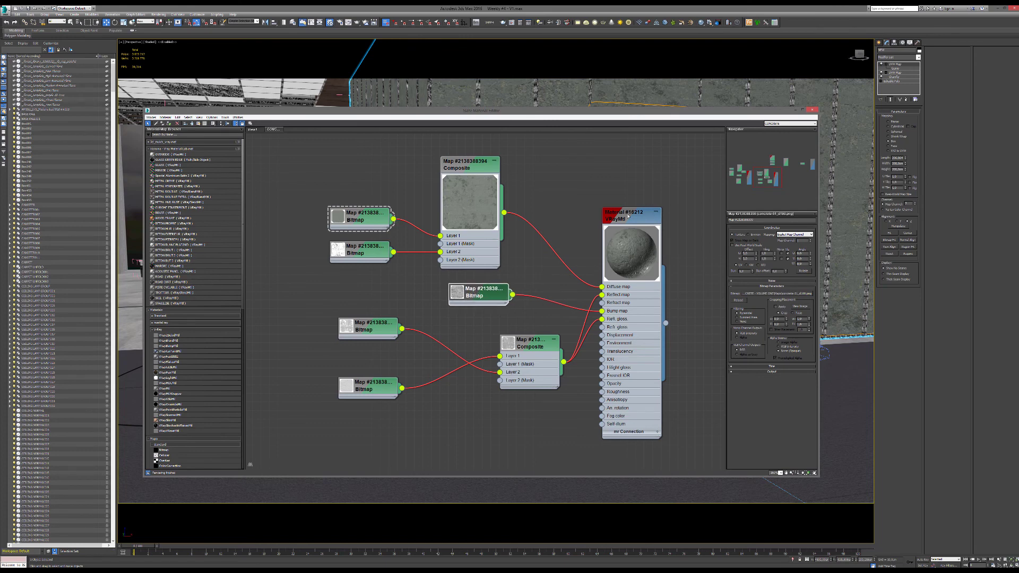
left_click_drag(630, 216, 664, 207)
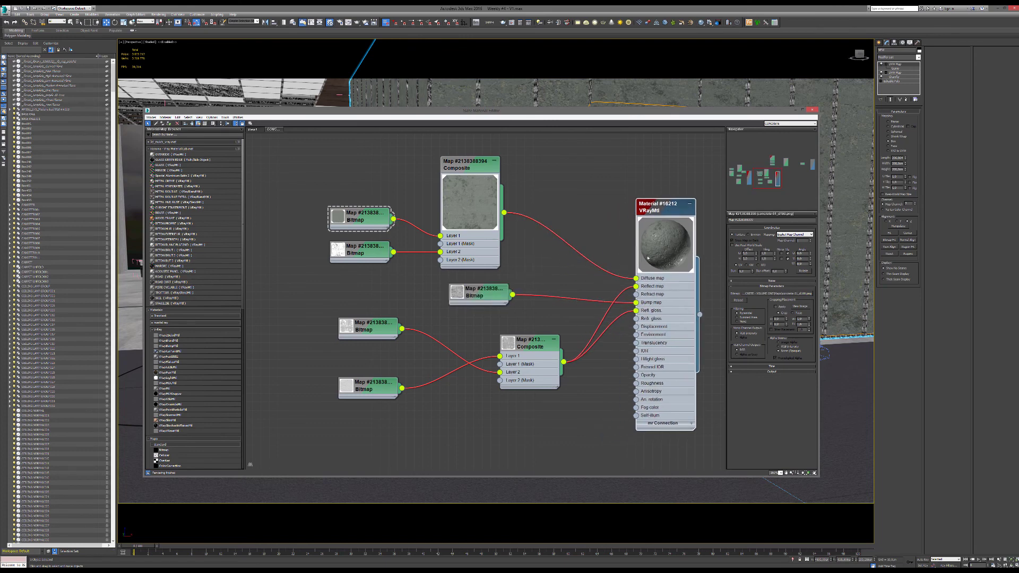
left_click_drag(526, 346, 518, 354)
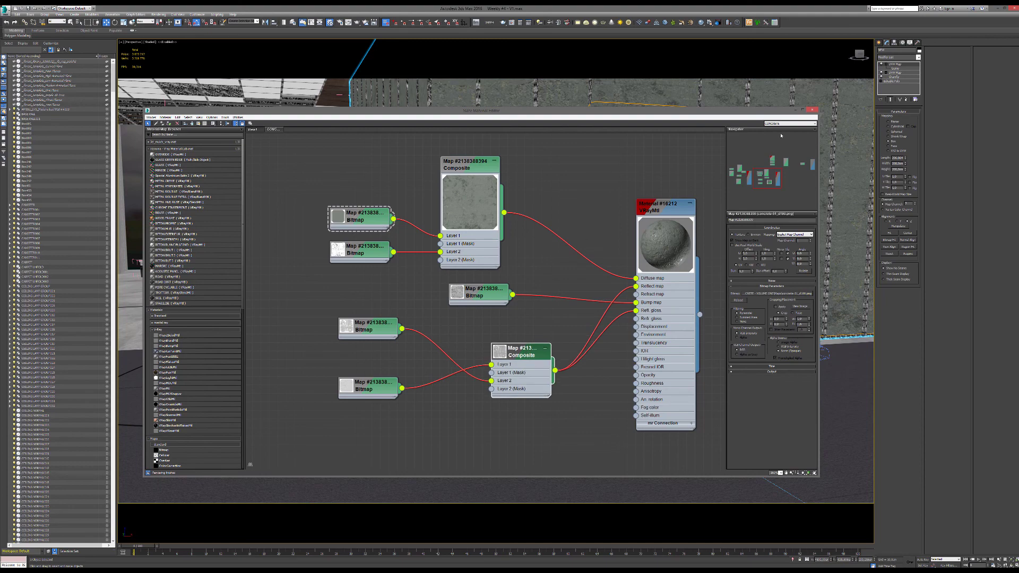
left_click(812, 110)
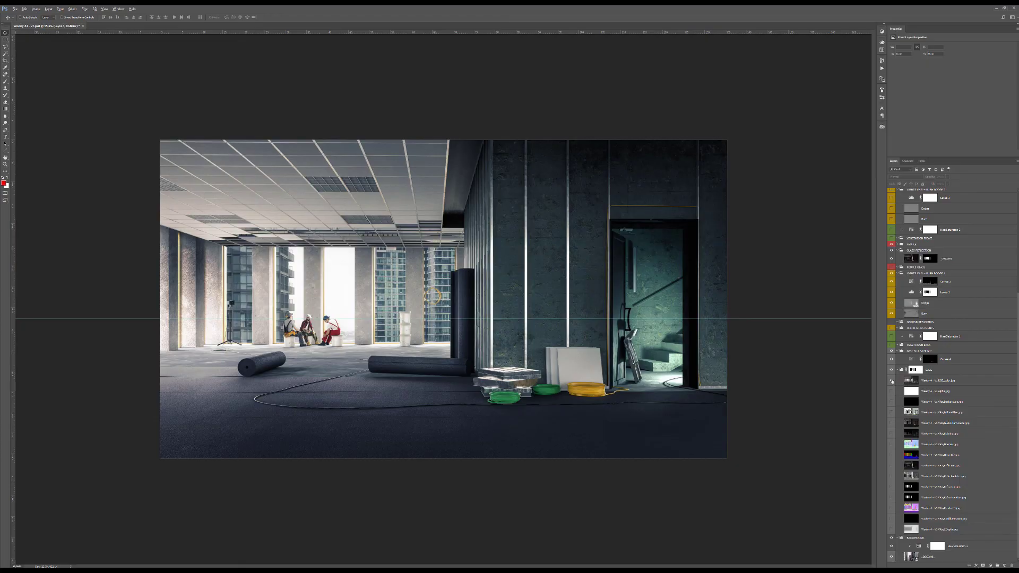
In Photoshop, isolate the base render layer and compare it with the full composite and with its group's window mask disabled.
left_click(891, 380, "alt")
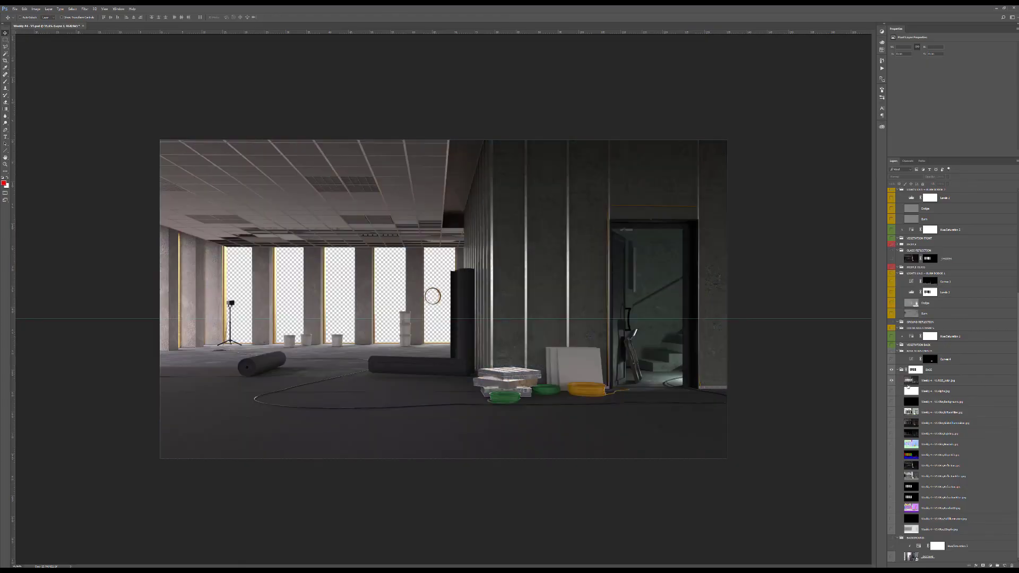
left_click(915, 370, "shift")
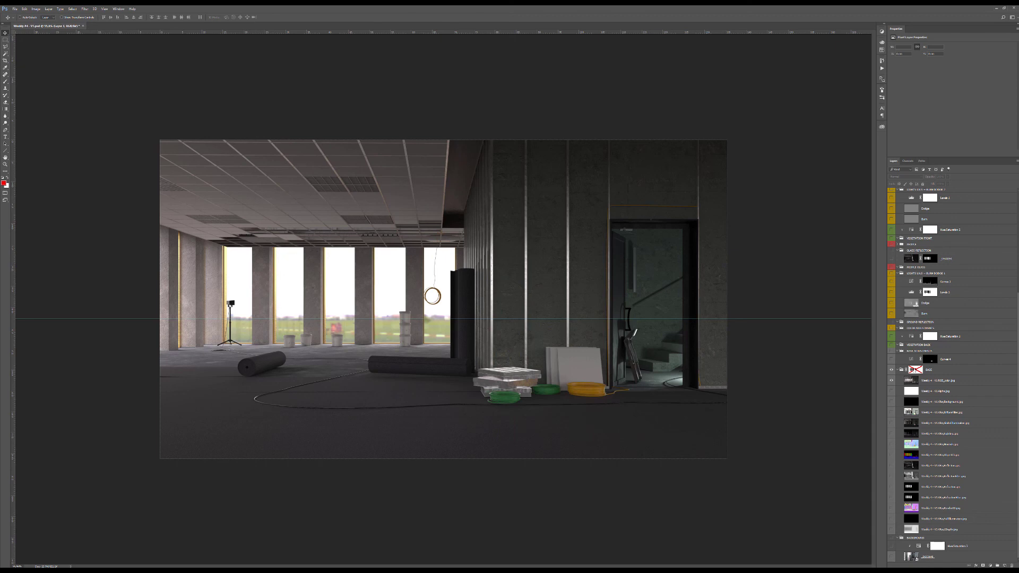
left_click(916, 370, "shift")
left_click(891, 381, "alt")
left_click(892, 381, "alt")
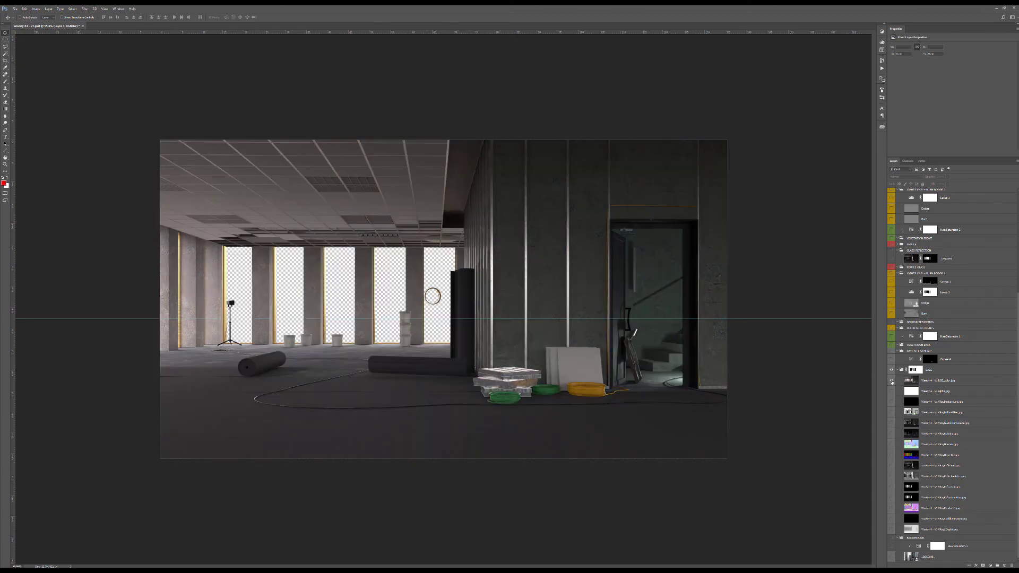
left_click(892, 380, "alt")
left_click(891, 381, "alt")
left_click(891, 382)
left_click(891, 381)
Turn on the masked Curves adjustment above the render group and select its mask to show the curve.
left_click(892, 359)
left_click(892, 360)
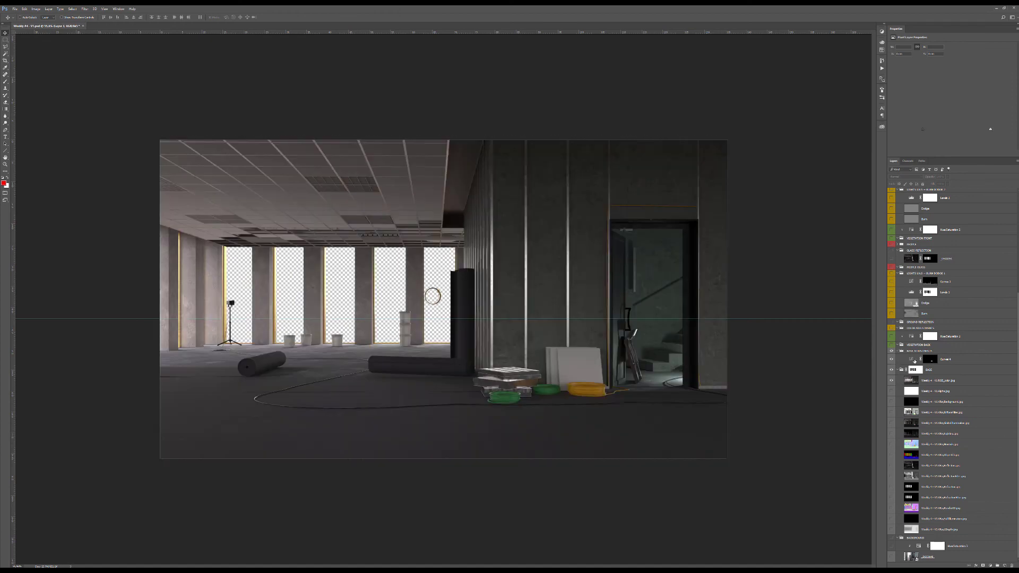
left_click(892, 359)
left_click(929, 359)
Compare the render with and without the masked Curves adjustment, up close around the wall, door and stacked materials.
scroll(488, 411, "up", 1, "alt")
scroll(488, 410, "up", 3, "alt")
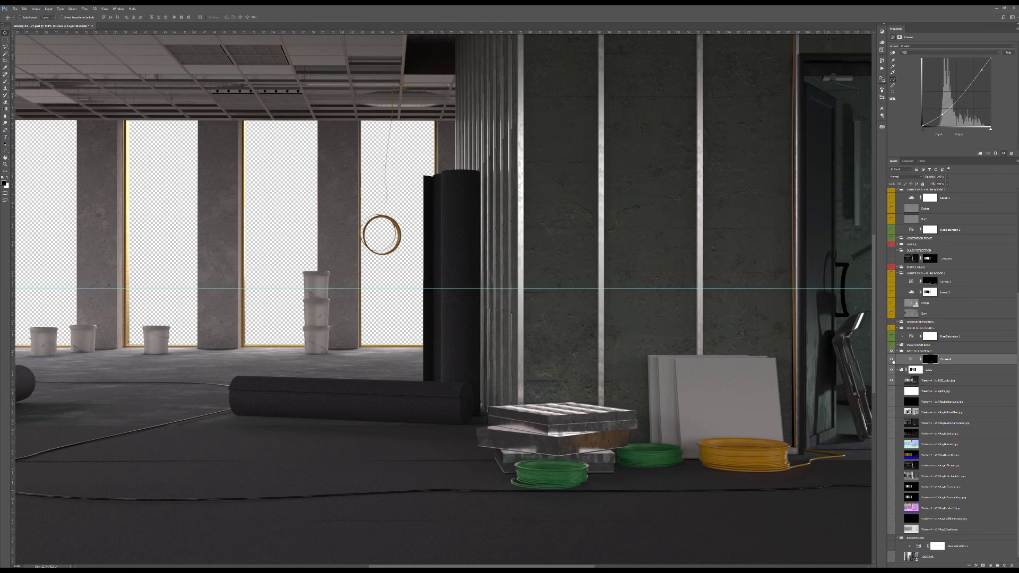
left_click(892, 360)
left_click(892, 359)
scroll(451, 372, "down", 3, "alt")
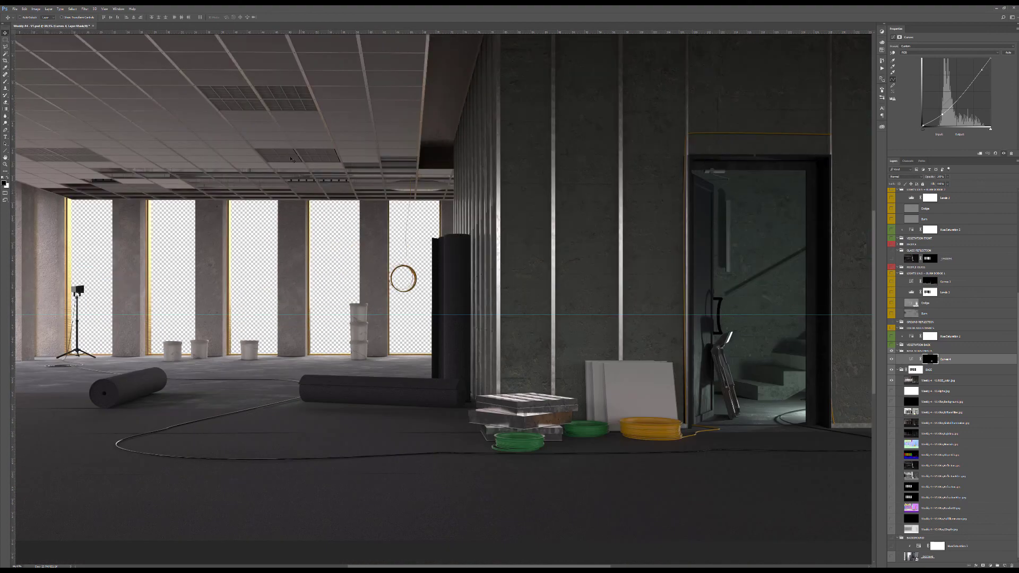
scroll(547, 419, "up", 3, "alt")
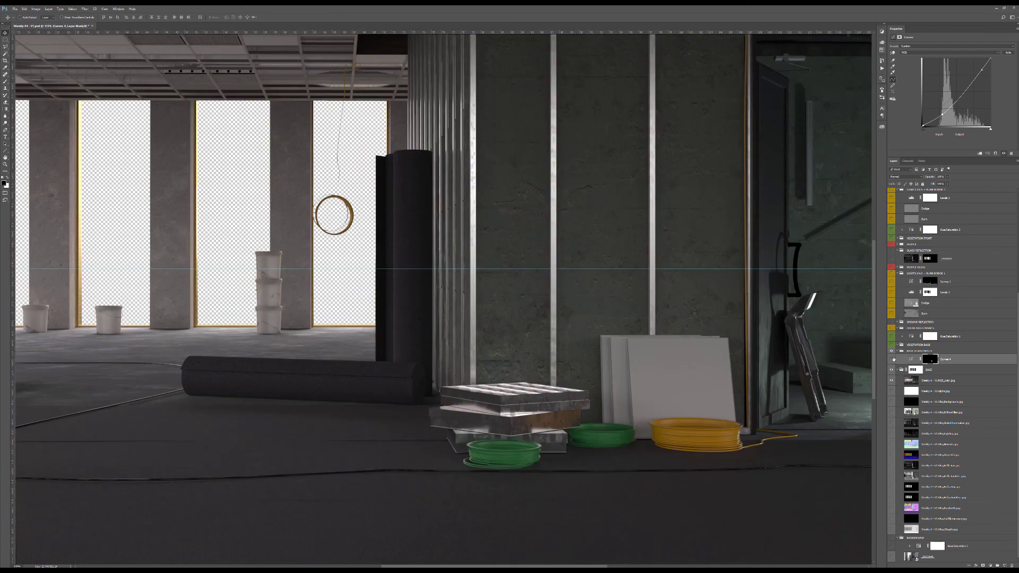
left_click(893, 359)
left_click(892, 359)
scroll(460, 390, "down", 3, "alt")
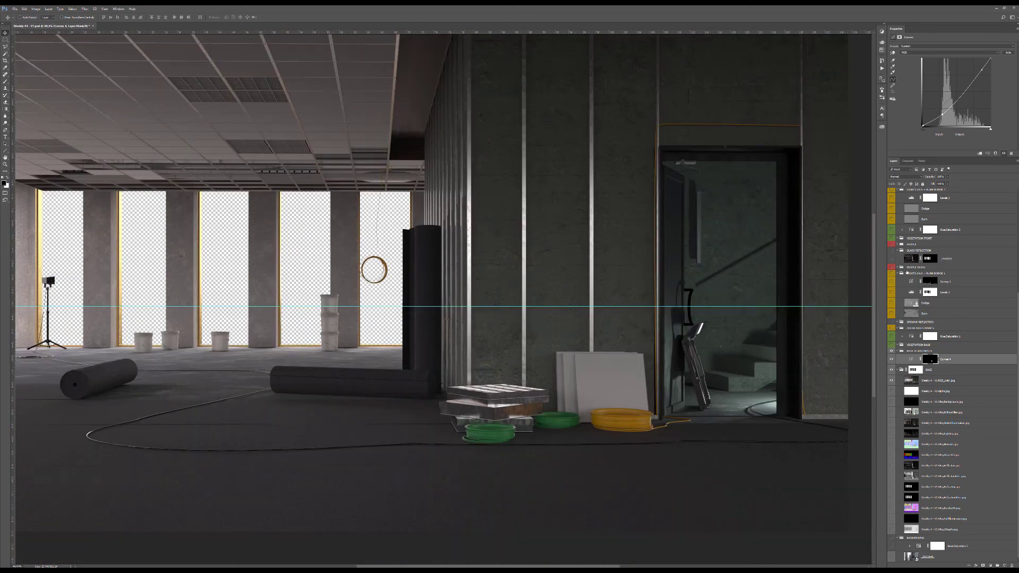
Select the group holding the Dodge and Burn layers over the render and turn on its masked Curves adjustment.
left_click(907, 272)
key("ctrl+minus")
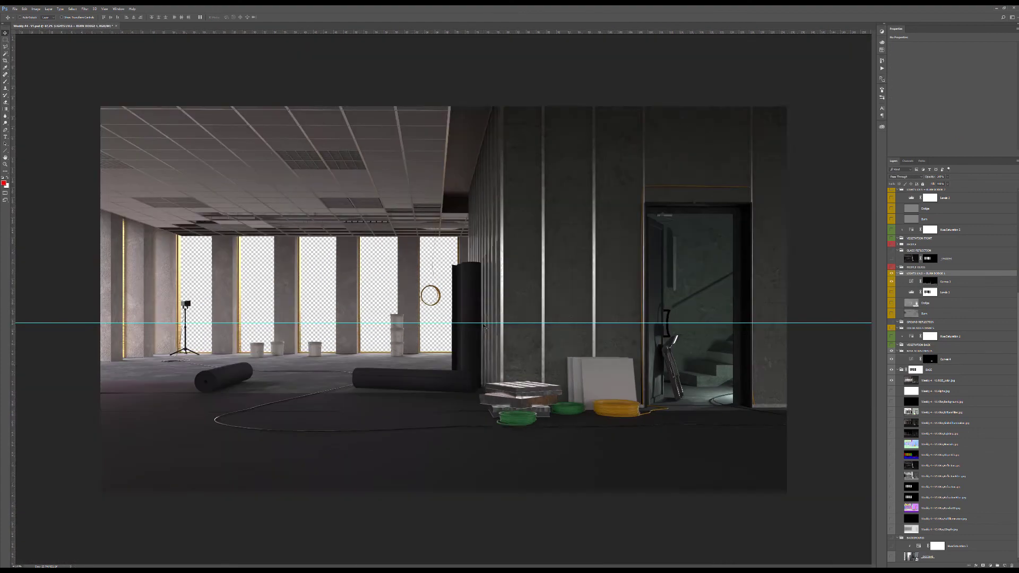
left_click(891, 281)
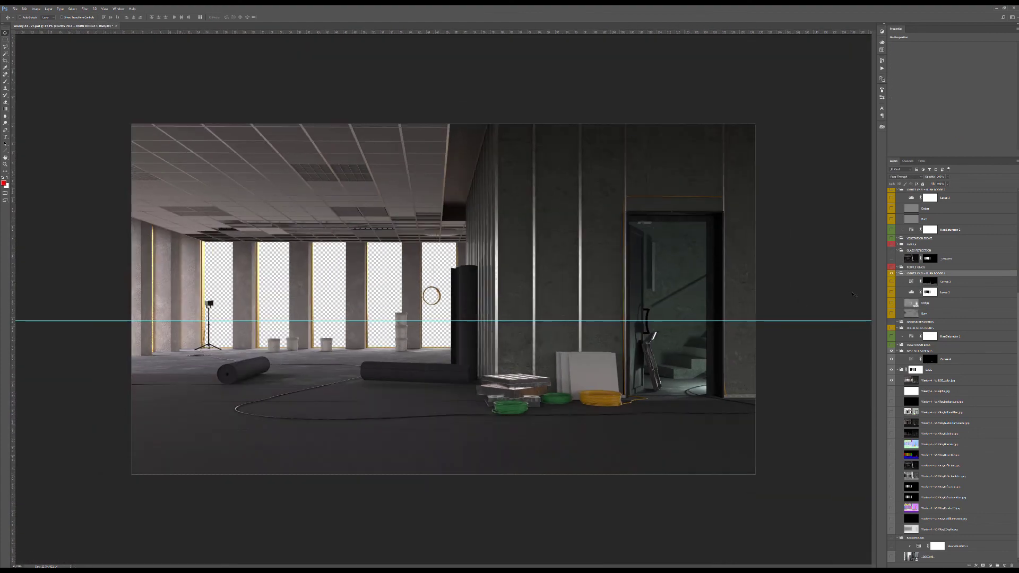
left_click(892, 282)
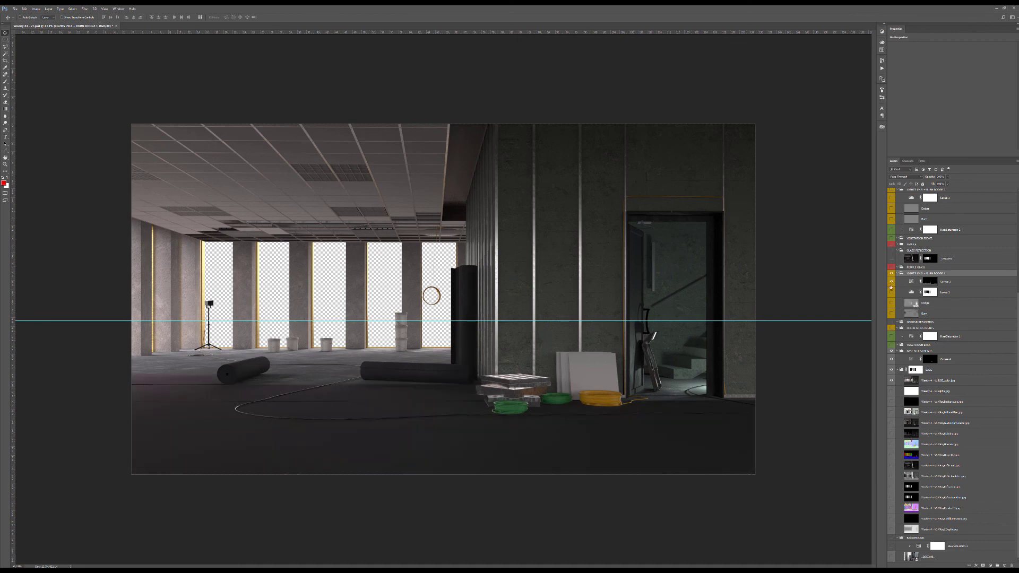
Turn on the group's masked Levels adjustment, show its settings and compare the image with and without it.
left_click(917, 290)
left_click(893, 292)
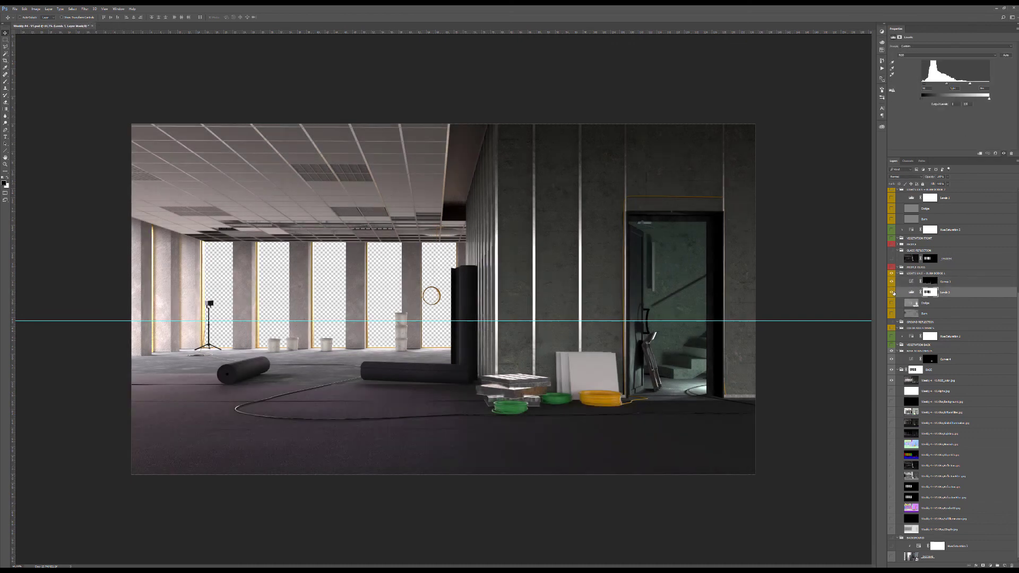
left_click(912, 292)
left_click(891, 292)
left_click(892, 292)
Turn on the group's Dodge and Burn layers, comparing the burned columns before and after.
left_click(914, 304)
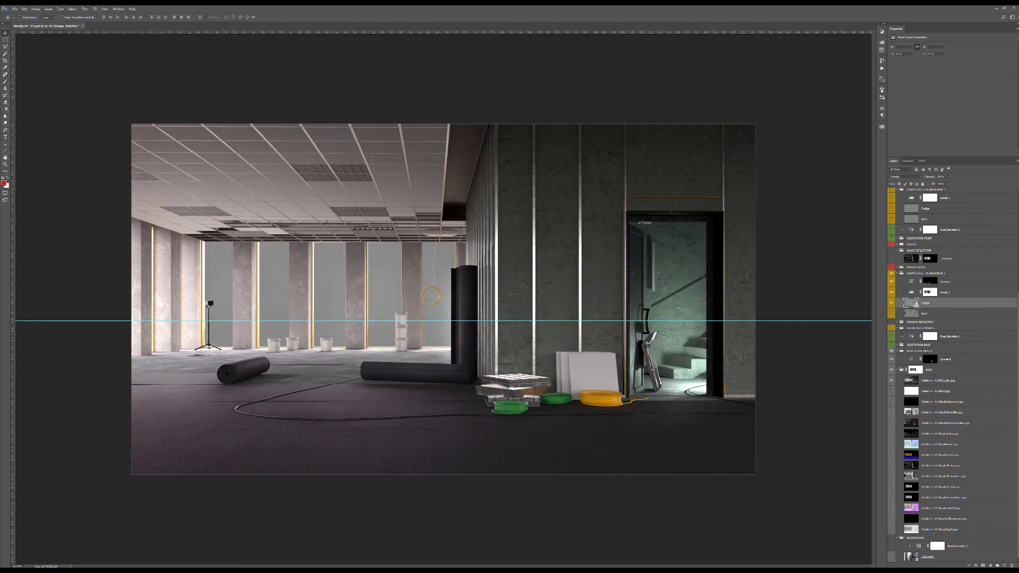
left_click(909, 313)
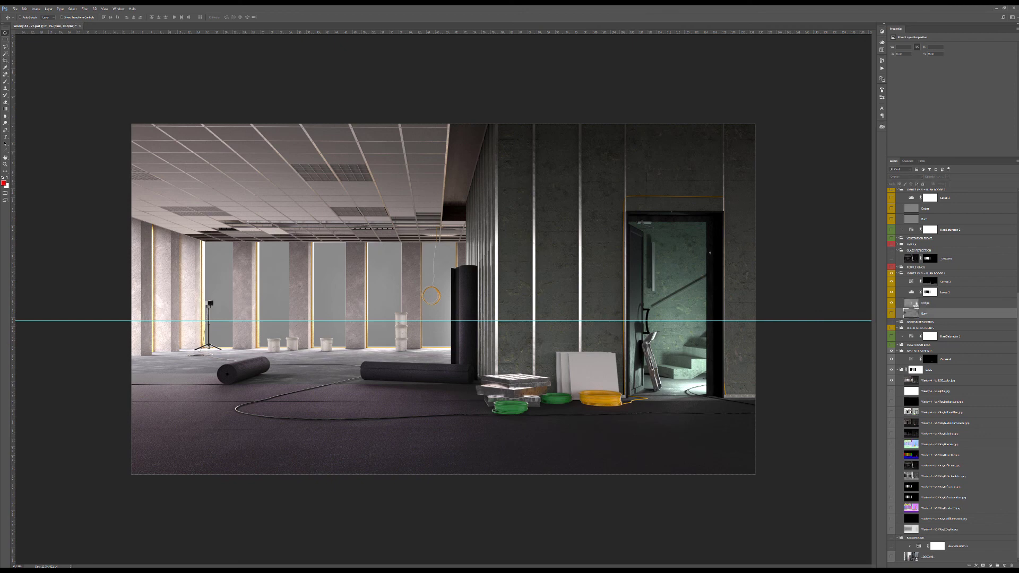
left_click(891, 313)
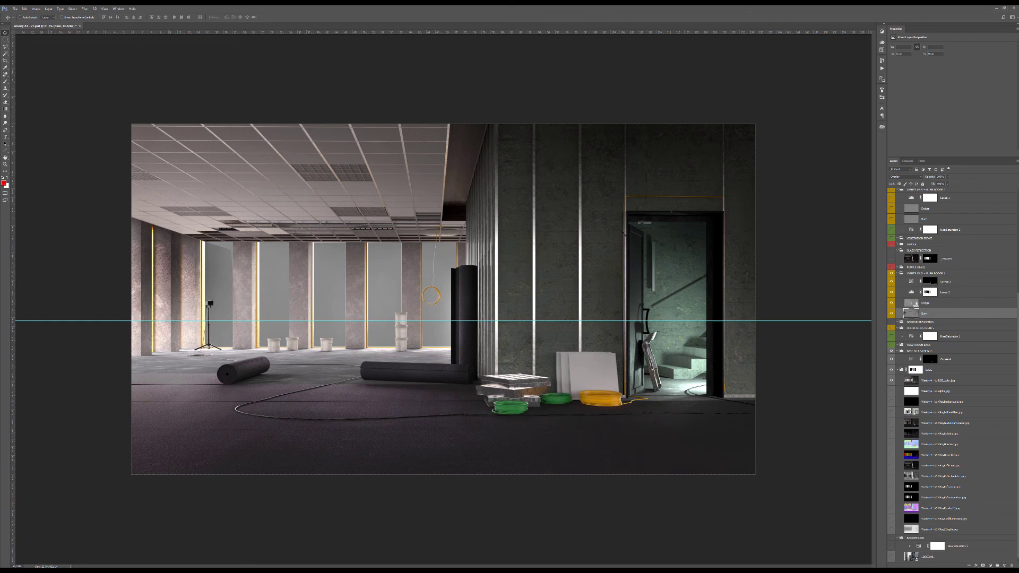
left_click(892, 314)
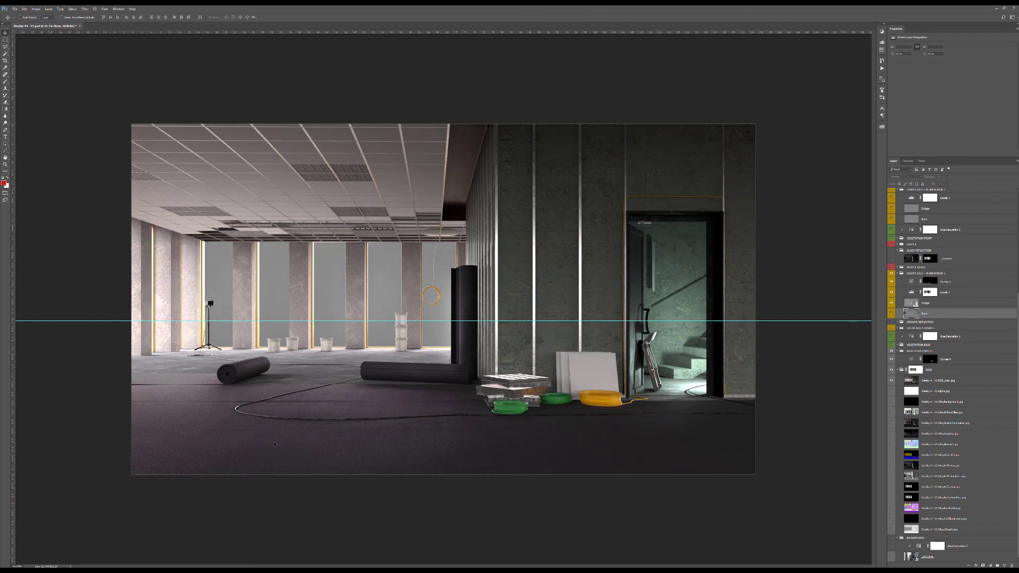
left_click(891, 314)
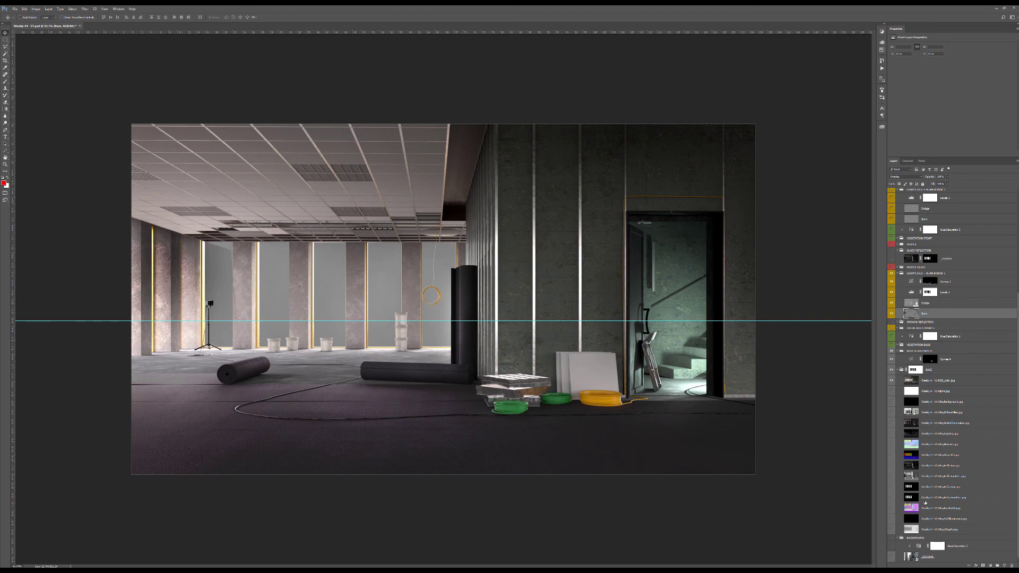
Show the background group and its city photo behind the windows.
left_click(891, 539)
left_click(892, 557)
left_click(892, 557)
left_click(892, 556)
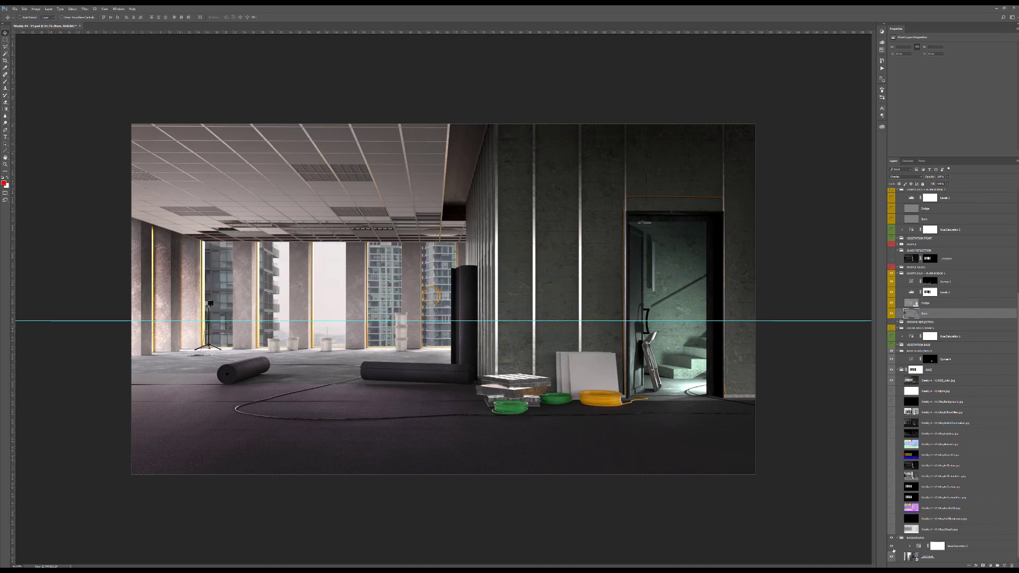
Compare the city photo with and without its Hue/Saturation adjustment and select the adjustment and the photo layer.
left_click(891, 546)
left_click(891, 546)
left_click(918, 546)
left_click(926, 557)
Show the layer of red perspective lines and examine how the room's and buildings' lines meet at the horizon guide.
scroll(935, 424, "up", 5)
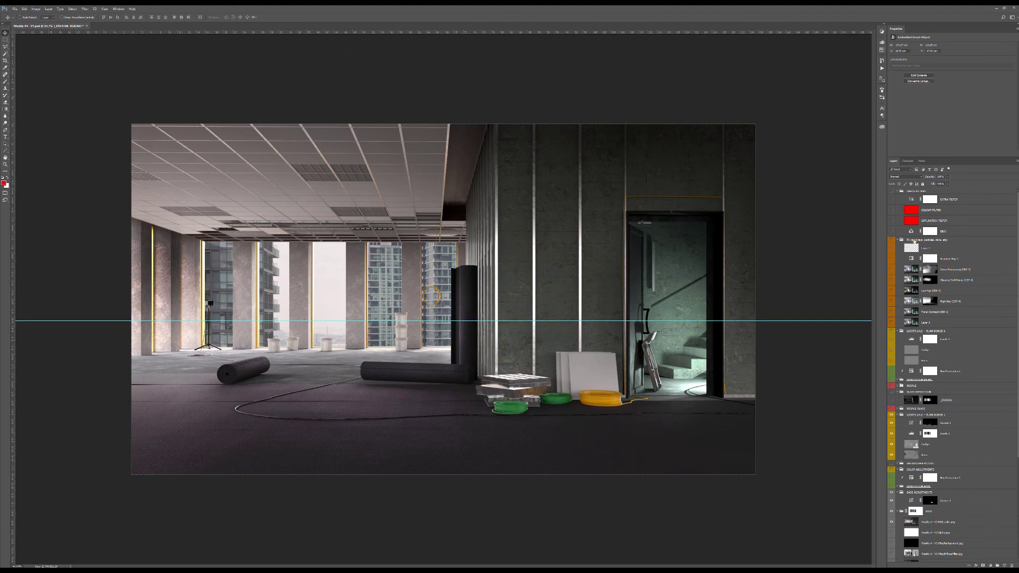
left_click(912, 247)
left_click(891, 248)
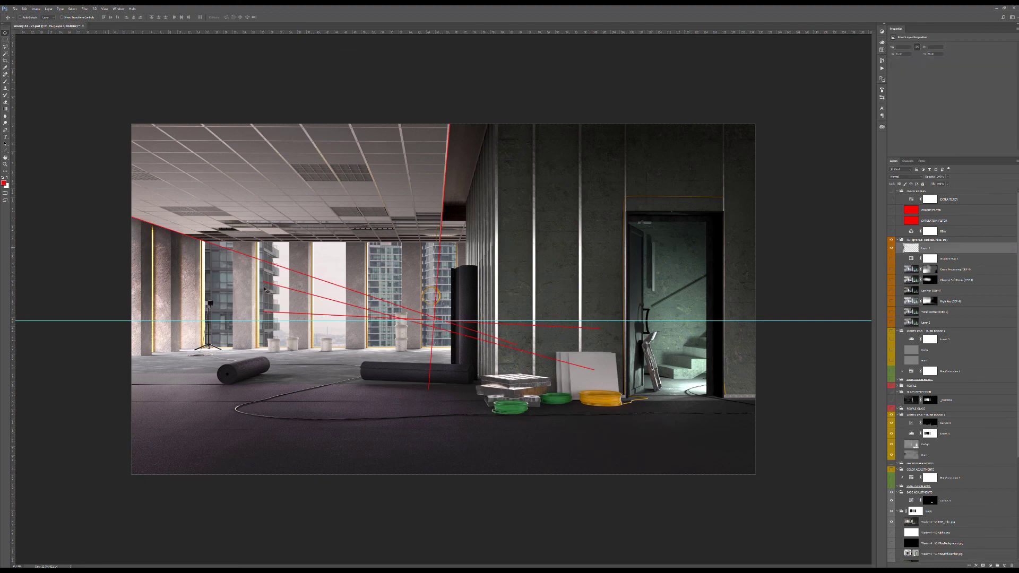
scroll(339, 295, "up", 5, "alt")
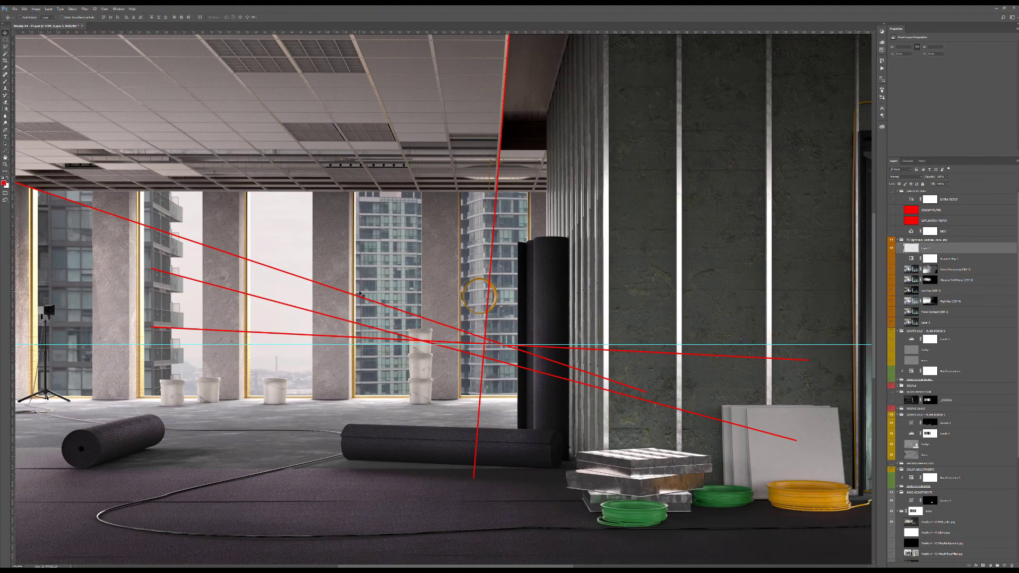
scroll(360, 294, "down", 5, "alt")
scroll(784, 274, "up", 4, "alt")
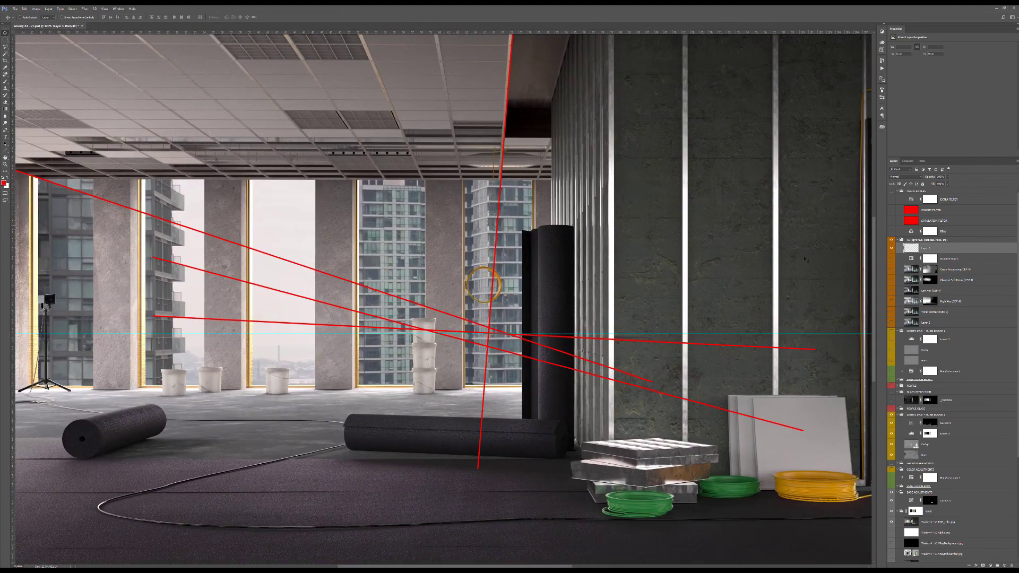
scroll(328, 361, "down", 2, "alt")
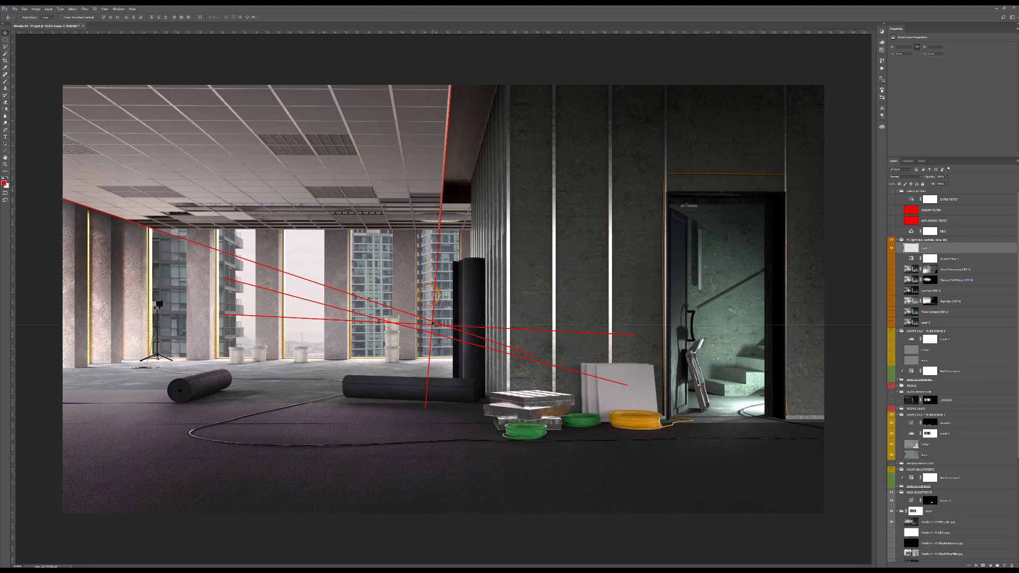
Select the background city photo layer and try shifting it slightly against the horizon guide and perspective lines.
scroll(434, 322, "up", 3, "alt")
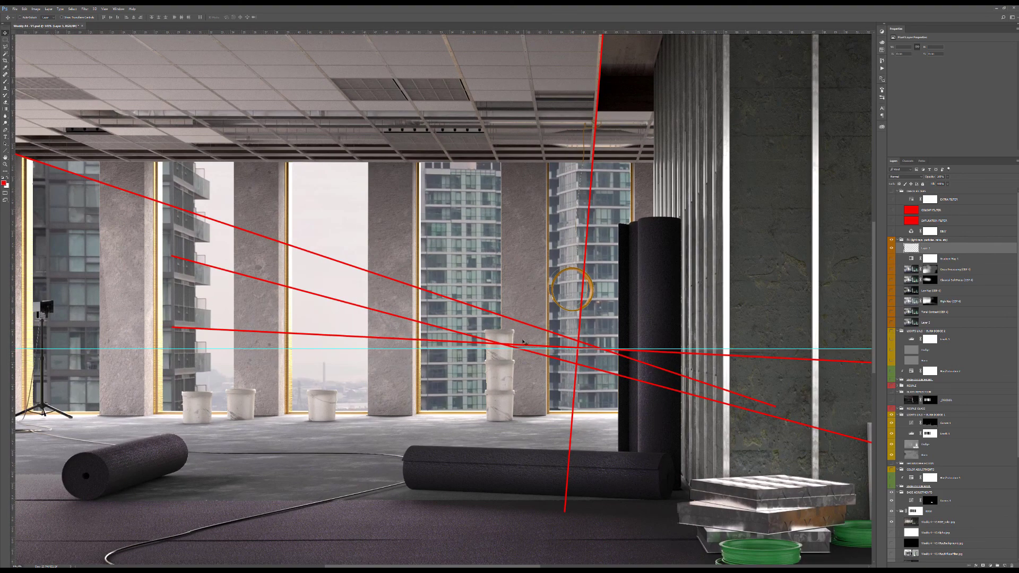
scroll(522, 341, "down", 1, "alt")
scroll(923, 456, "down", 5)
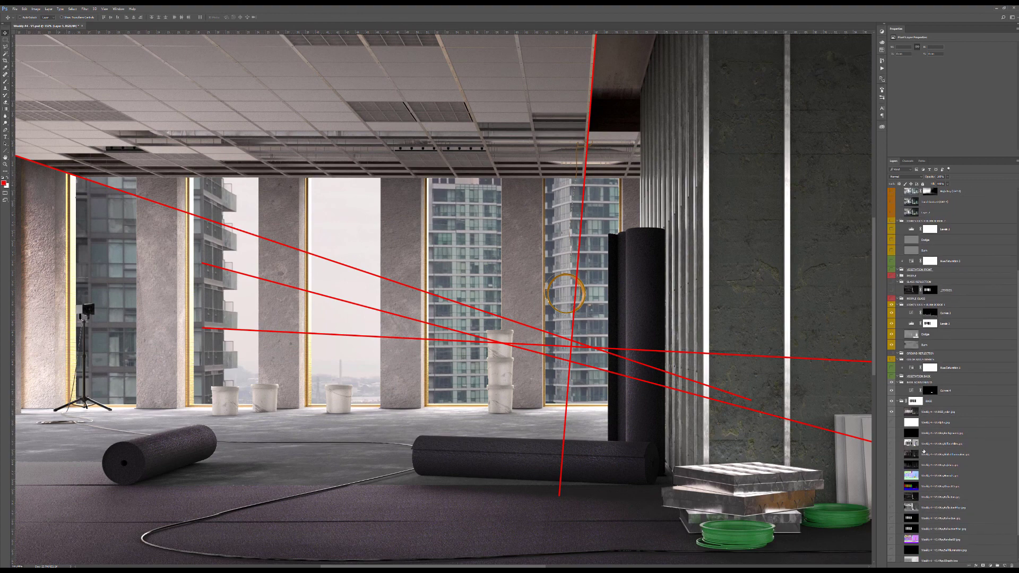
scroll(923, 457, "down", 1)
left_click(929, 556)
left_click_drag(553, 355, 554, 353)
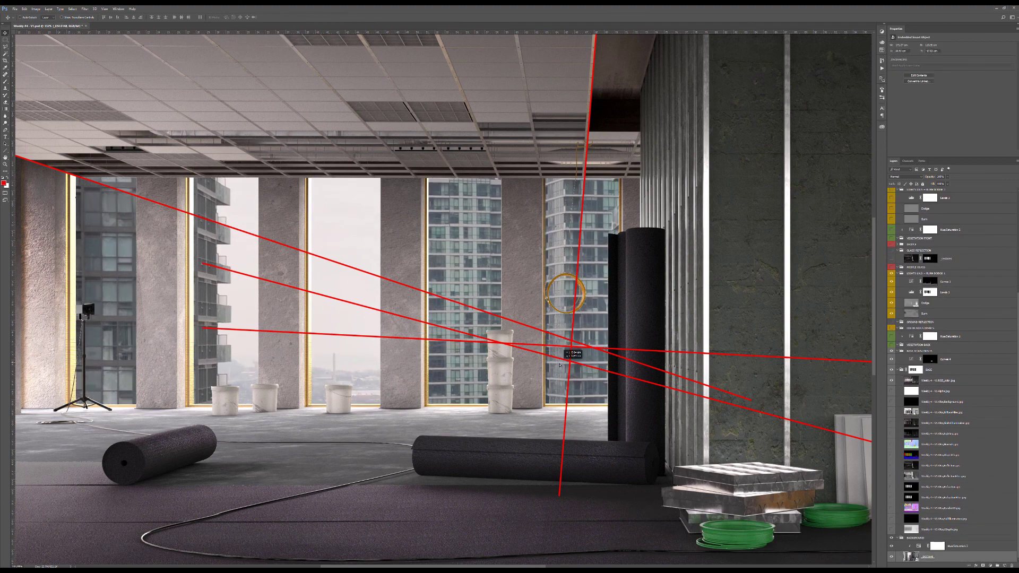
left_click_drag(560, 364, 560, 366)
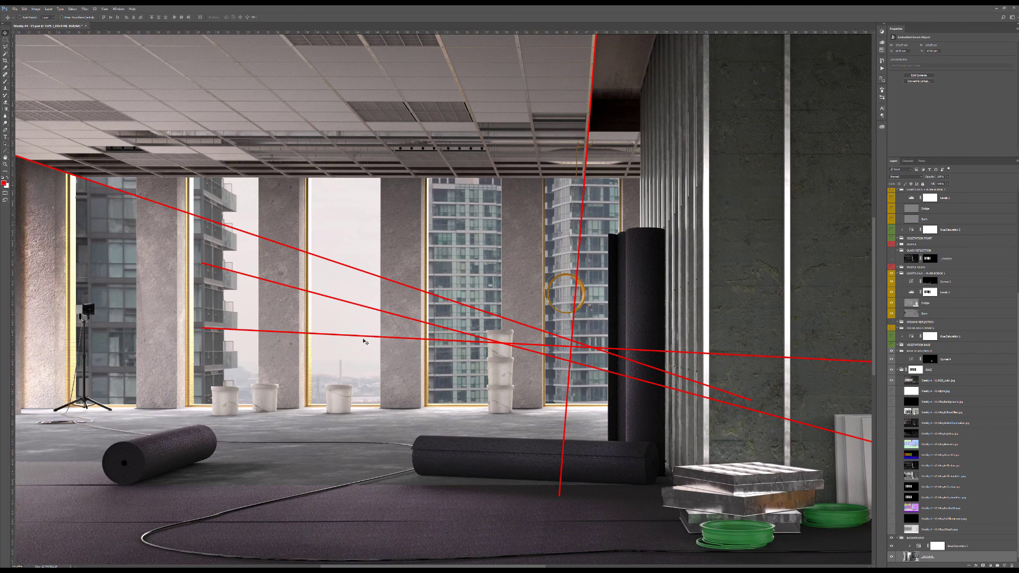
scroll(363, 346, "down", 5, "alt")
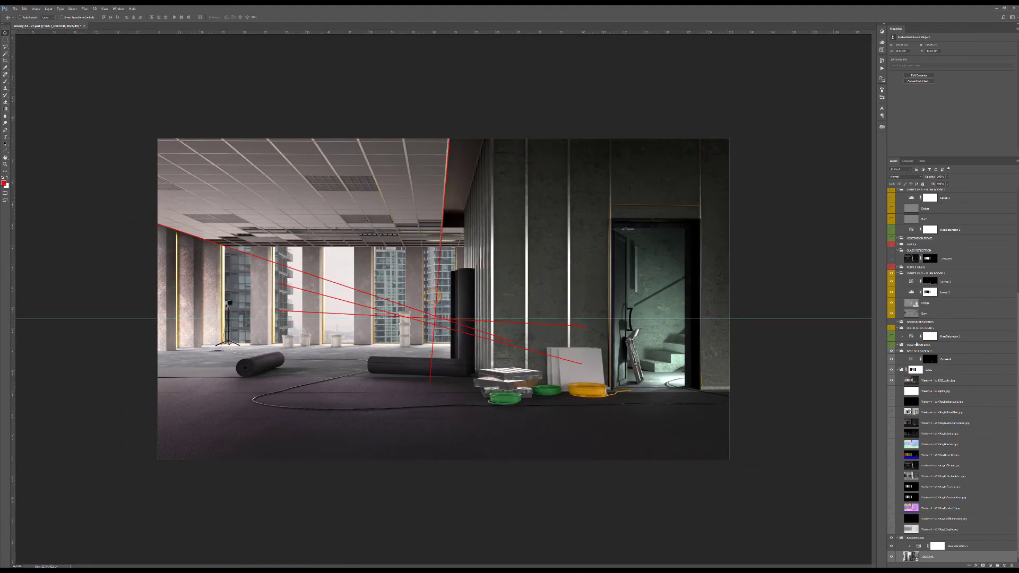
Hide the layer of red perspective lines.
scroll(913, 336, "up", 4)
scroll(470, 331, "up", 1, "alt")
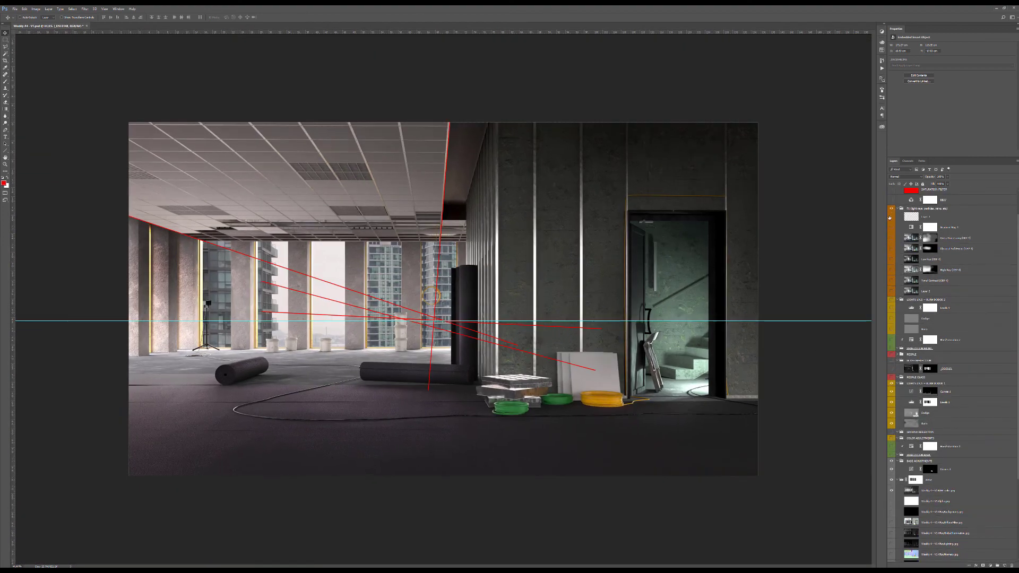
left_click(891, 217)
scroll(470, 332, "down", 1, "alt")
key("ctrl+plus")
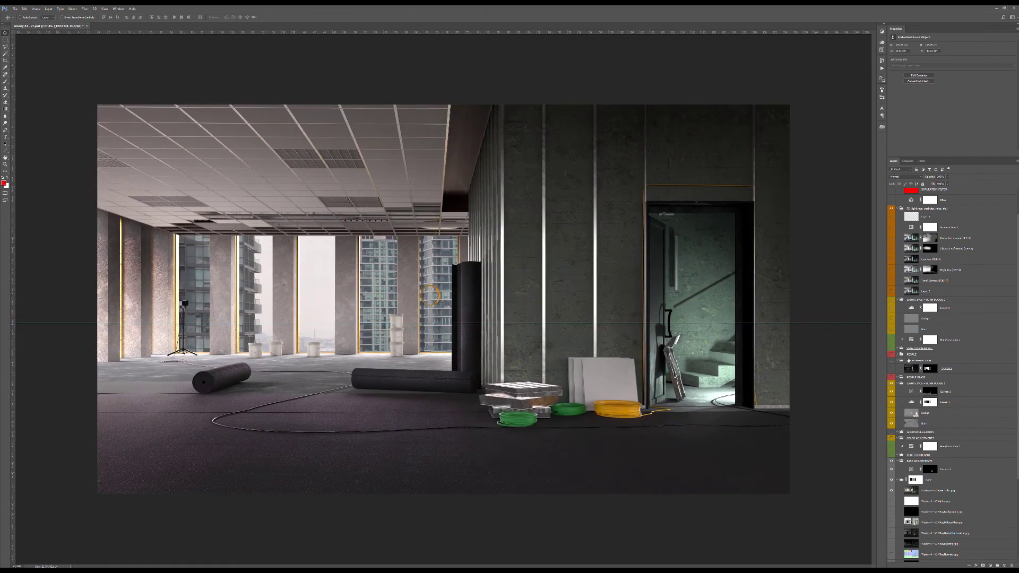
Show the glass reflection group and its masked layer over the windows.
left_click(908, 362)
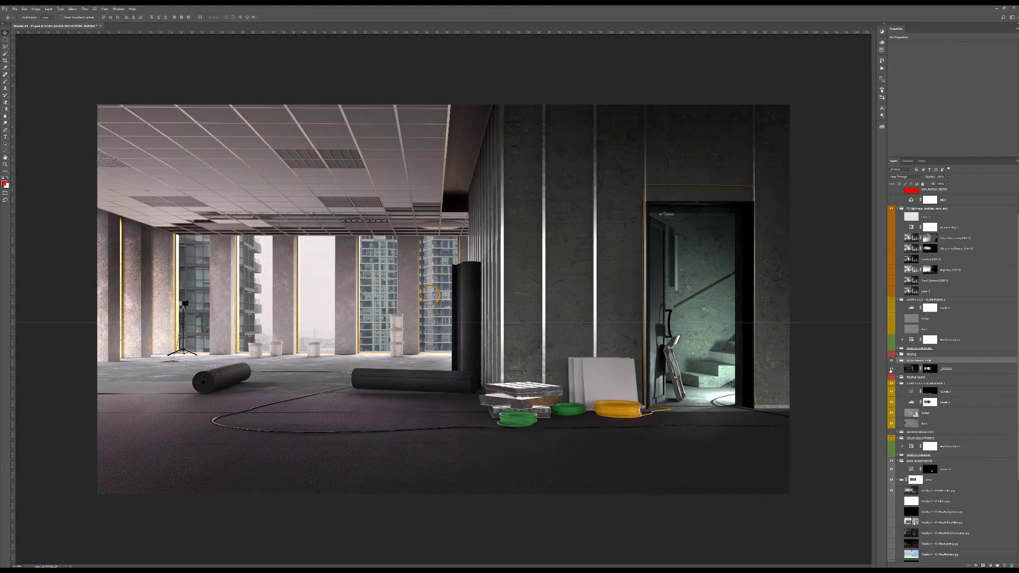
key("ctrl+plus")
key("ctrl+plus")
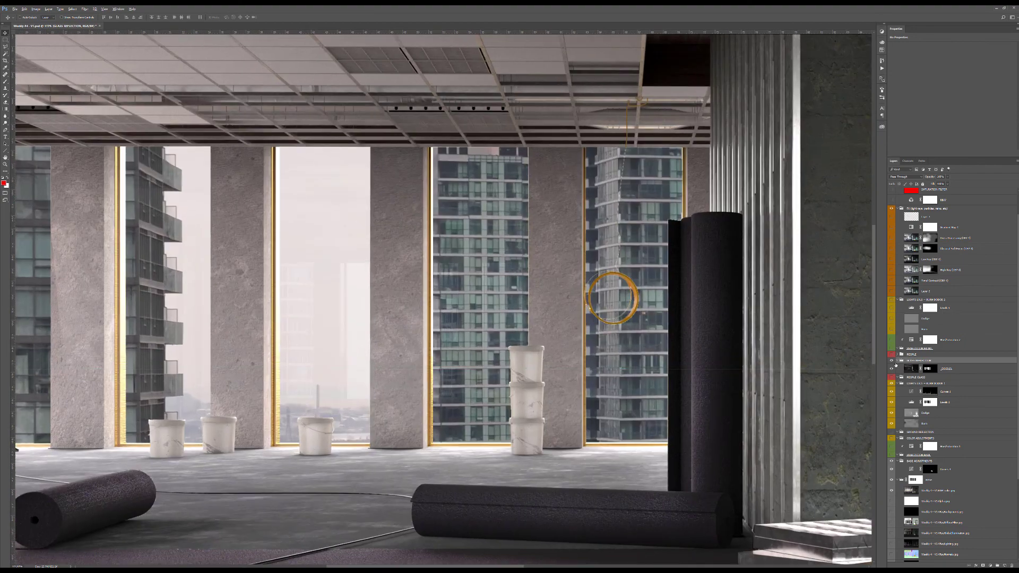
Isolate the glass reflection layer and compare it with the full image, examining the reflections in each window pane.
left_click(893, 368, "alt")
scroll(336, 292, "down", 3, "alt")
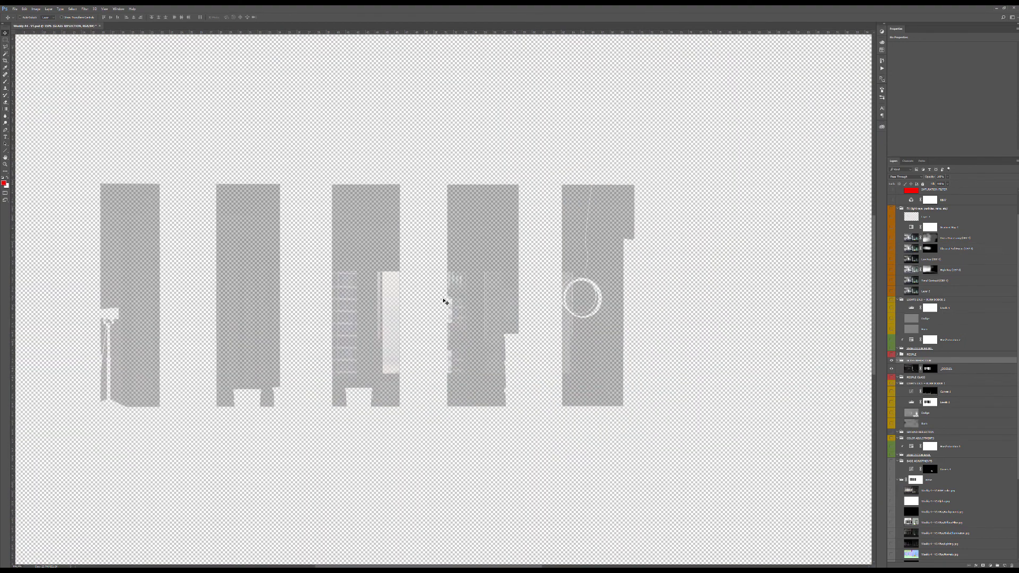
scroll(377, 284, "up", 3, "alt")
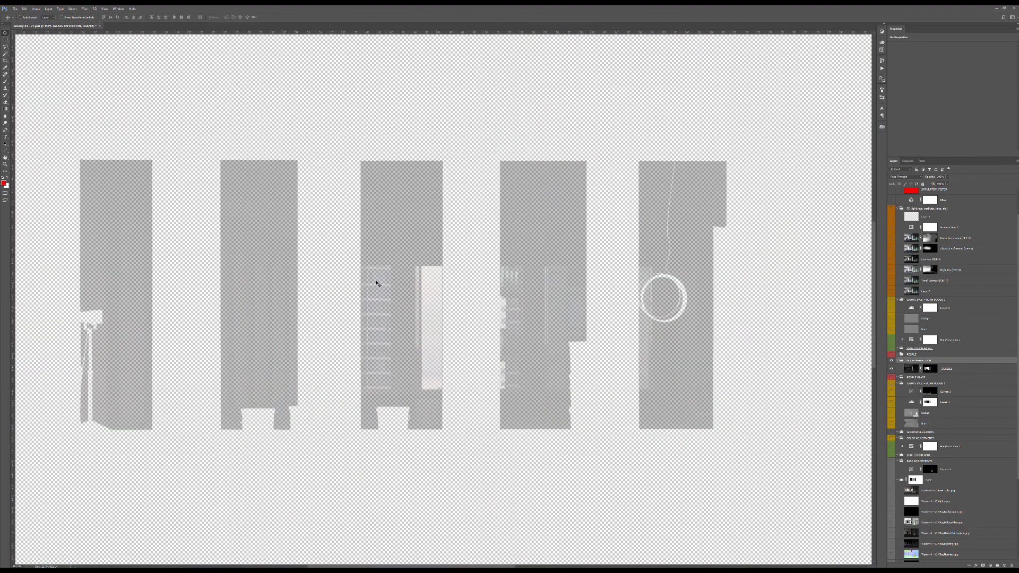
left_click(892, 369, "alt")
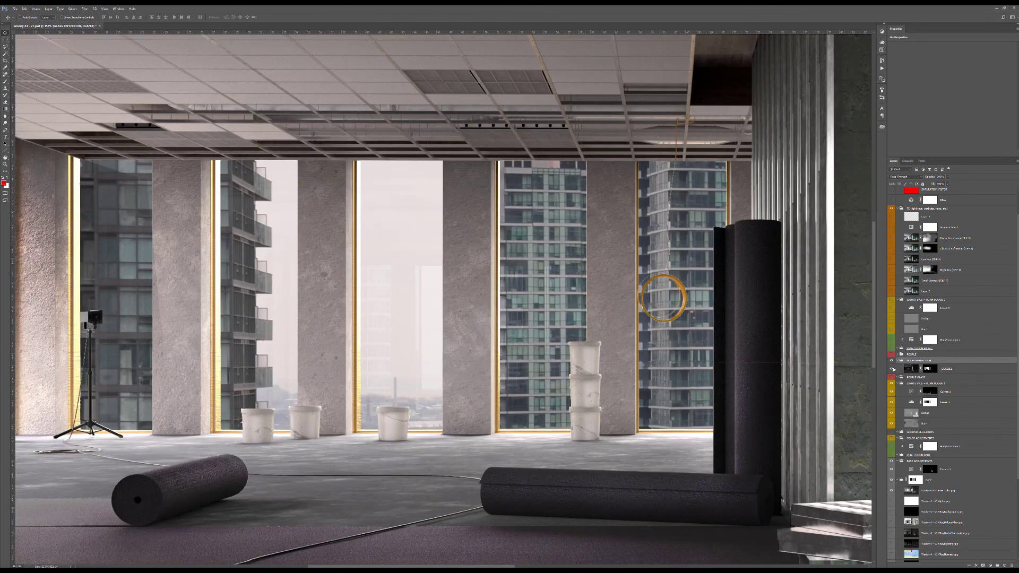
left_click(892, 368, "alt")
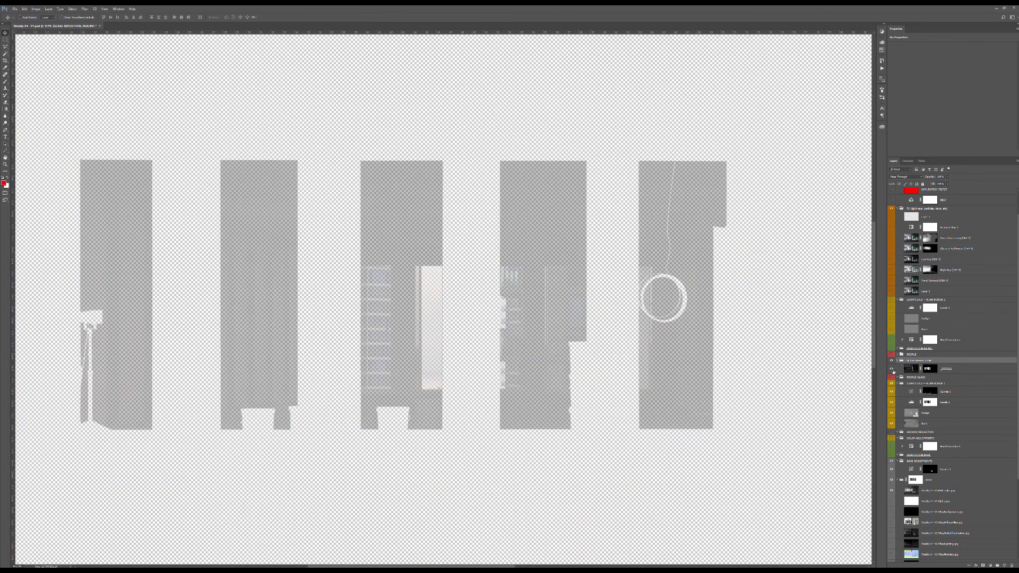
left_click(892, 368, "alt")
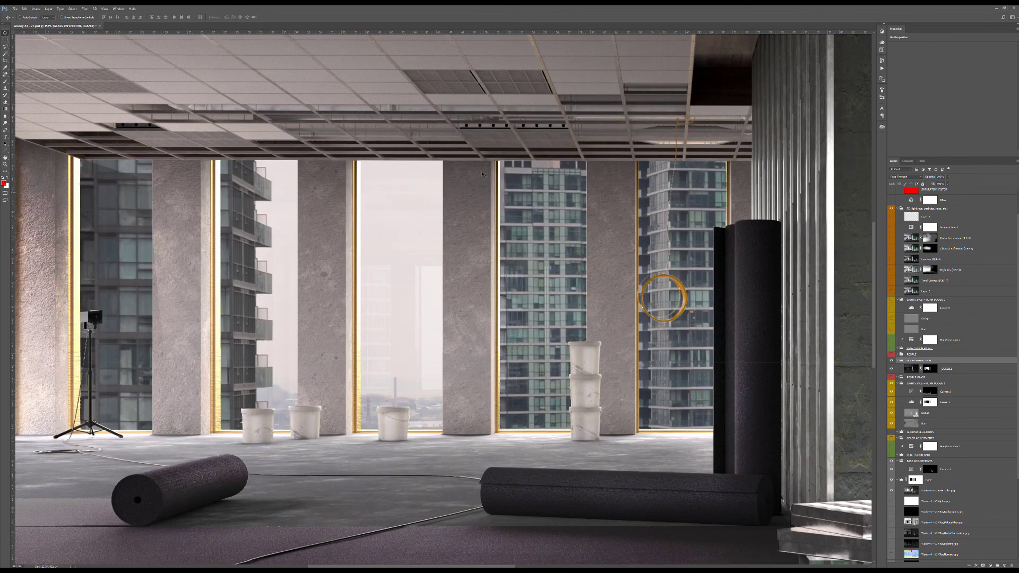
scroll(912, 460, "down", 3)
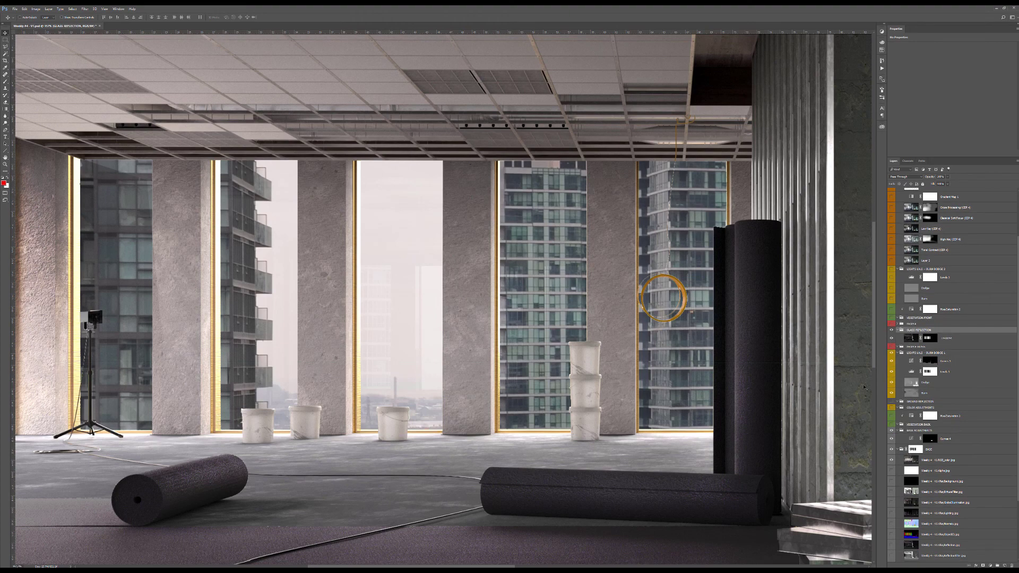
left_click(892, 338, "alt")
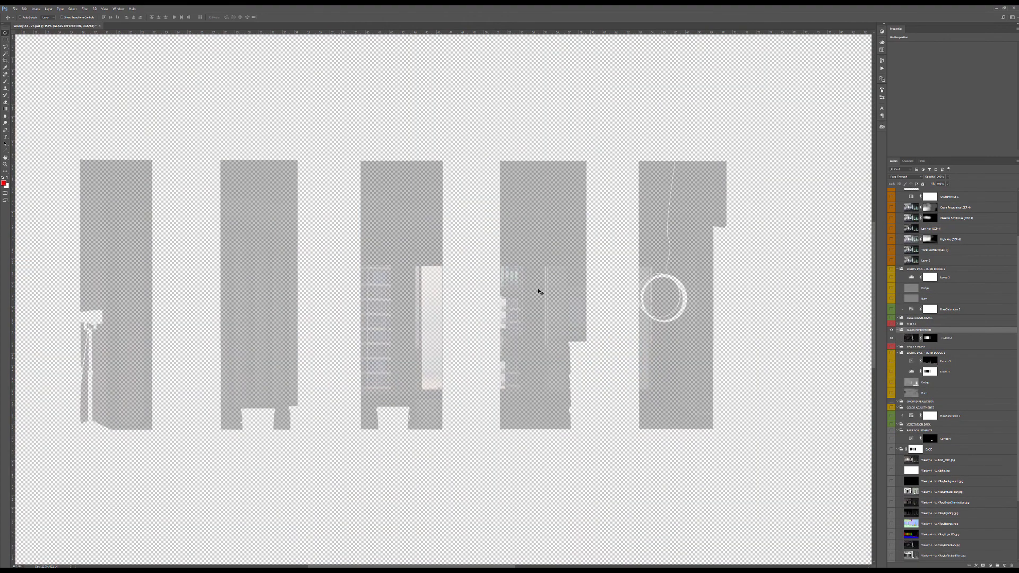
scroll(538, 292, "down", 3, "alt")
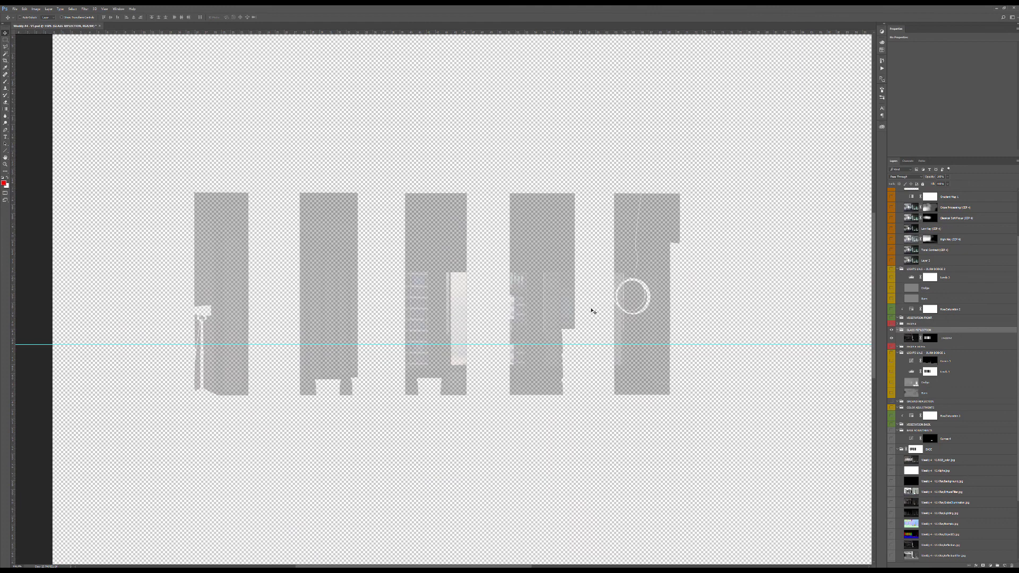
Set the isolated glass reflection layer to Normal blend mode at 100% opacity and examine its reflected interior.
left_click(946, 338)
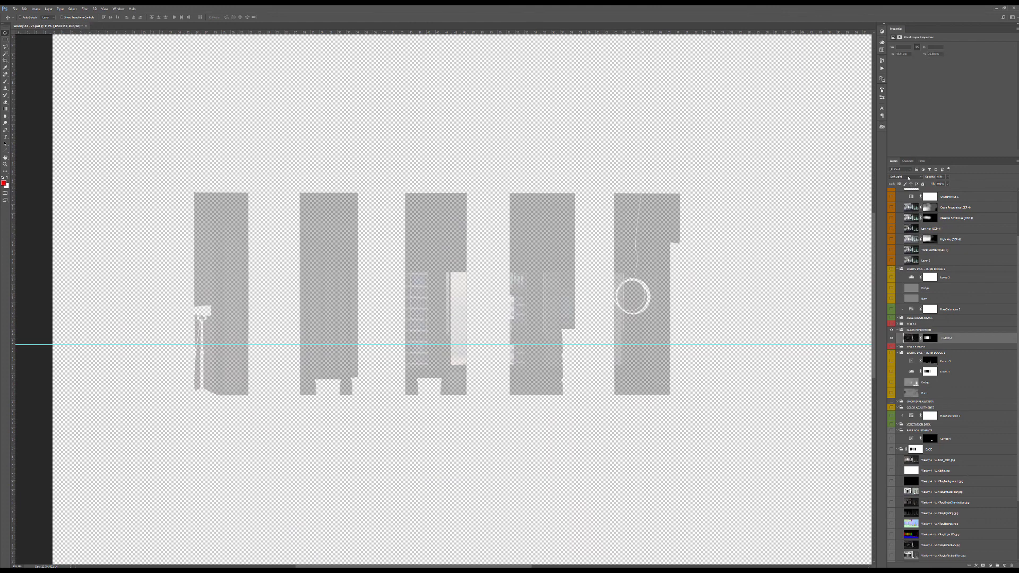
left_click(907, 177)
left_click(906, 177)
left_click(948, 177)
left_click_drag(947, 183, 962, 183)
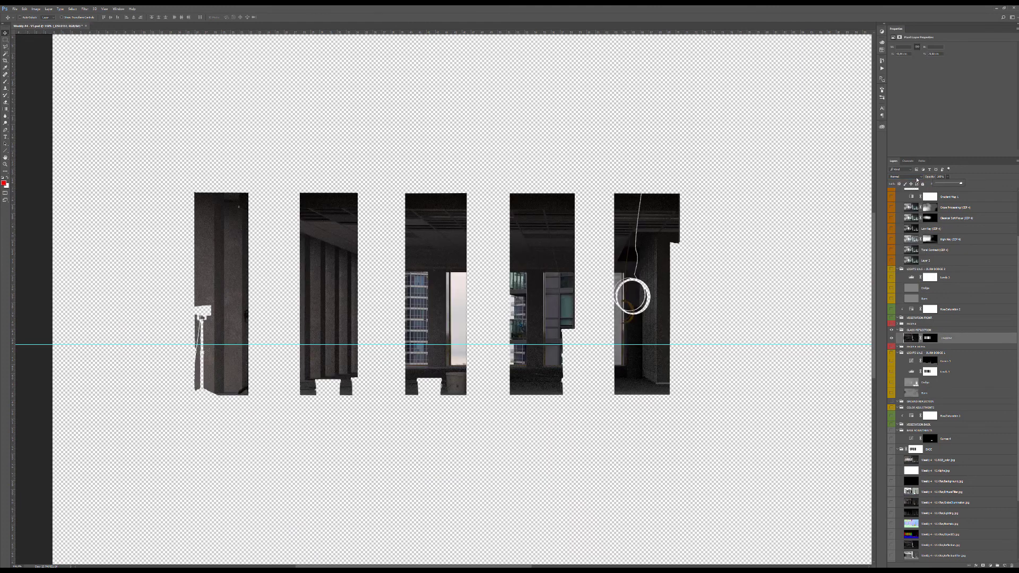
scroll(430, 321, "up", 1, "alt")
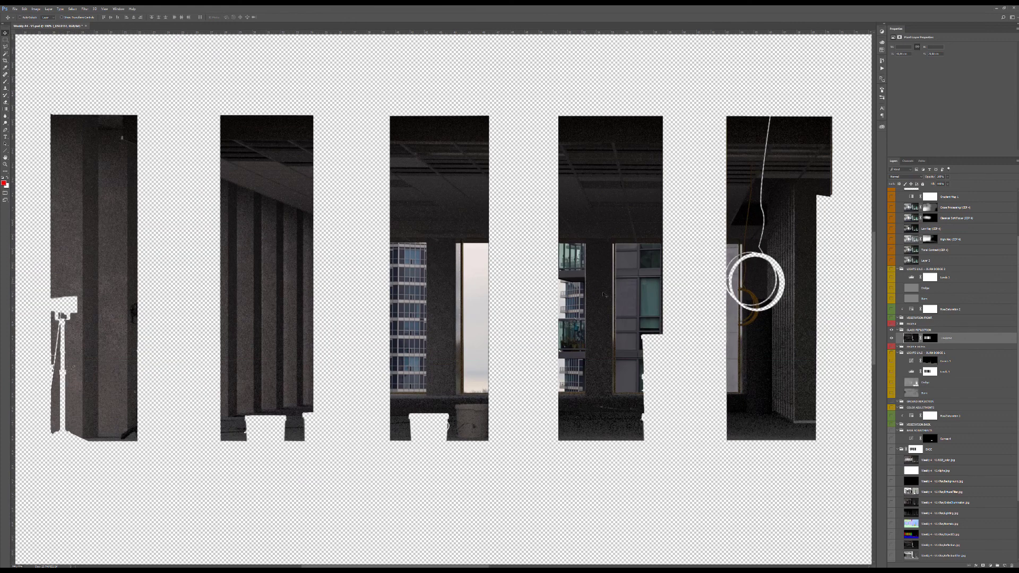
scroll(604, 295, "up", 1, "alt")
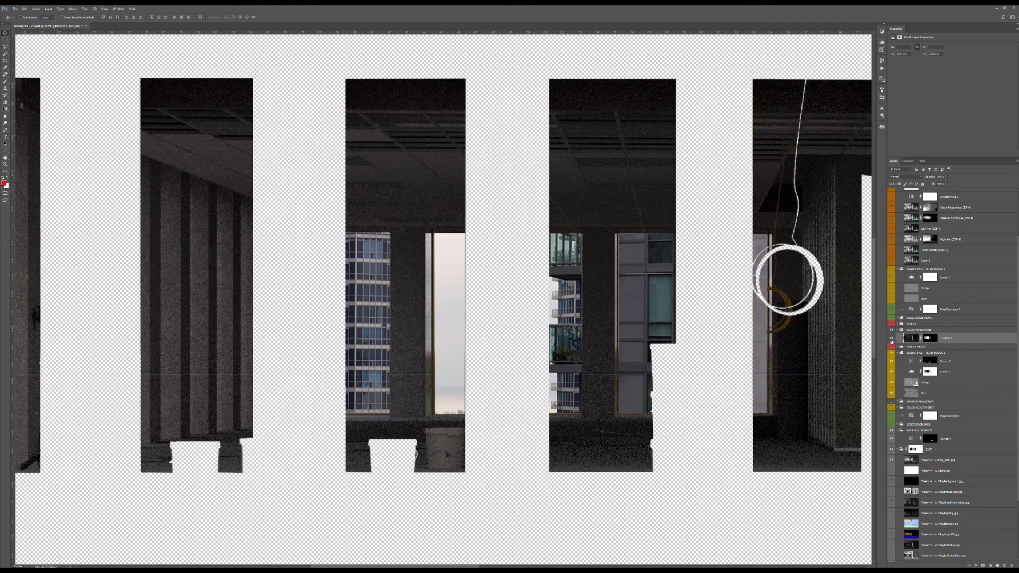
Bring back the other layers, set the glass reflection layer to Soft Light and lower its opacity.
left_click(891, 339, "alt")
left_click(908, 178)
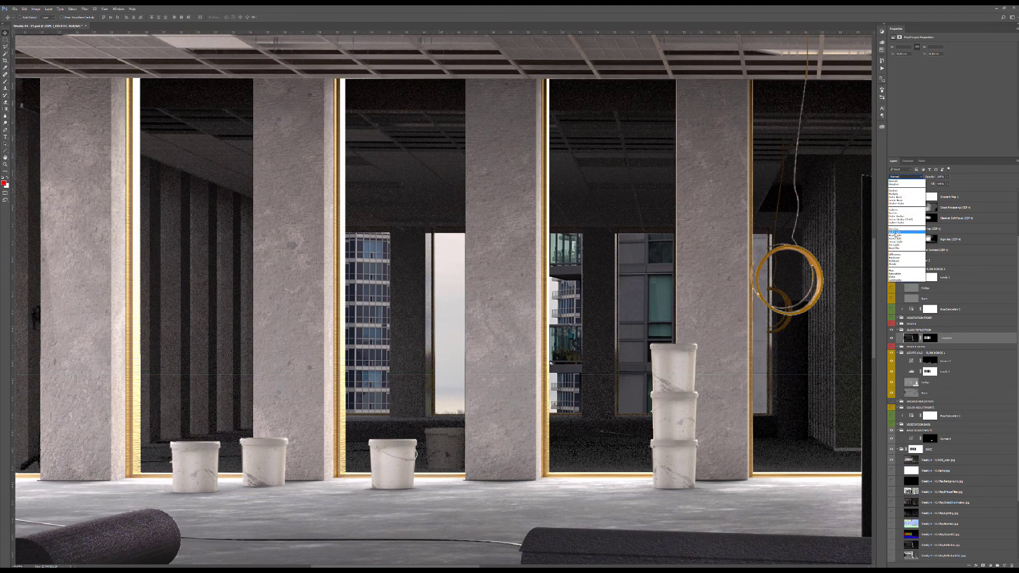
left_click(908, 236)
left_click_drag(944, 183, 937, 183)
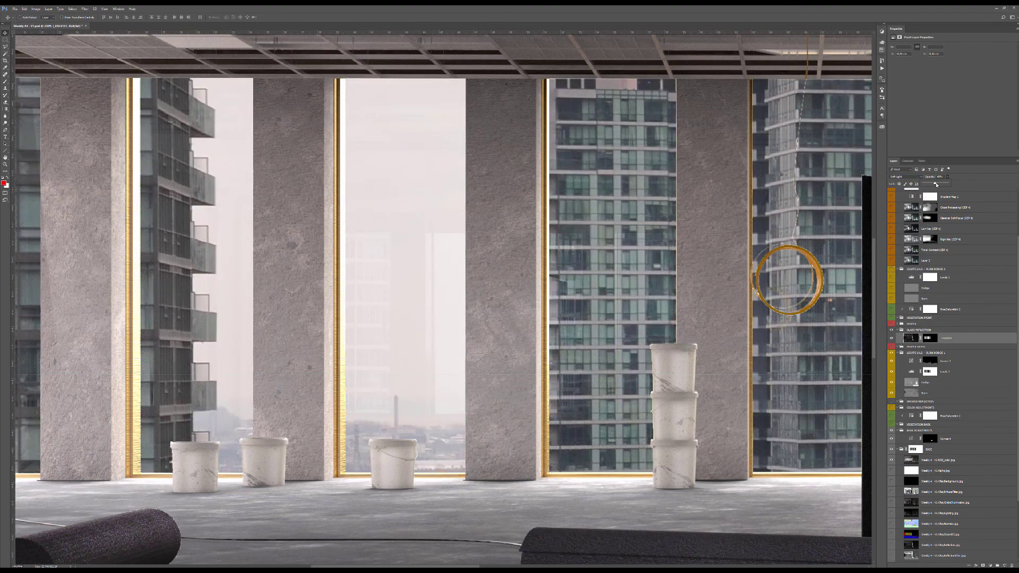
scroll(492, 312, "down", 3, "alt")
scroll(492, 315, "down", 3, "alt")
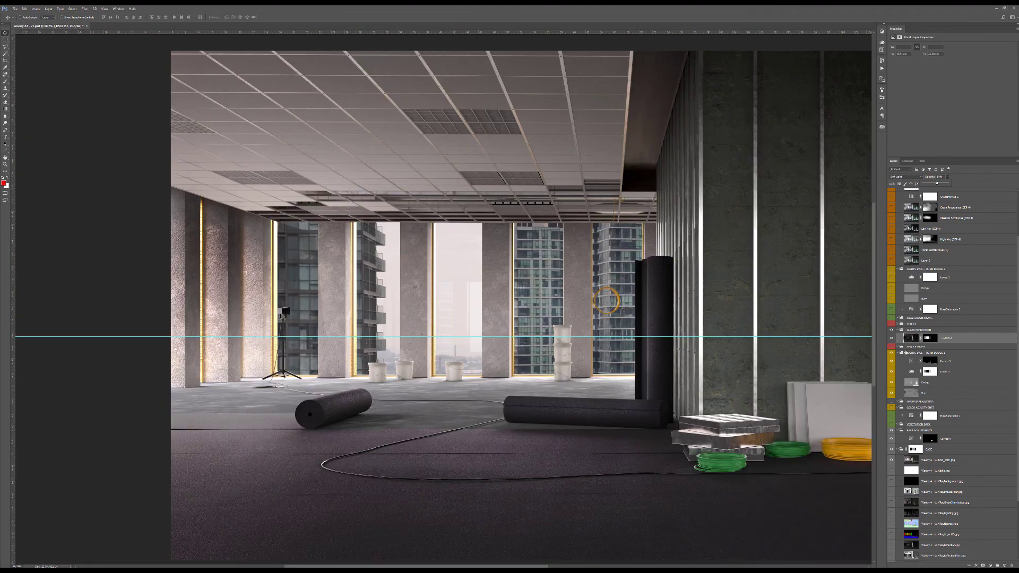
Show and expand the PEOPLE group and turn on its subgroup of seated workers by the windows.
scroll(905, 352, "up", 4)
left_click(901, 367)
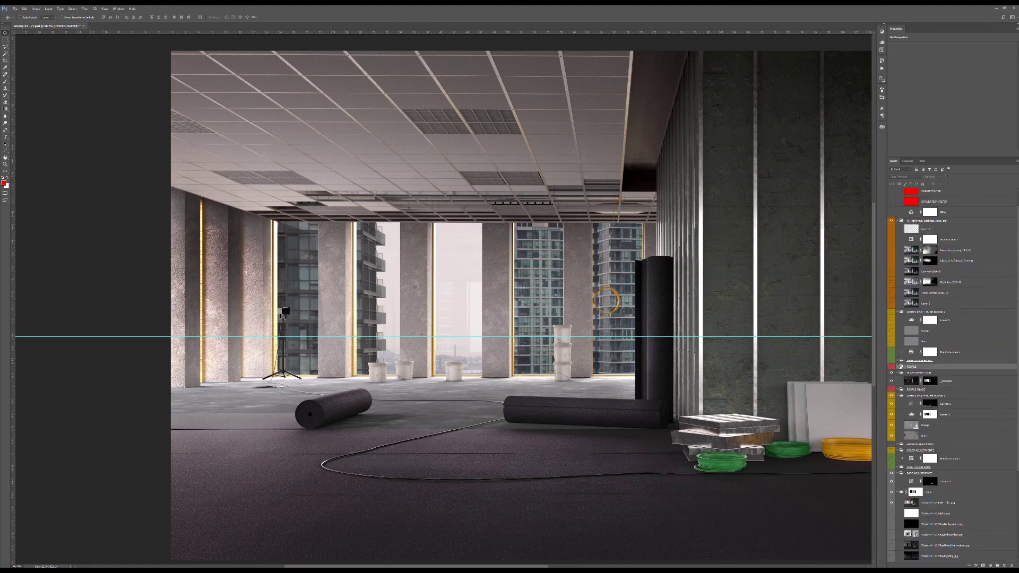
left_click(898, 368)
scroll(896, 361, "down", 6)
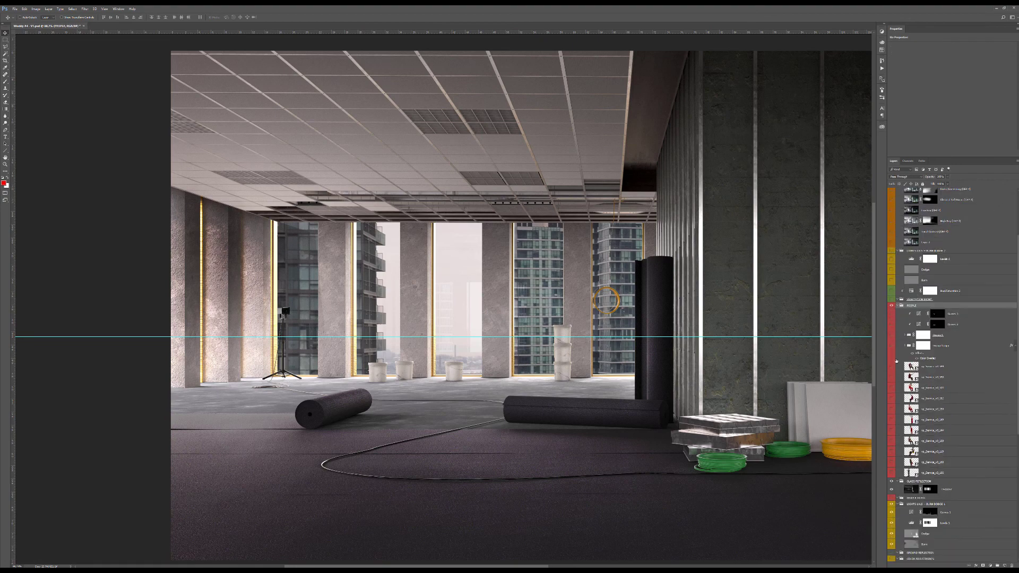
left_click(892, 346)
left_click(891, 346)
left_click(892, 346)
left_click(892, 336)
scroll(385, 364, "up", 5, "alt")
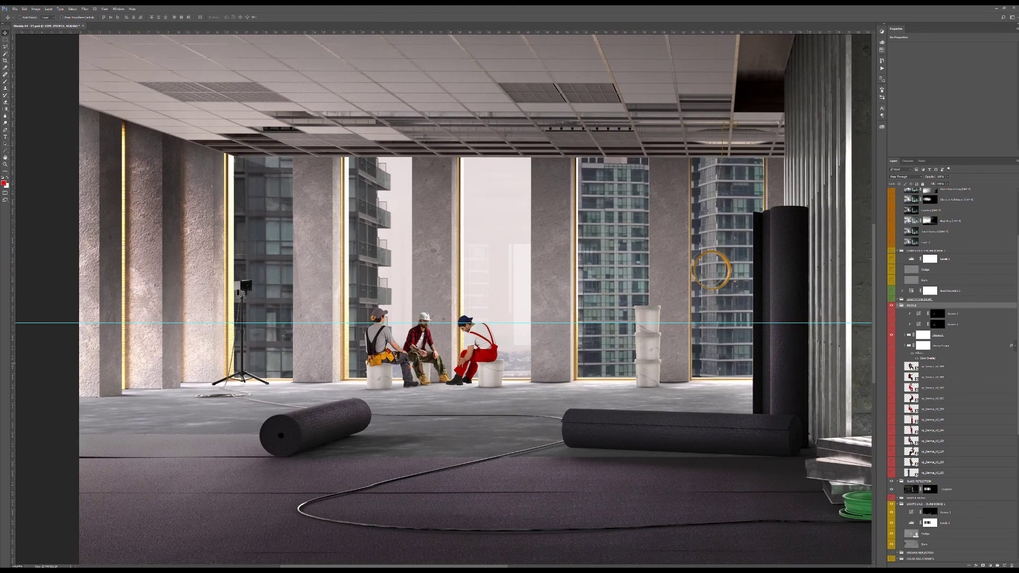
Turn on the two masked adjustment layers above the workers and the group holding their shadows.
left_click(891, 324)
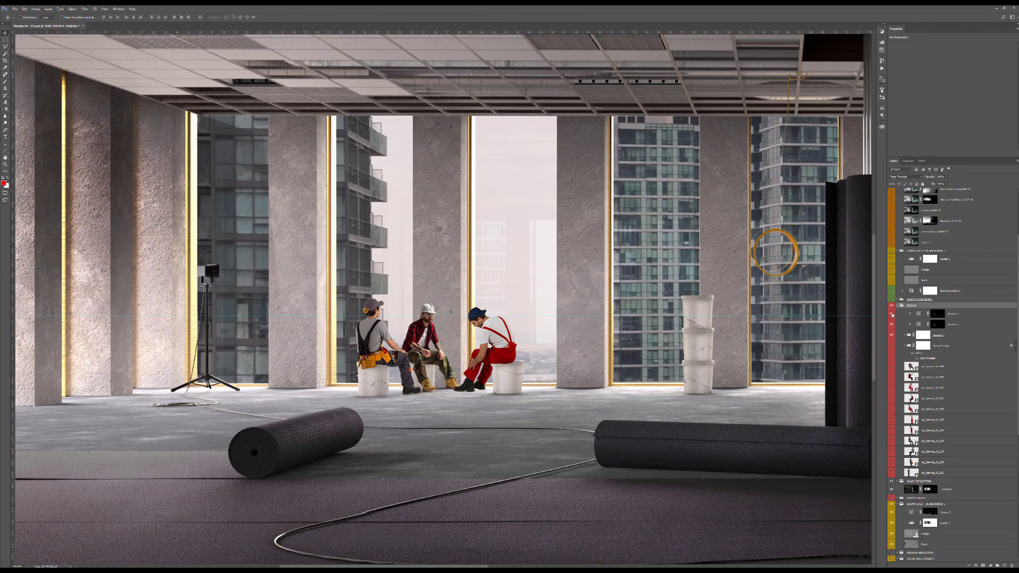
left_click(891, 313)
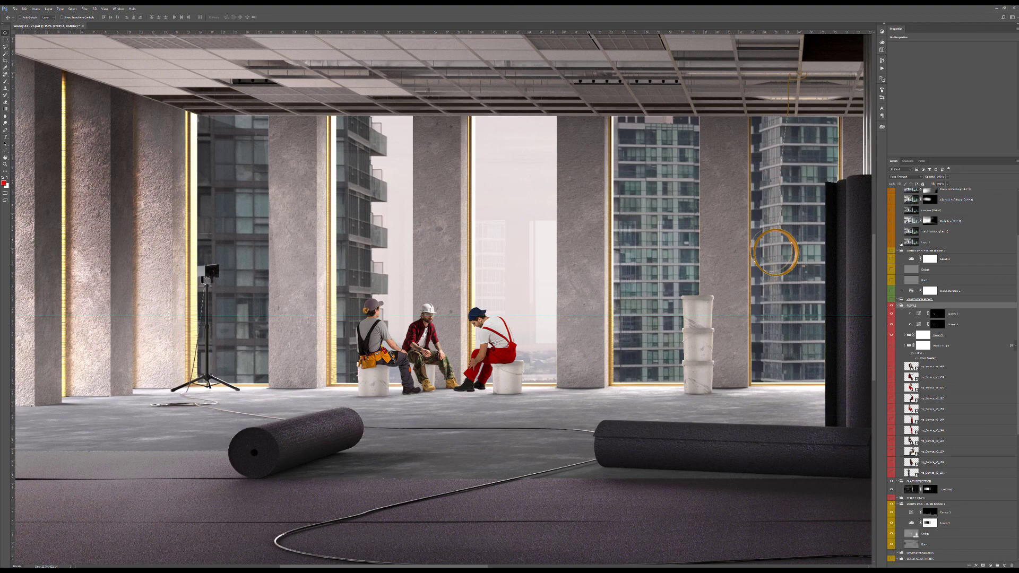
left_click(892, 346)
scroll(392, 407, "up", 3, "alt")
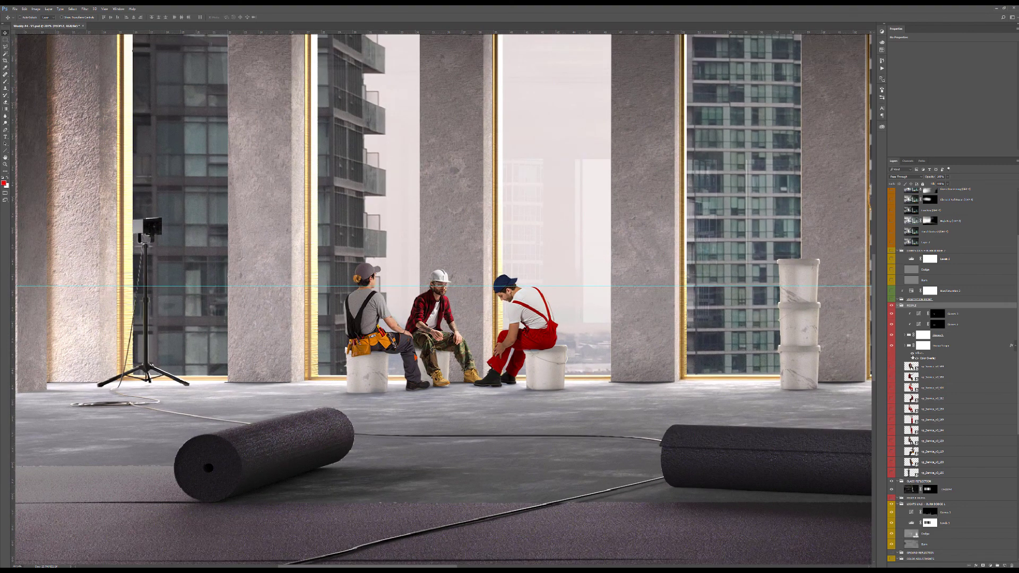
scroll(480, 382, "up", 2, "alt")
Expand the workers' shadow group and select the painted layer at its top.
left_click(905, 346)
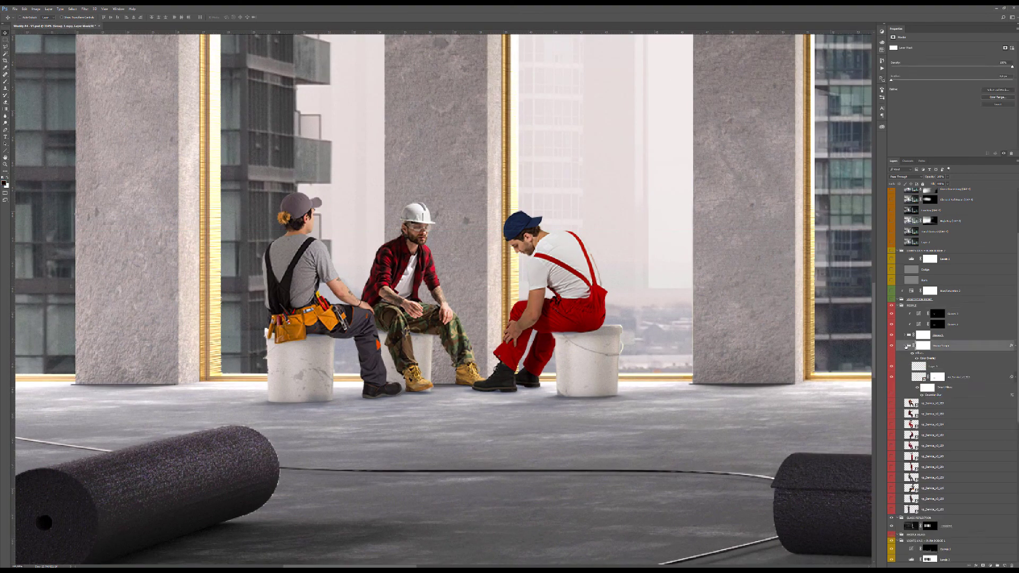
left_click(905, 346)
left_click(906, 345)
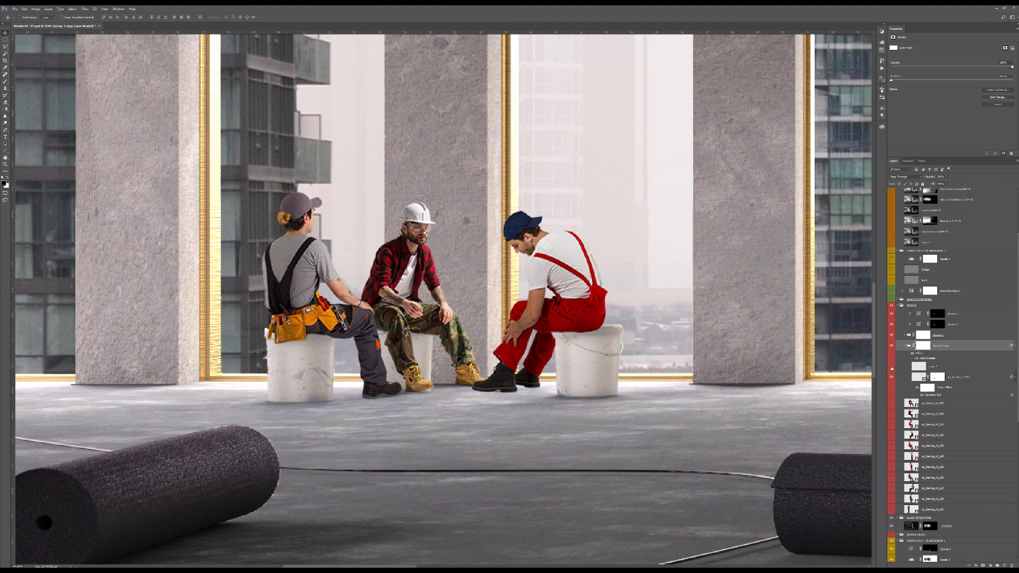
left_click(926, 366)
scroll(513, 368, "up", 6, "alt")
Choose the Brush tool, flatten its tip into a horizontal ellipse and adjust its size near the workers' feet.
key("b")
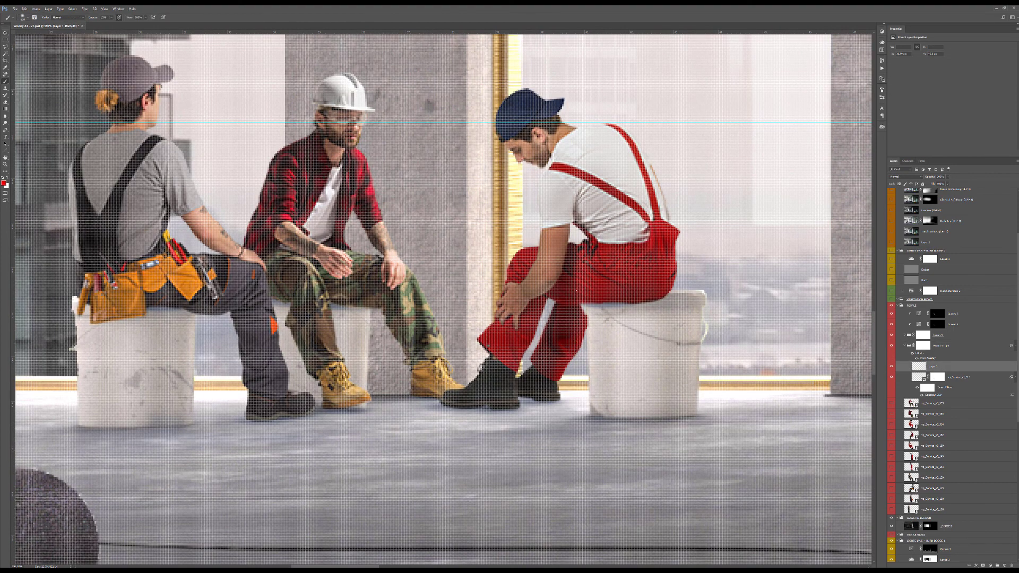
right_click(596, 318)
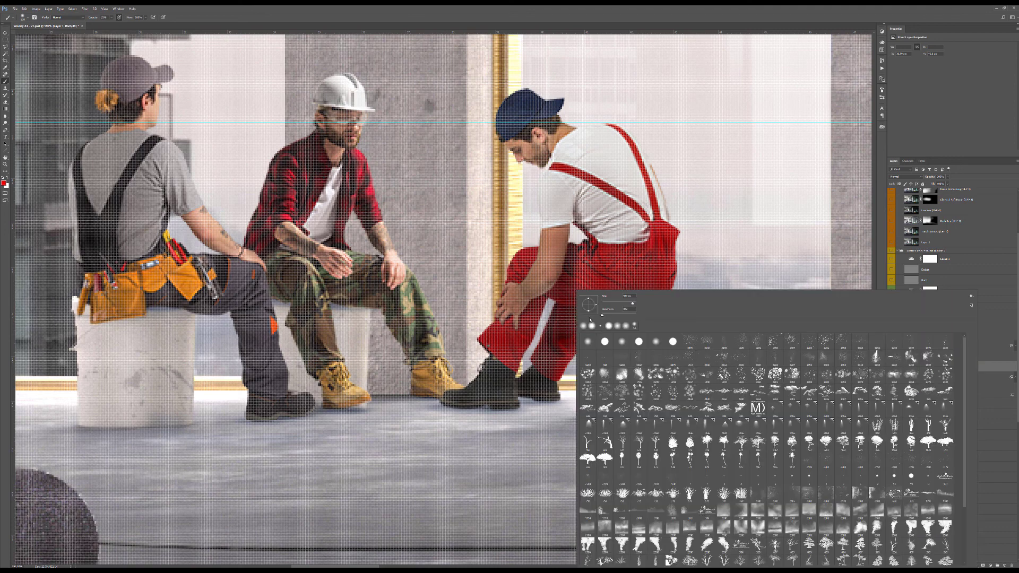
left_click_drag(588, 309, 588, 307)
right_click_drag(644, 225, 489, 228, "alt")
right_click_drag(477, 261, 350, 262, "alt")
right_click_drag(476, 406, 344, 416, "alt")
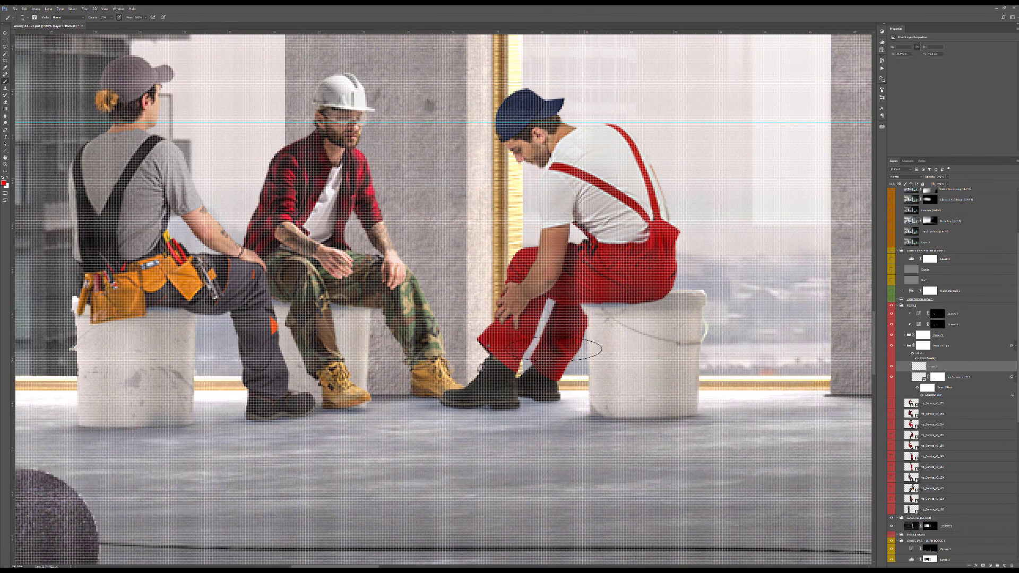
Shrink the elliptical brush tip near the workers' feet.
right_click_drag(345, 407, 328, 407, "alt")
right_click_drag(281, 415, 269, 415, "alt")
scroll(388, 418, "down", 10, "alt")
scroll(584, 336, "up", 4, "alt")
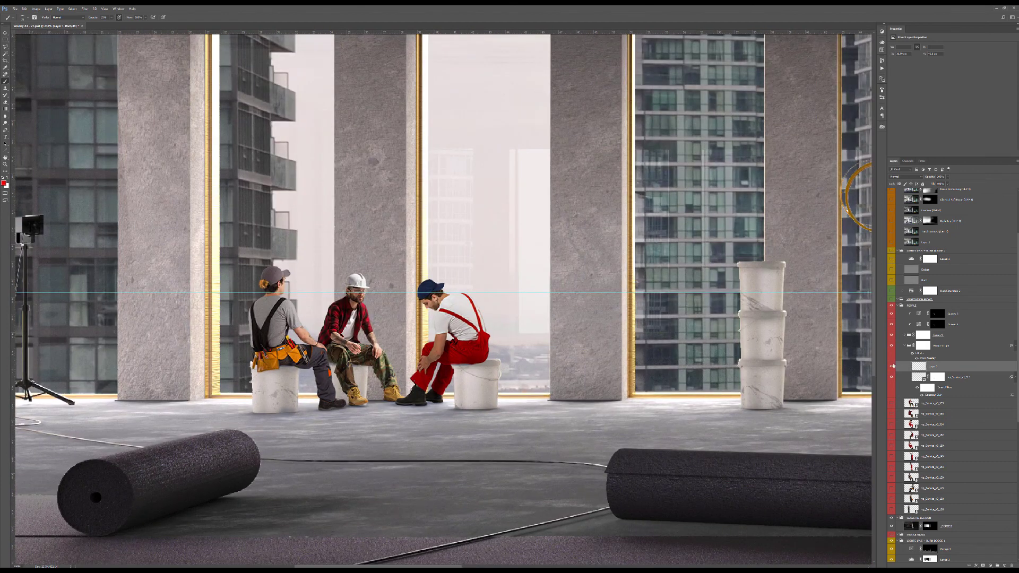
Toggle the painted shadow layer's visibility repeatedly to compare the floor under the workers with and without it.
left_click(891, 366)
left_click(891, 367)
left_click(891, 366)
left_click(891, 366)
left_click(891, 367)
left_click(892, 366)
left_click(892, 366)
left_click(892, 367)
left_click(892, 367)
left_click(892, 367)
scroll(459, 381, "up", 5, "alt")
scroll(457, 379, "down", 2, "alt")
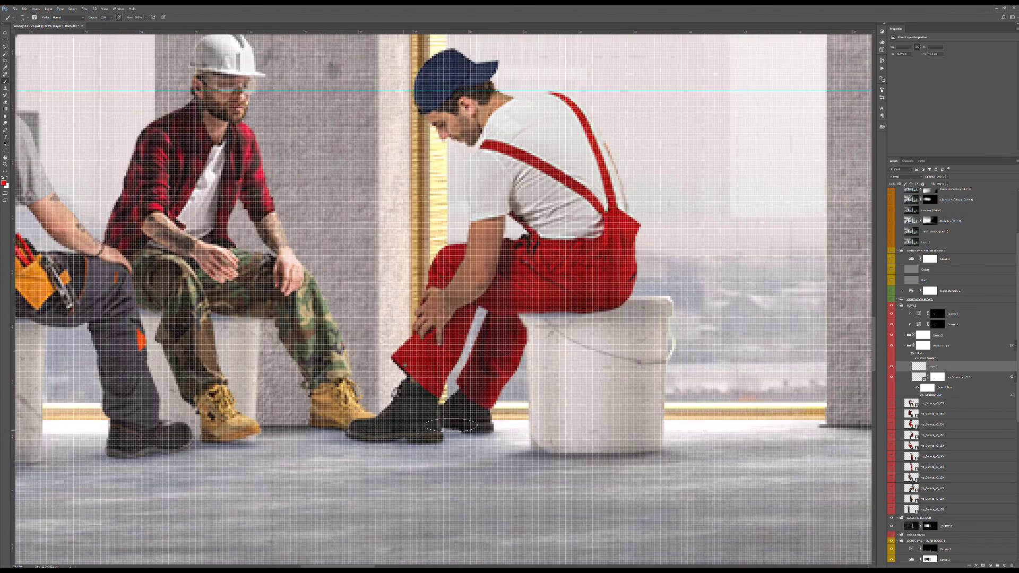
Sample the floor shadow colour at the base of the bucket under the grey-shirted worker with the Eyedropper, and return to the Brush tool.
key("i")
scroll(390, 424, "down", 1, "alt")
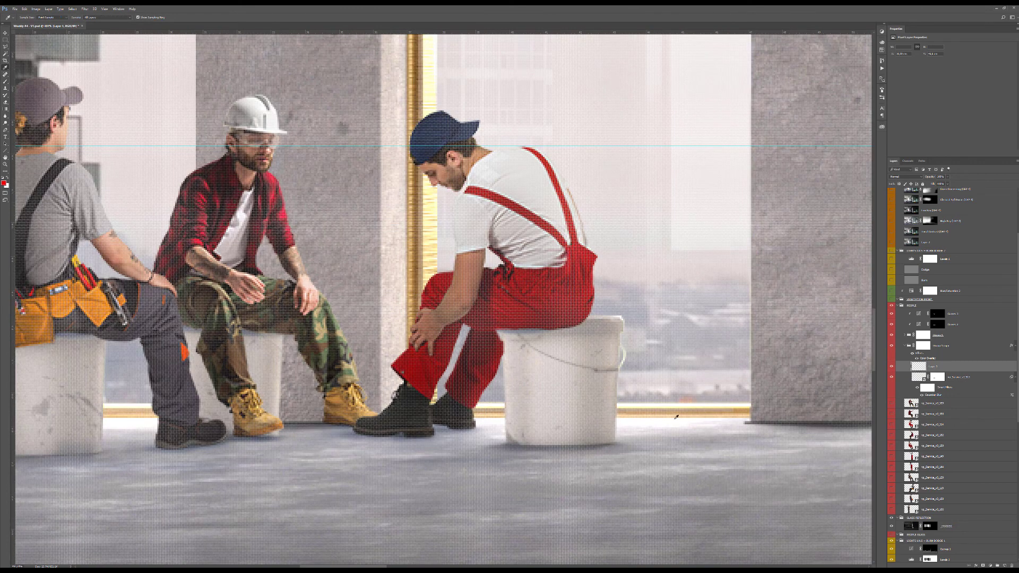
scroll(676, 418, "down", 2, "alt")
scroll(193, 417, "up", 2, "alt")
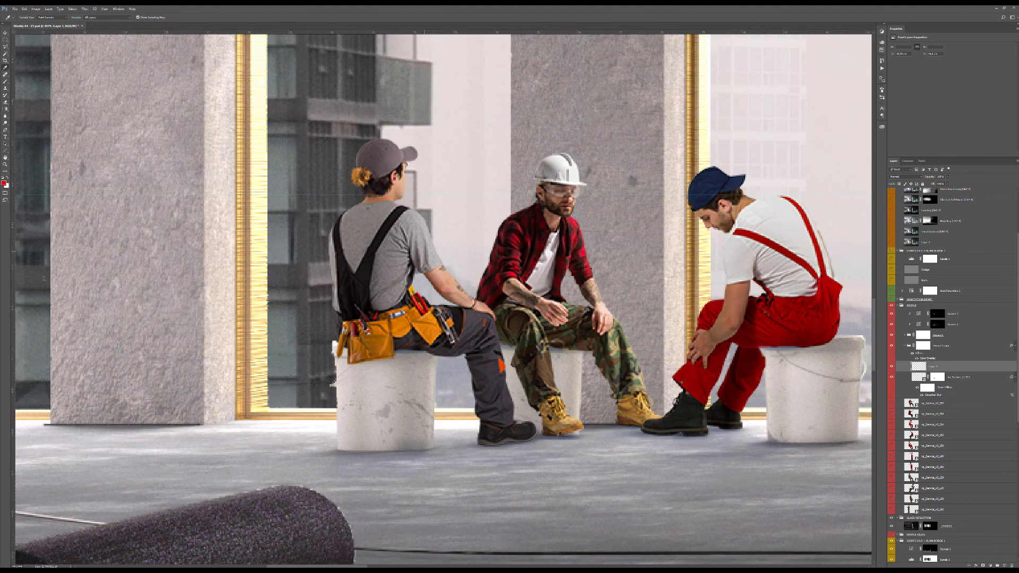
scroll(558, 434, "up", 2, "alt")
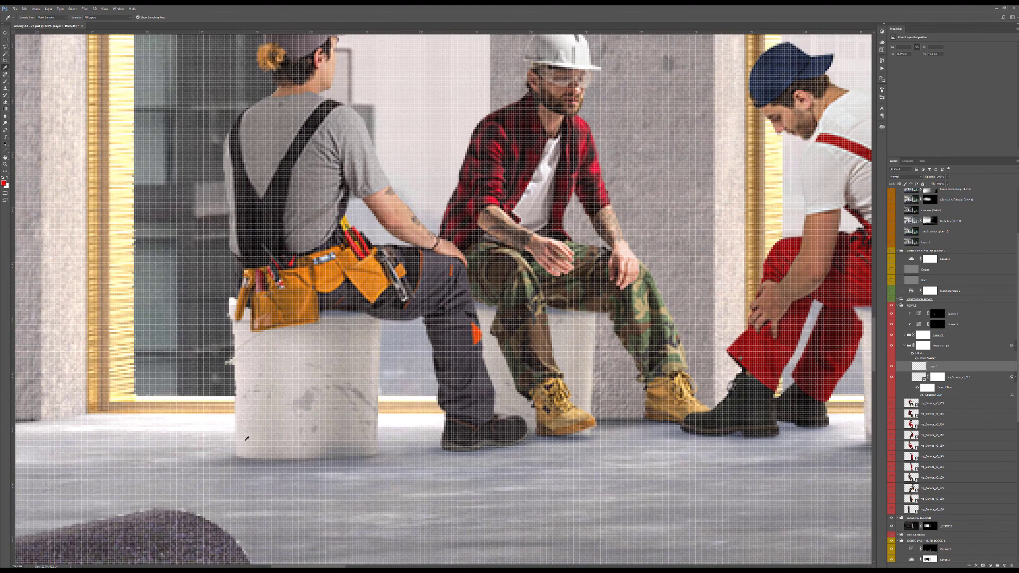
left_click(244, 458)
left_click(244, 460)
key("ctrl+0")
key("b")
scroll(515, 385, "up", 2, "alt")
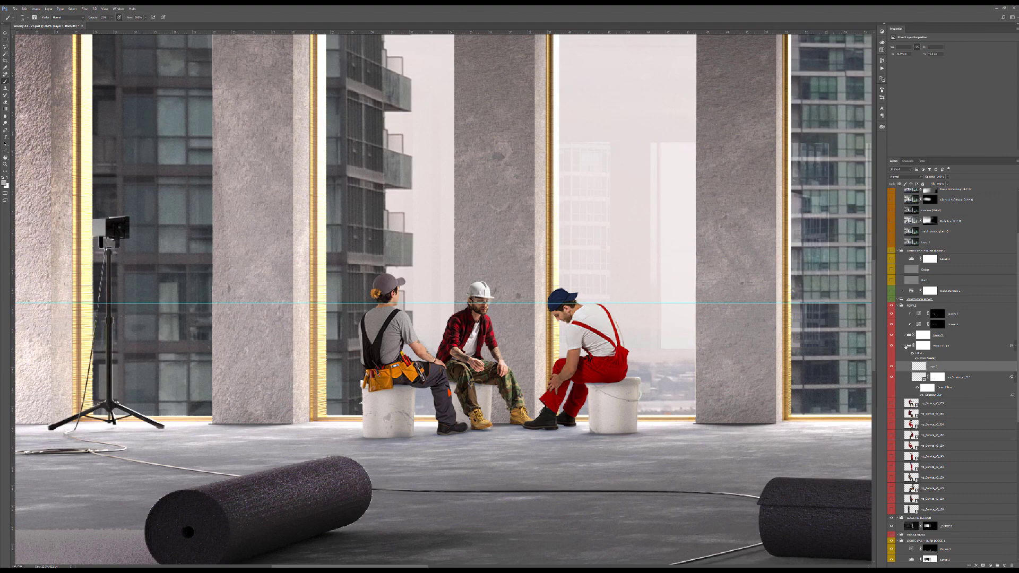
Turn on and select the lowest layer of the orange post-processing group, and preview it in the Camera Raw Filter without applying changes.
left_click(908, 345)
scroll(934, 372, "up", 3)
scroll(457, 319, "down", 4, "alt")
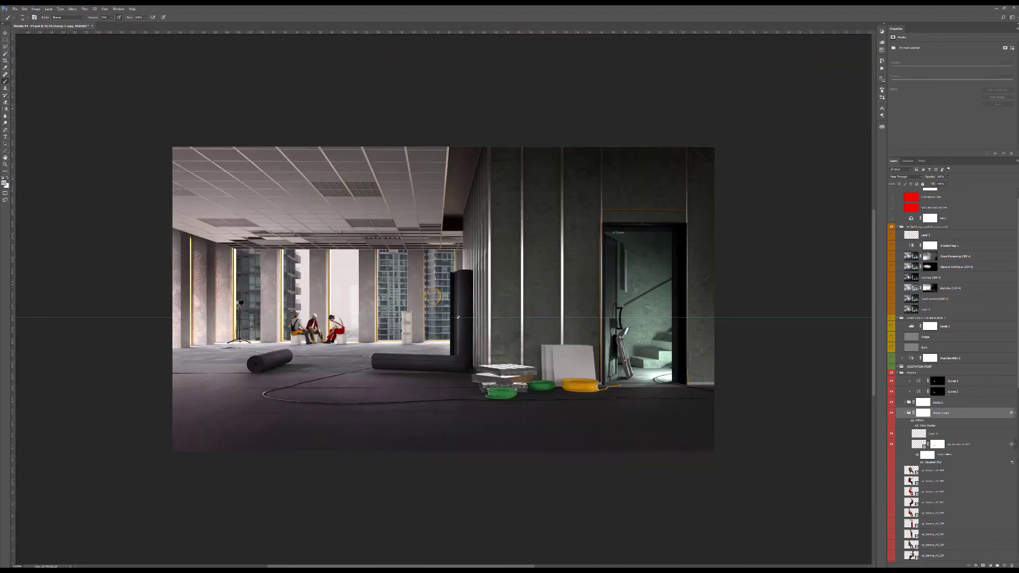
scroll(428, 294, "up", 2, "alt")
left_click(892, 310)
left_click(891, 310)
left_click(892, 310)
left_click(935, 310)
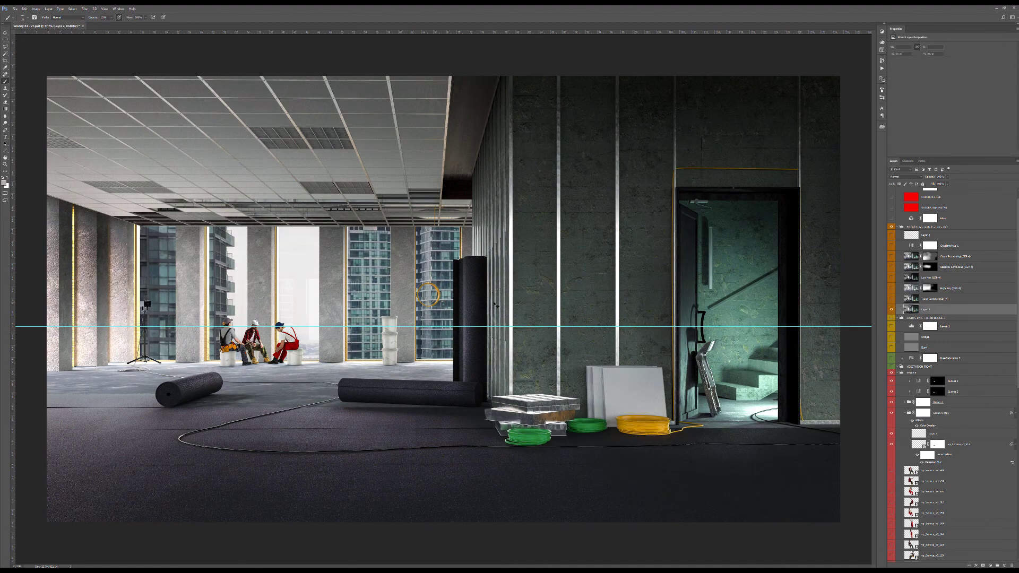
key("ctrl+shift+a")
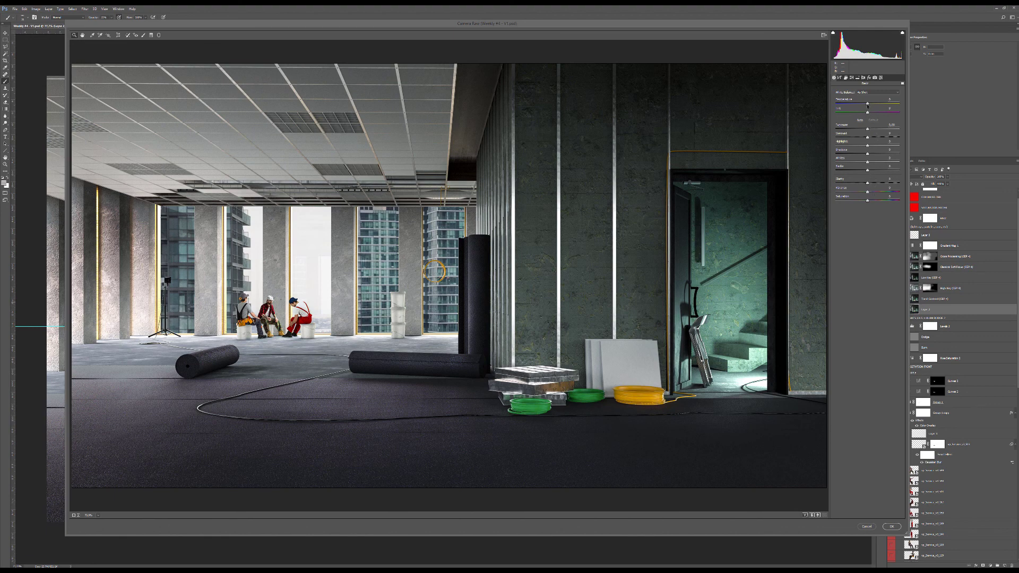
key("Escape")
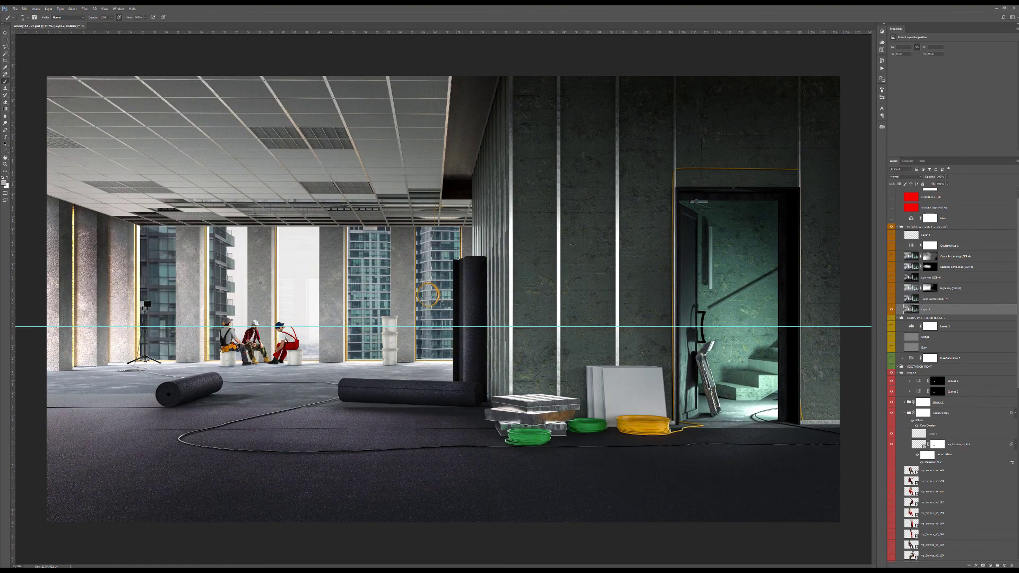
Turn on the Tonal Contrast and High Key effect layers in the post-processing group.
left_click(909, 300)
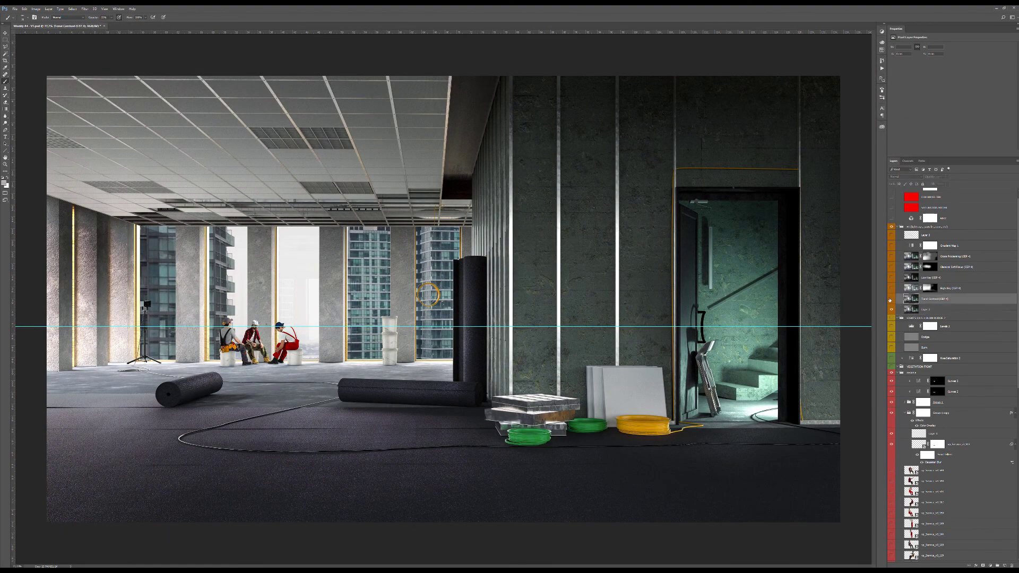
left_click(909, 288)
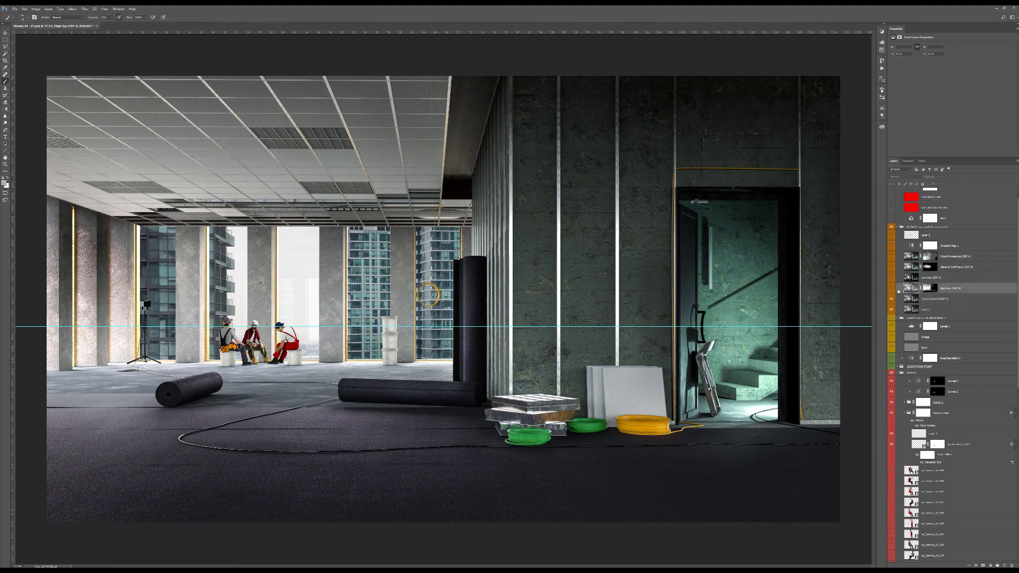
left_click(892, 290)
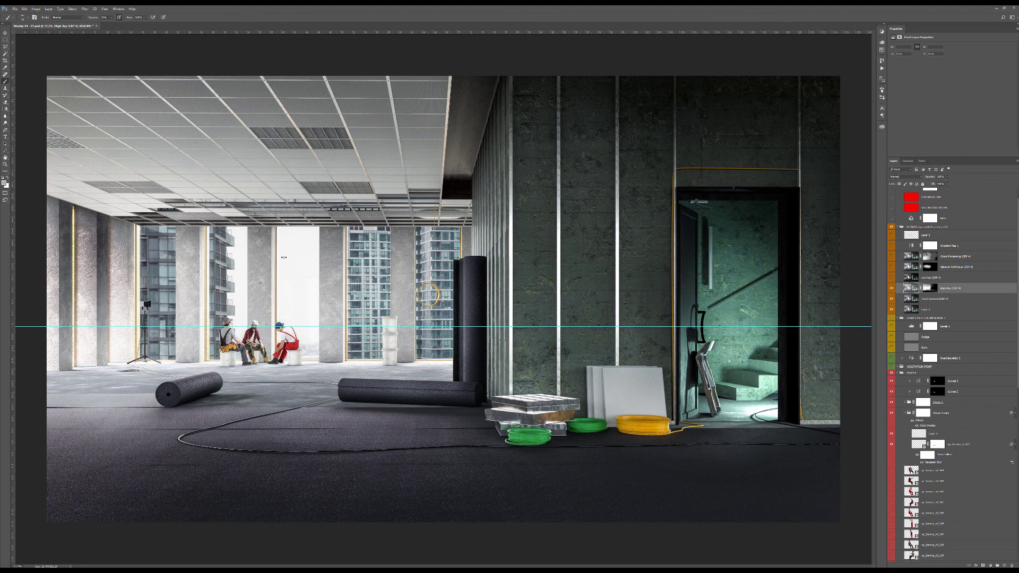
scroll(428, 295, "down", 2, "alt")
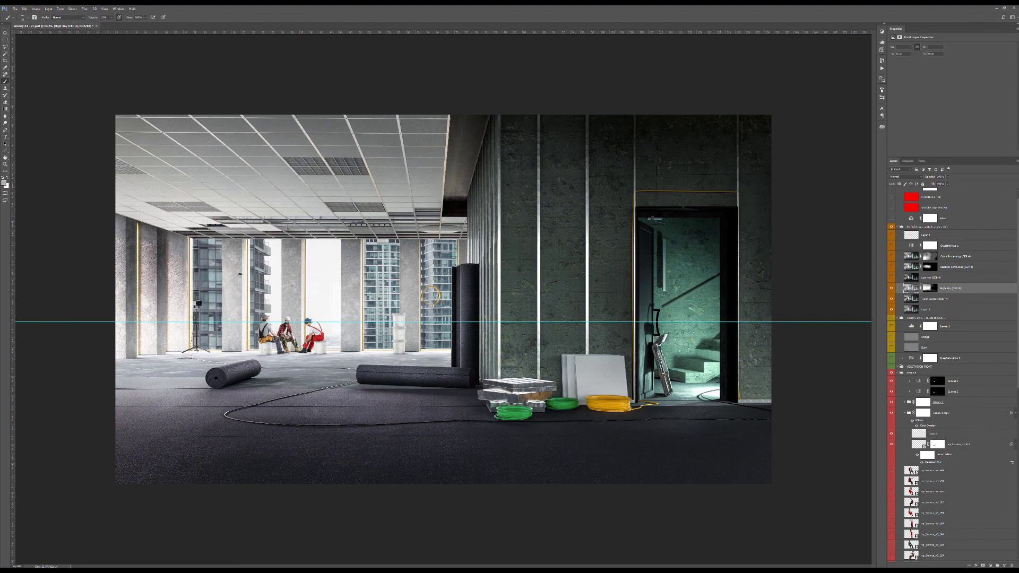
Turn on the masked Classical Soft Focus and Cross Processing effect layers.
left_click(891, 267)
left_click(909, 267)
left_click(891, 267)
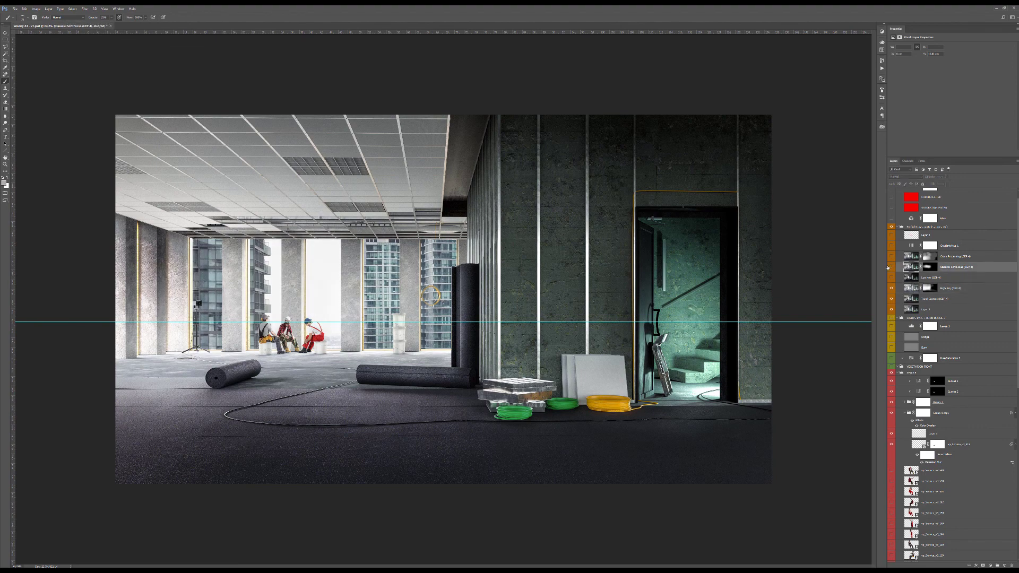
left_click(891, 267)
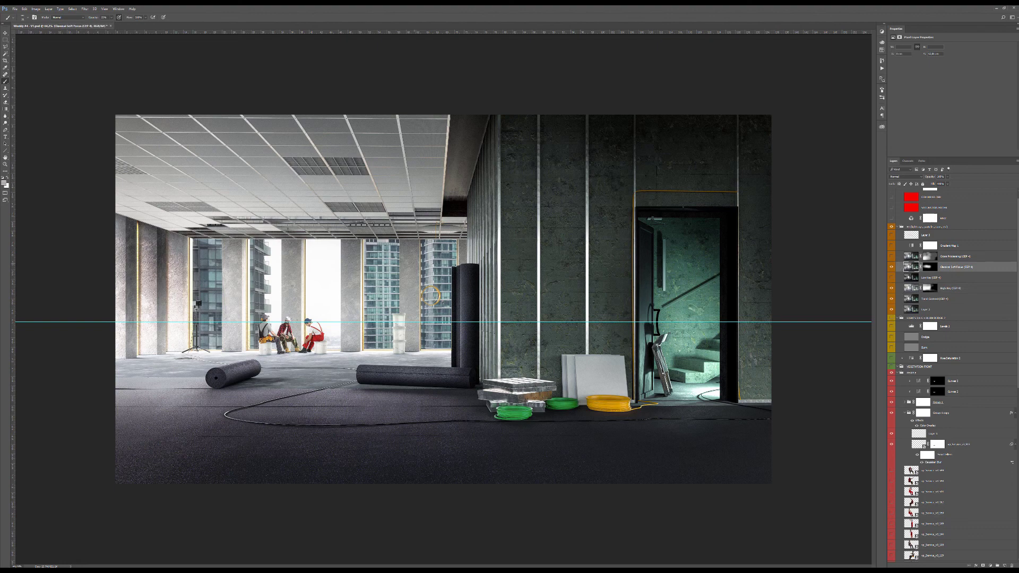
left_click(894, 257)
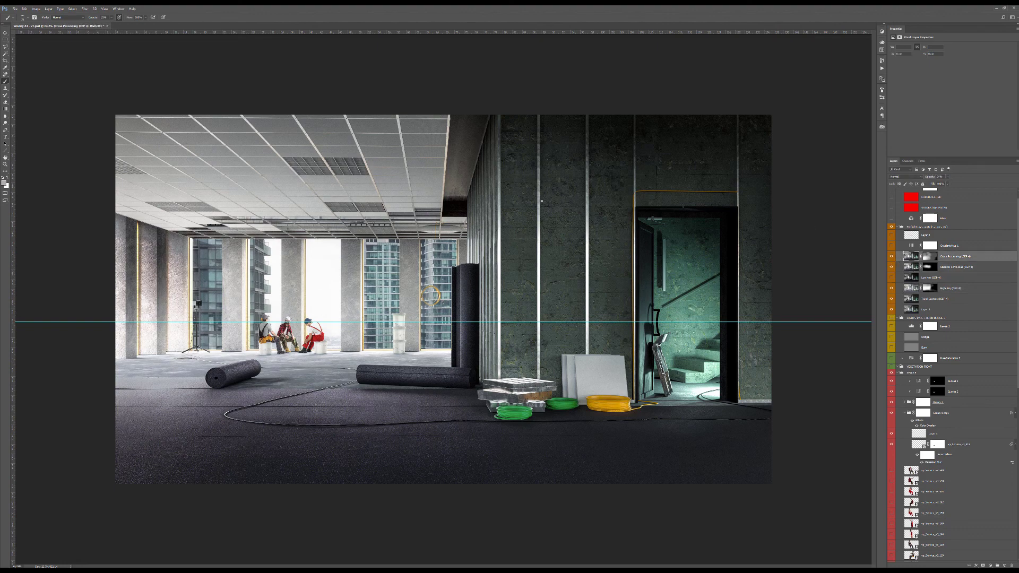
Turn on and select the Gradient Map 1 adjustment layer to show its gradient settings.
left_click(892, 246)
left_click(911, 246)
left_click(911, 247)
double_click(971, 246)
key("Escape")
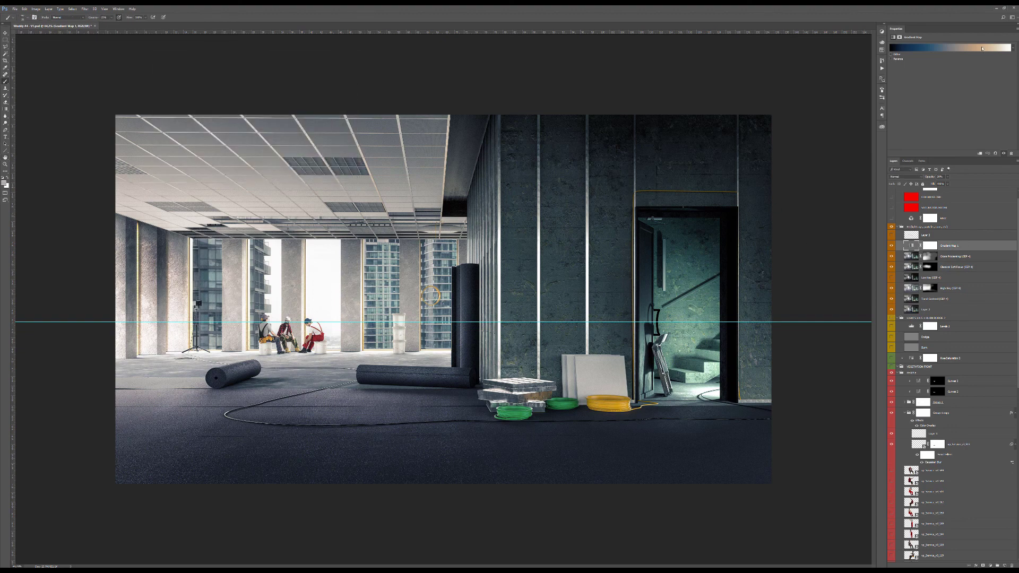
Open the gradient map's blue-to-orange gradient in the Gradient Editor, point out the Photographic Toning preset set and accept the gradient.
left_click(1008, 48)
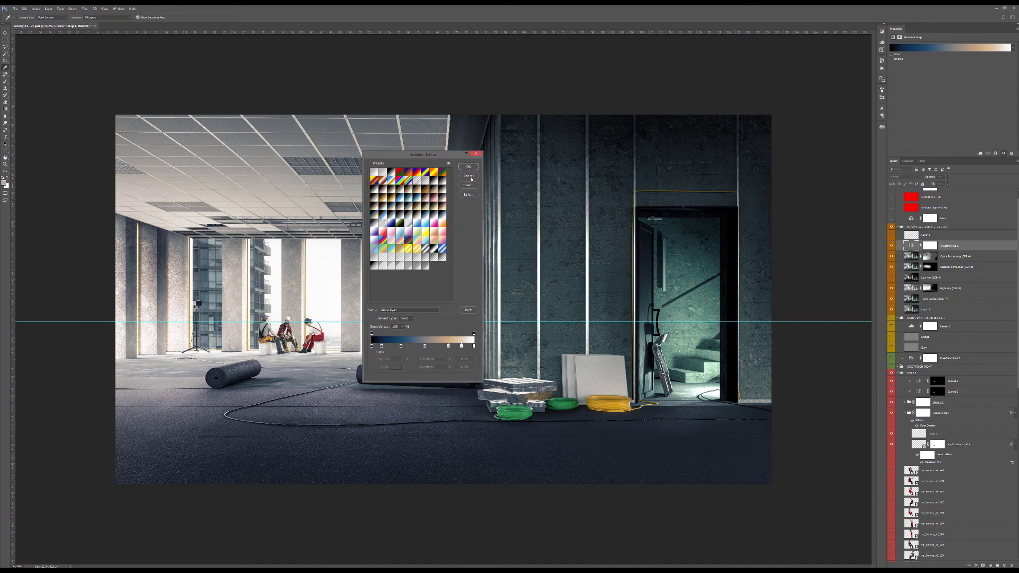
left_click(449, 163)
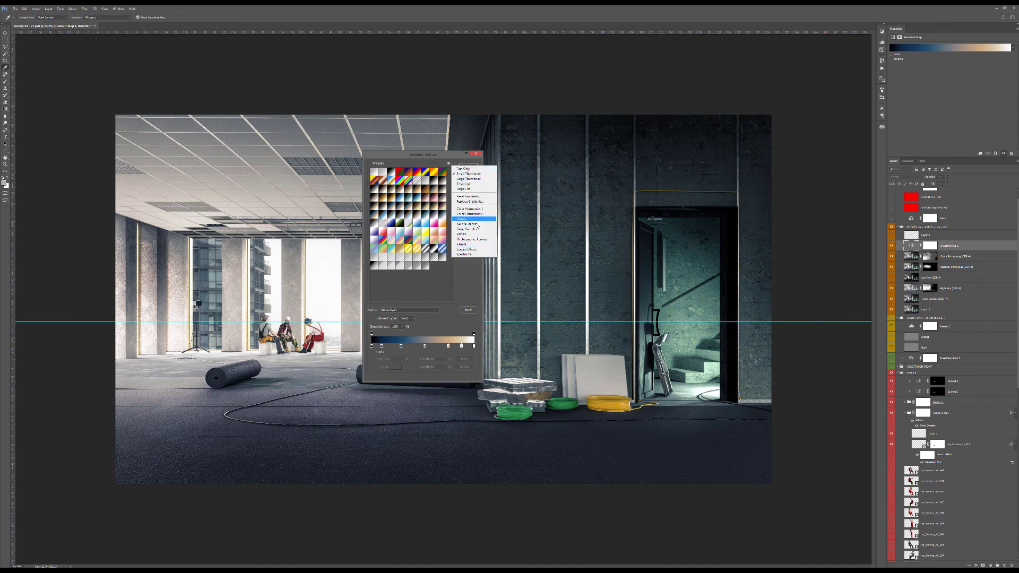
left_click(471, 239)
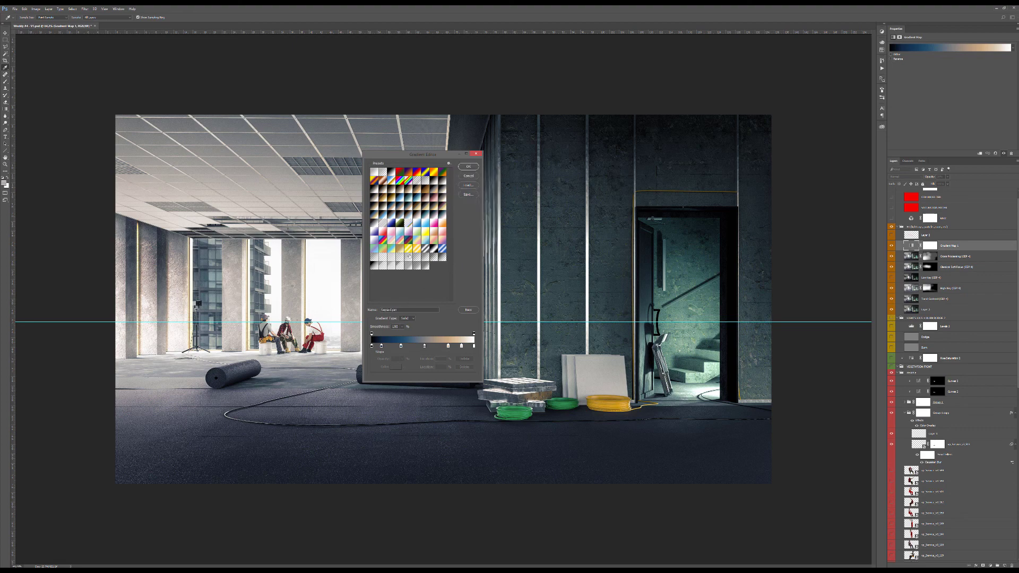
left_click(468, 166)
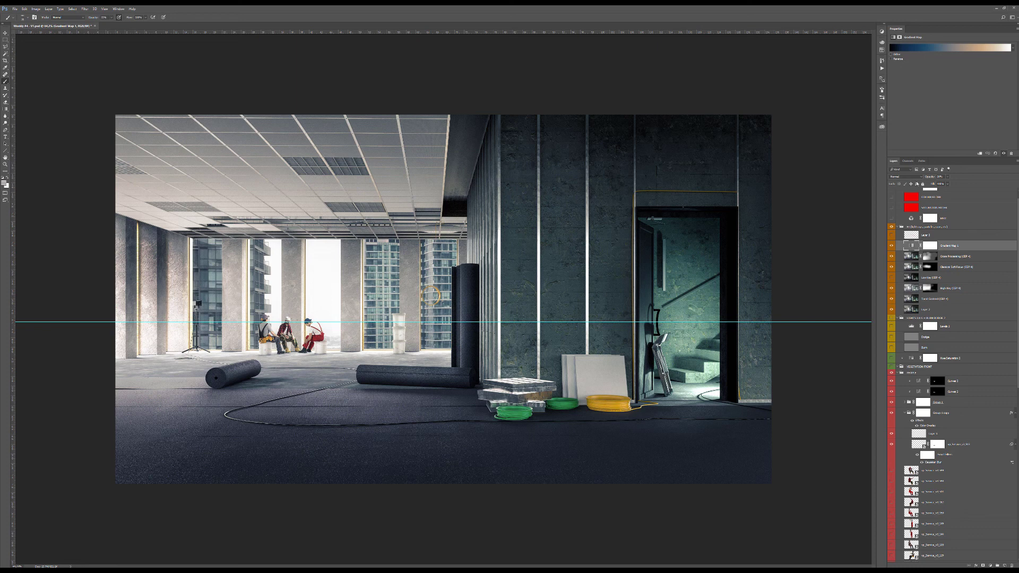
Adjust the Gradient Map 1 layer's opacity and toggle it and the layer above it to compare their effect.
left_click(947, 178)
left_click(915, 177)
left_click(981, 190)
left_click(947, 177)
left_click(891, 246)
left_click(891, 235)
left_click(892, 235)
Isolate the base colour render layer to compare it with the finished composite, and restore all the other layers.
scroll(915, 372, "down", 8)
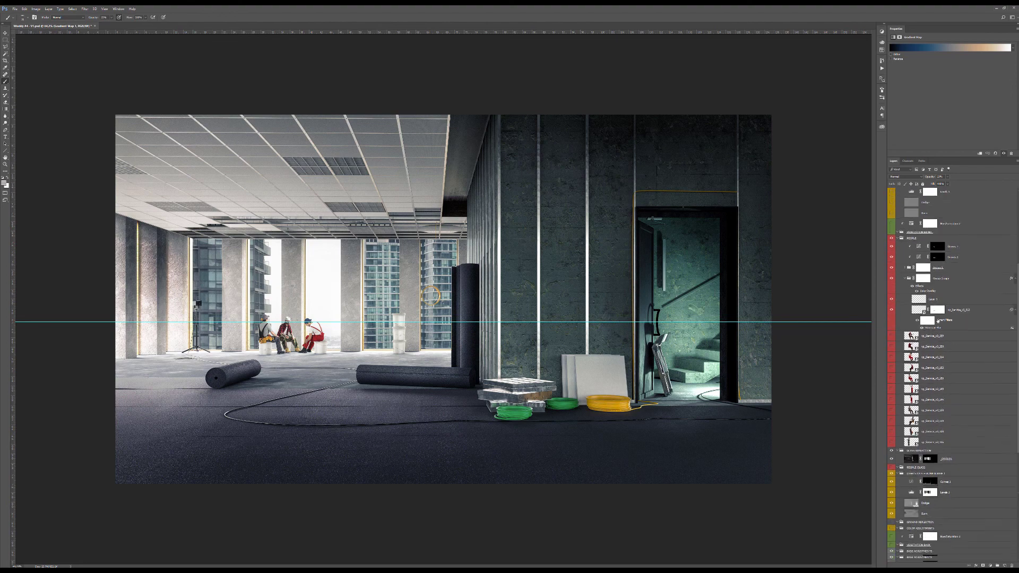
scroll(915, 437, "down", 5)
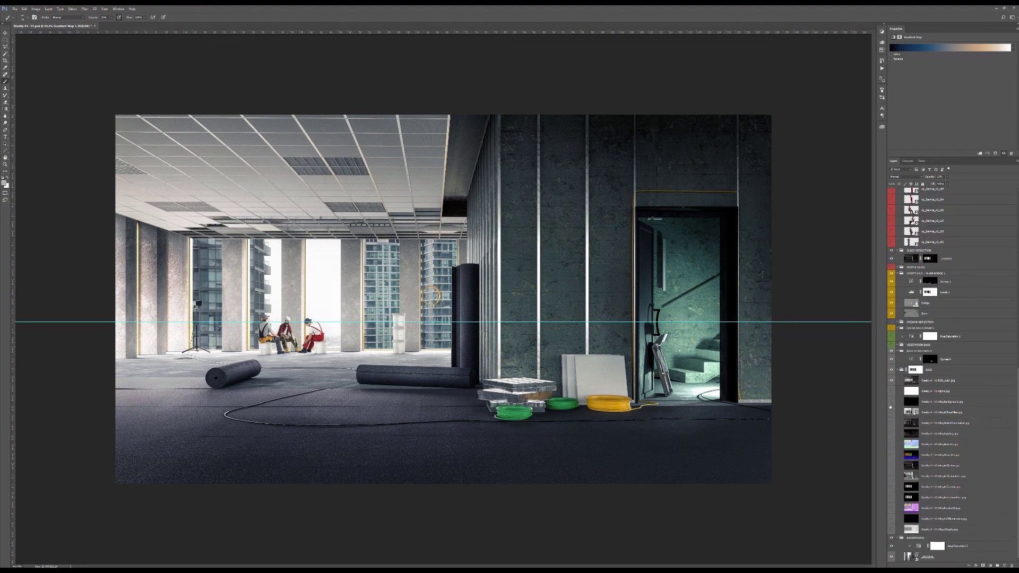
left_click(892, 380, "alt")
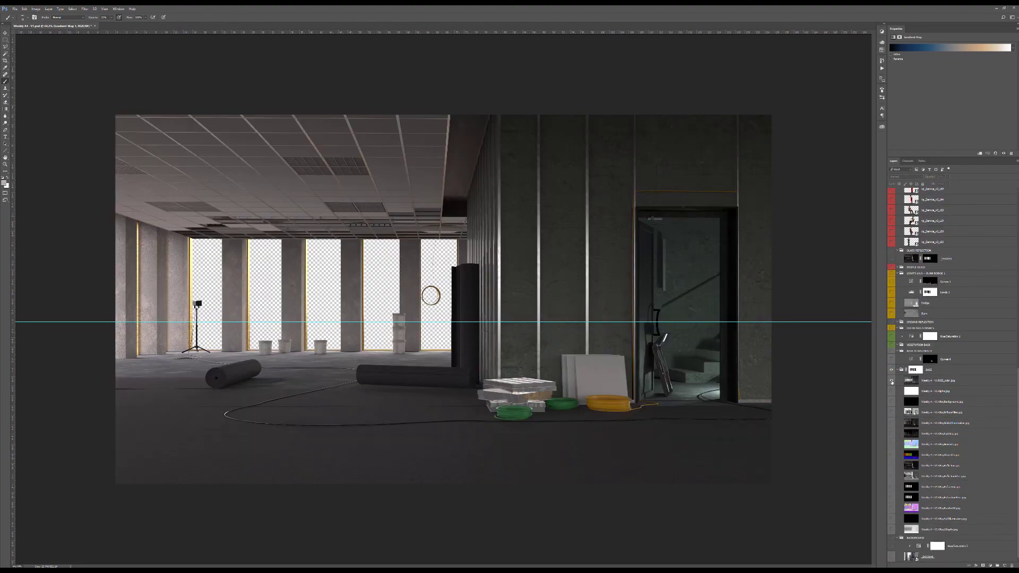
left_click(892, 381, "alt")
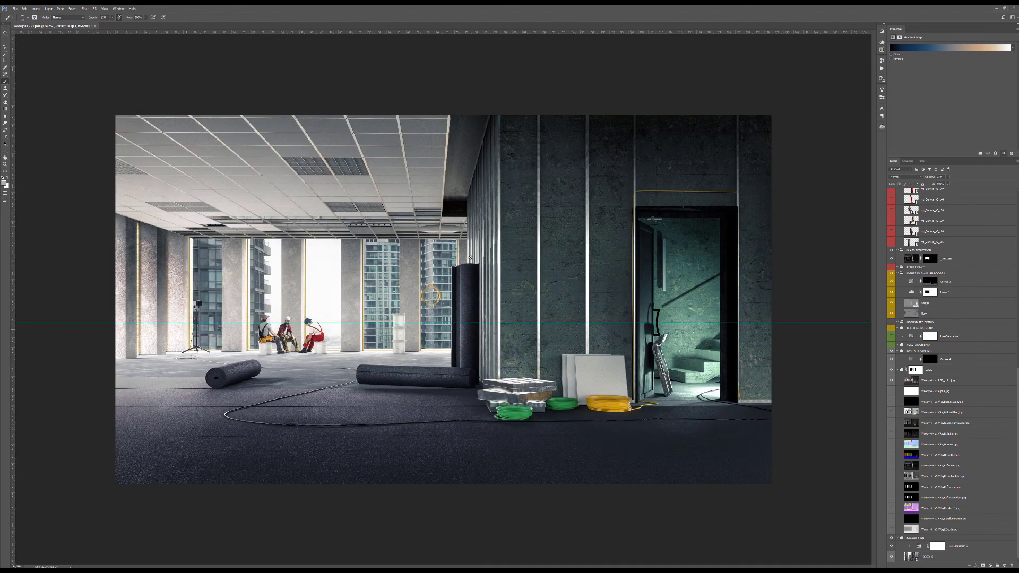
scroll(426, 330, "up", 2, "alt")
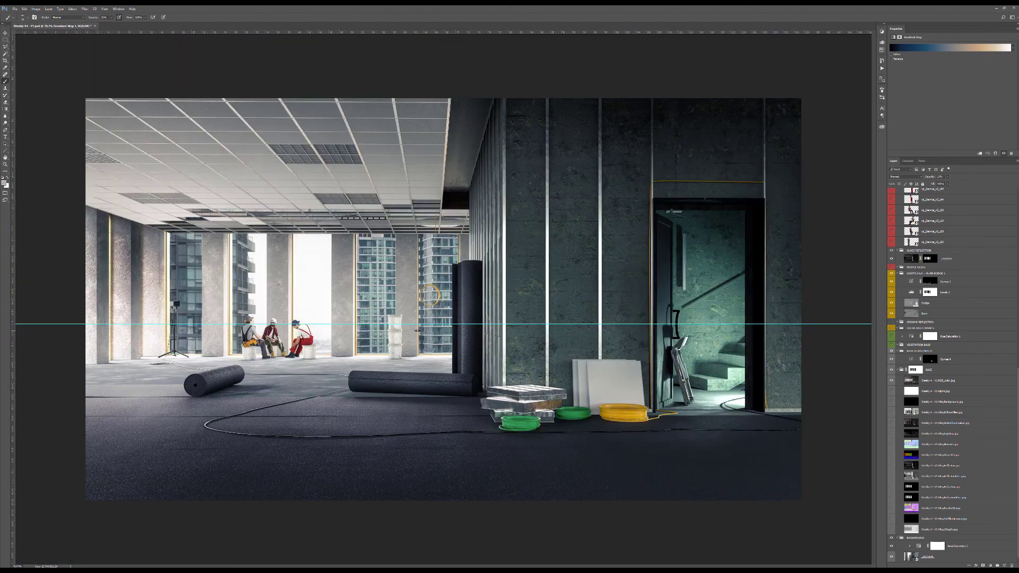
Select the masked Levels adjustment layer above the base render and collapse the PEOPLE group.
left_click(945, 298)
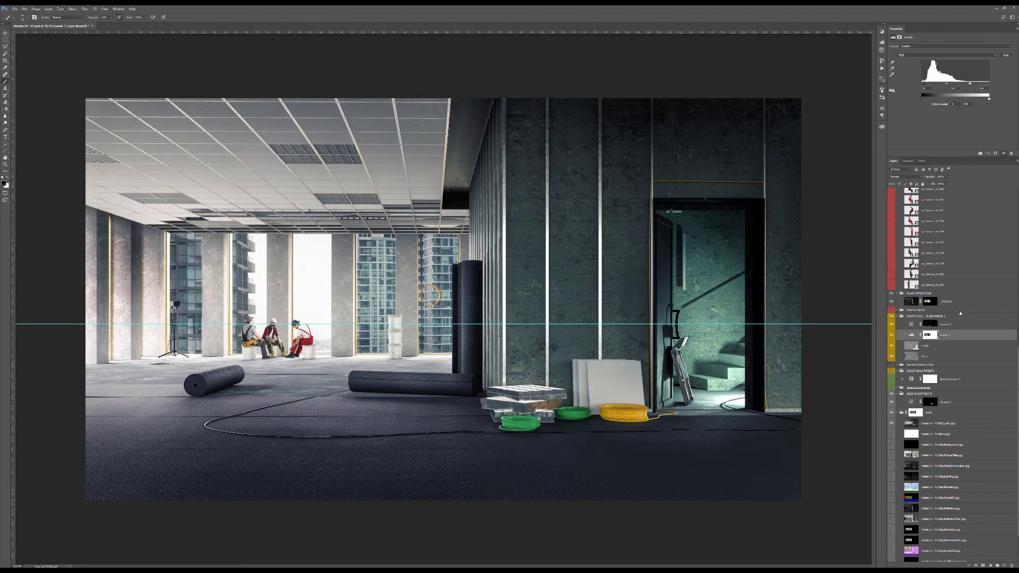
scroll(943, 300, "up", 10)
scroll(942, 300, "up", 1)
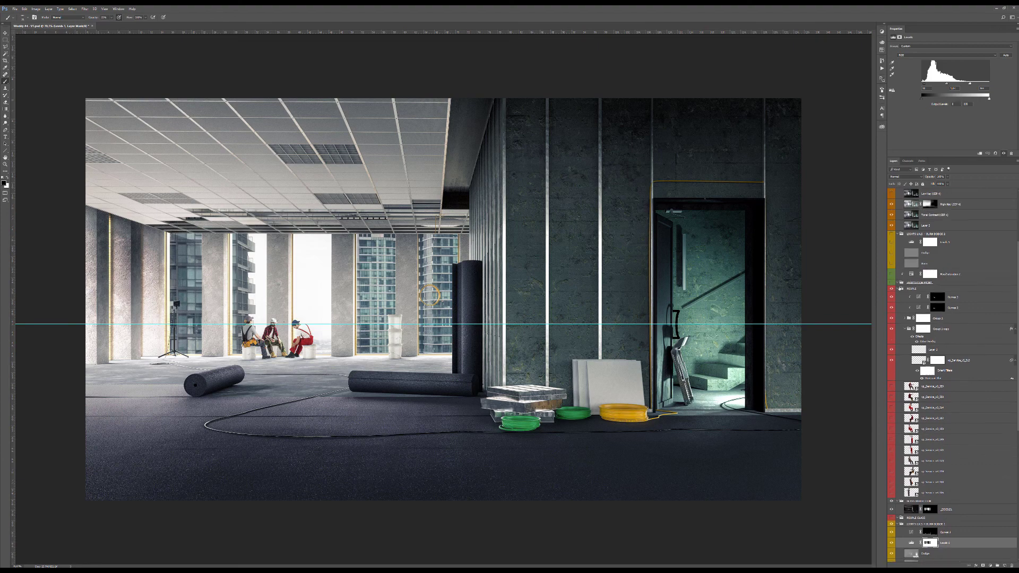
left_click(898, 289)
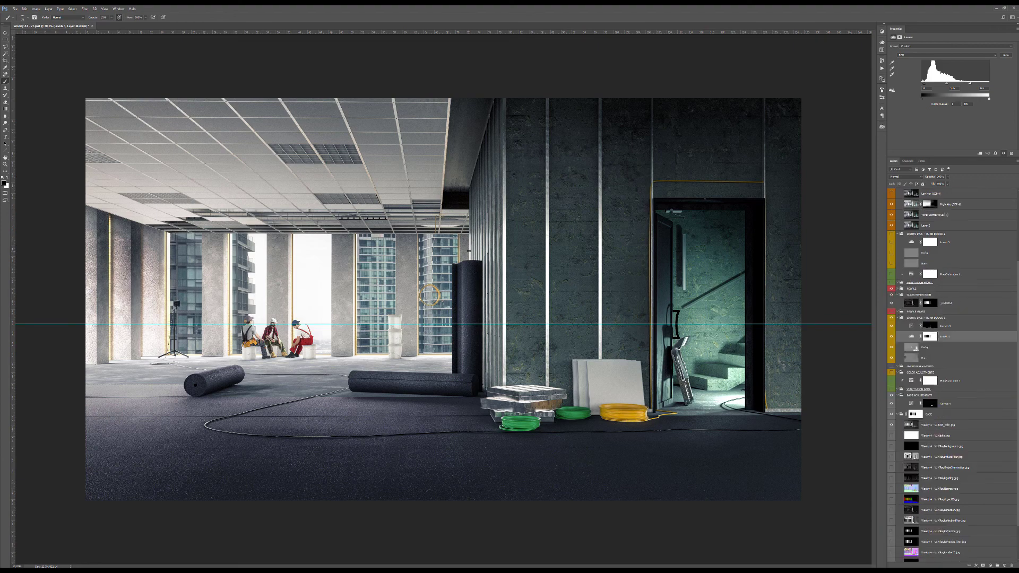